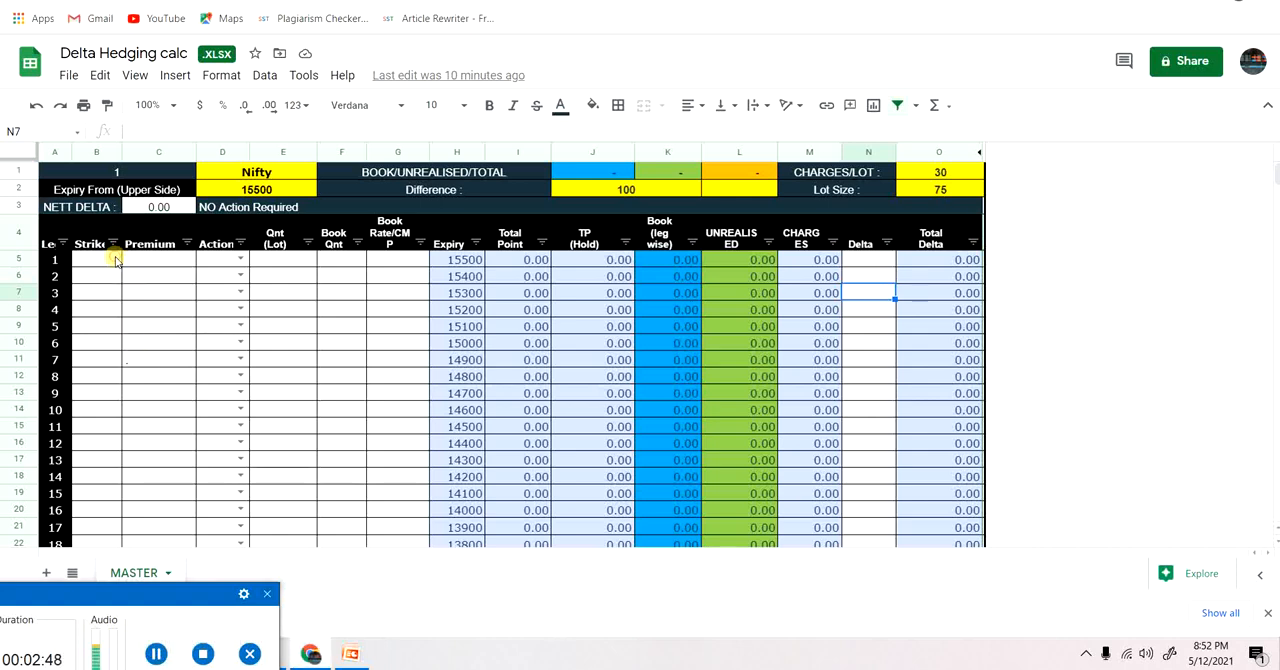
Enter a strike of 14950 and a premium of 14950 for leg 1.
left_click(115, 260)
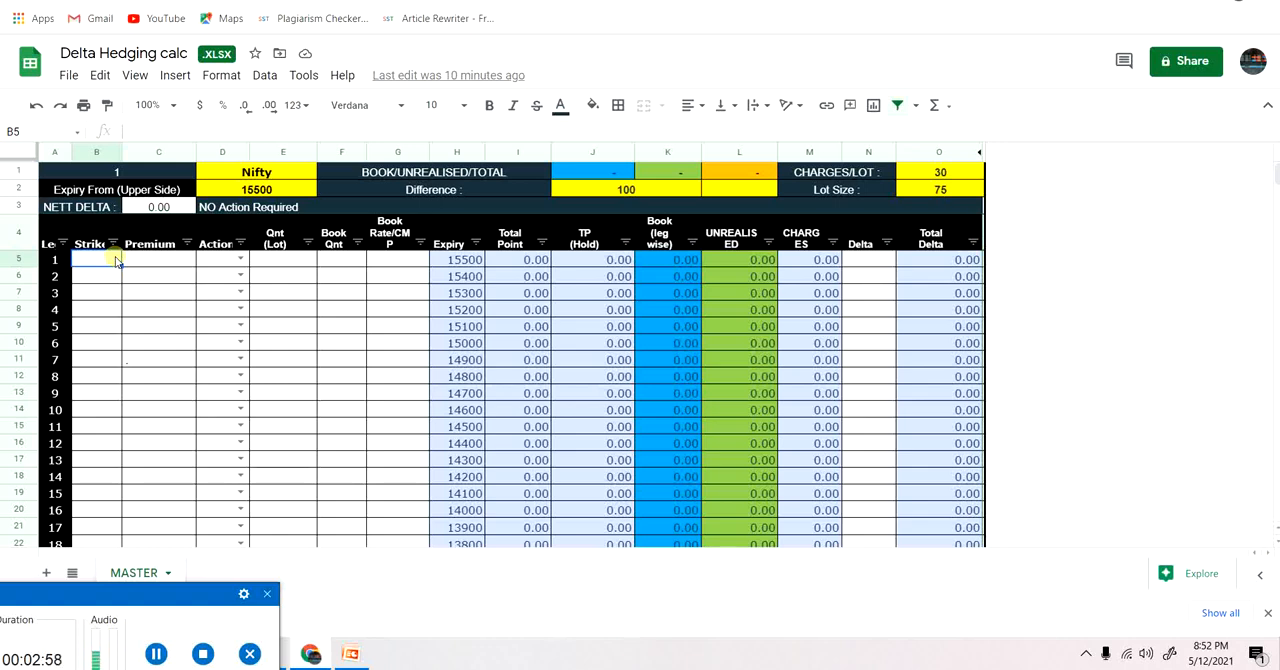
type("14950")
key("Tab")
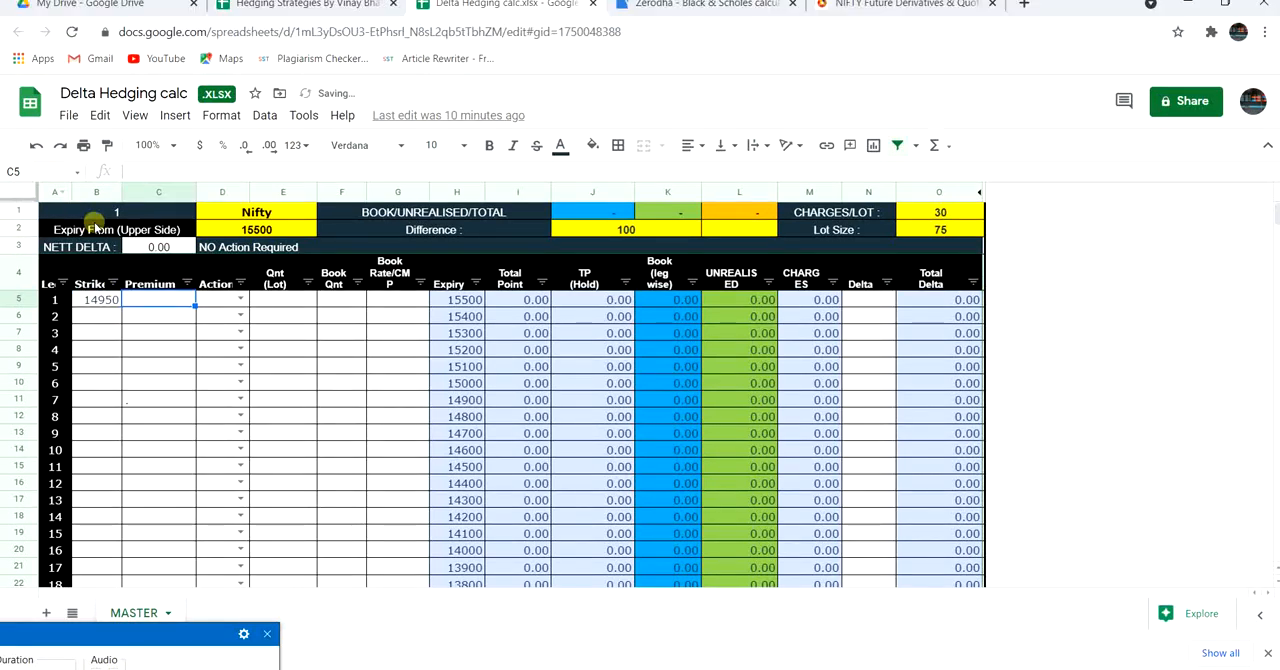
type("14950")
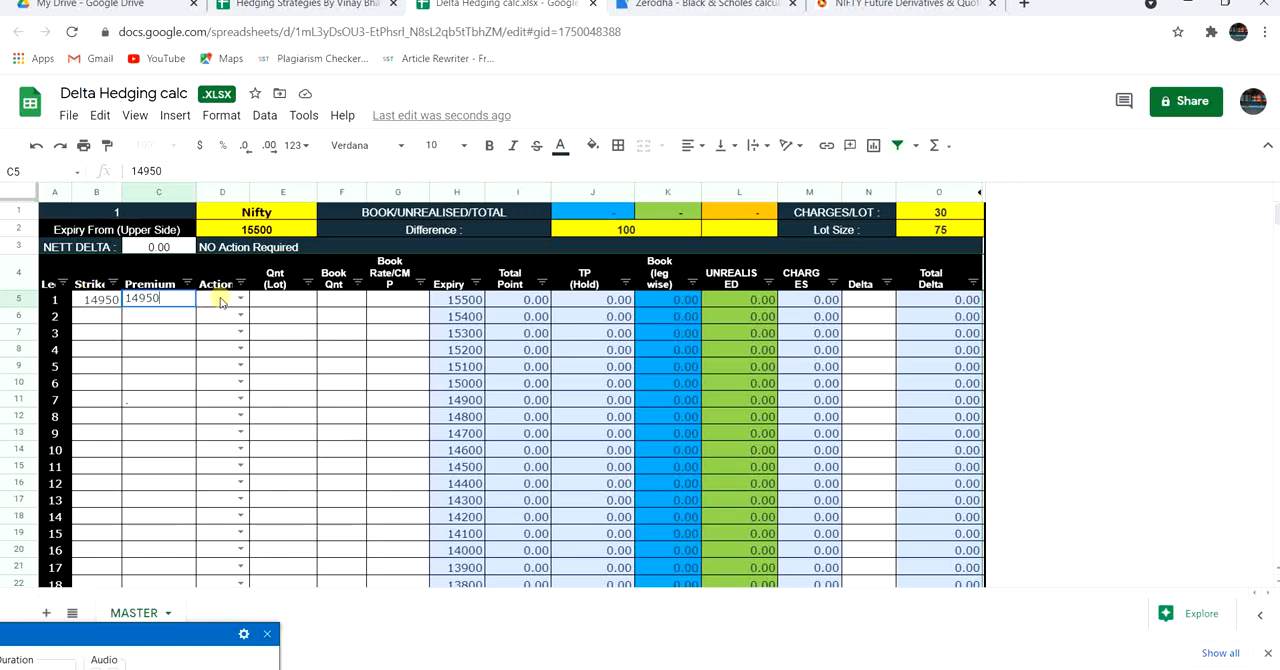
Set leg 1's action to S and its quantity to 1 lot.
left_click(220, 302)
left_click(241, 298)
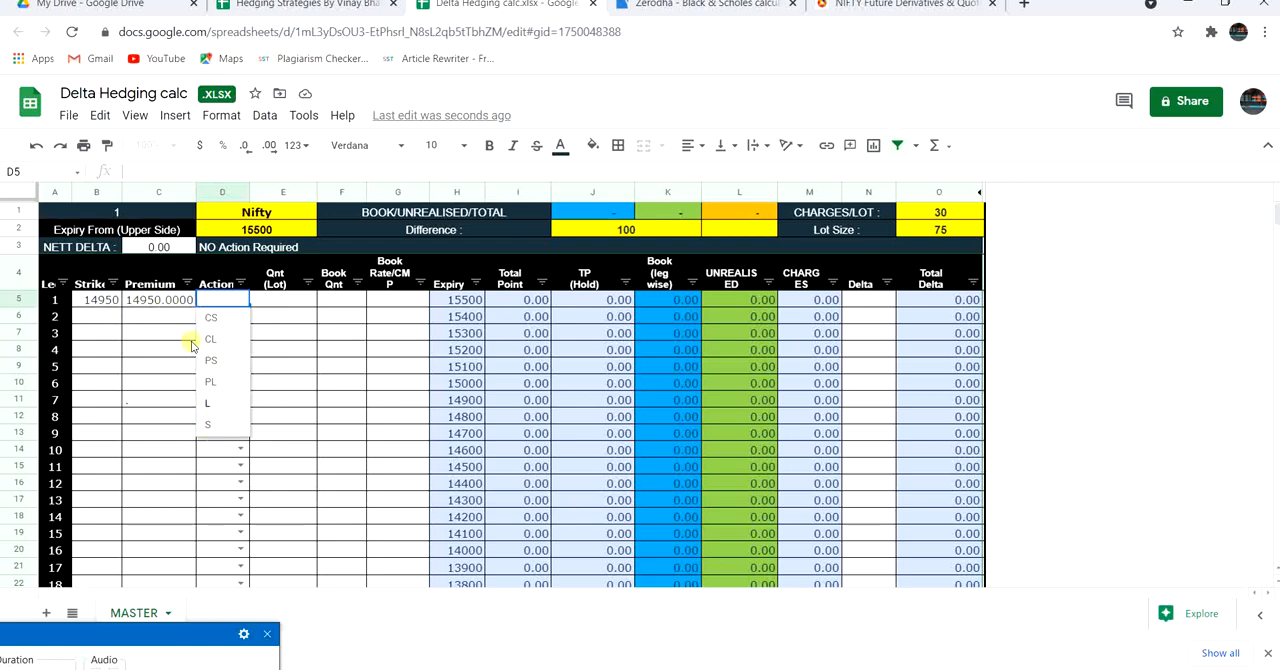
left_click(210, 424)
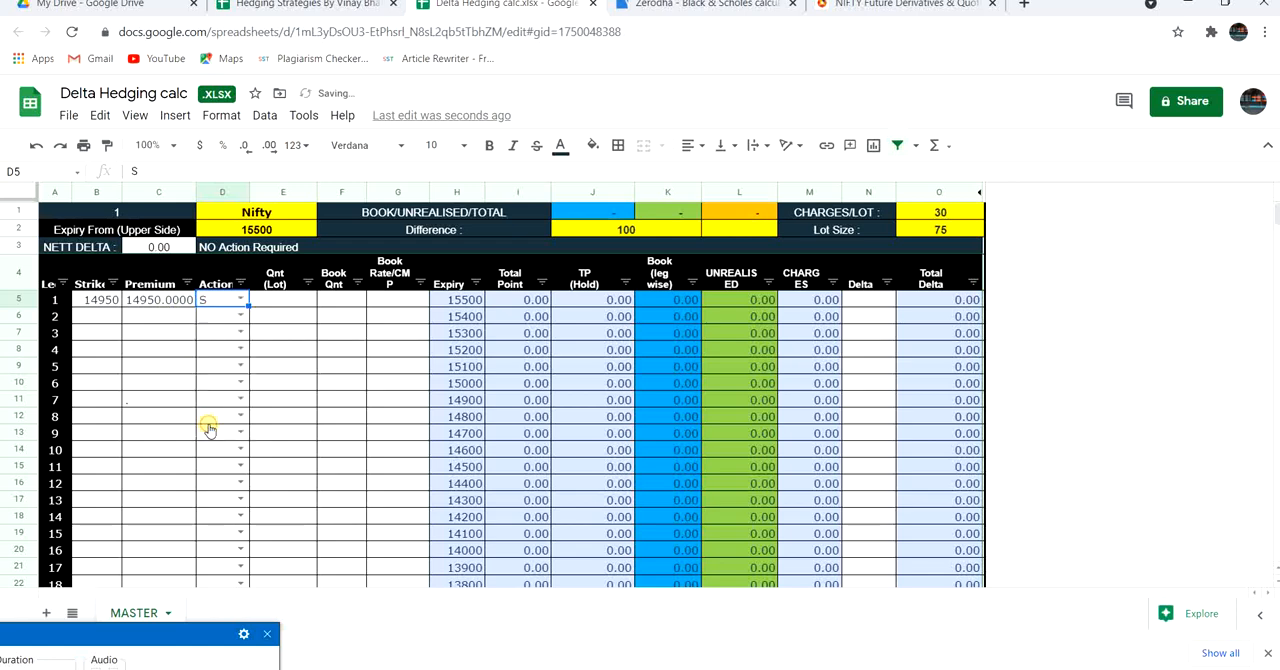
left_click(270, 301)
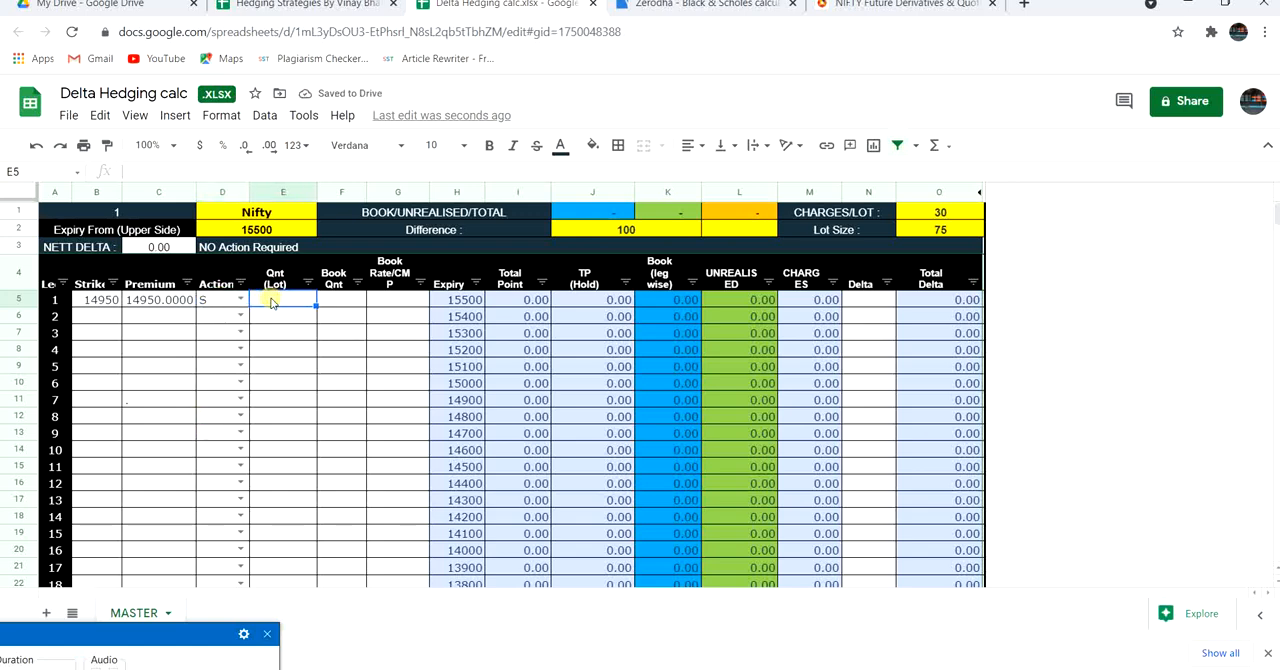
type("1")
left_click(284, 320)
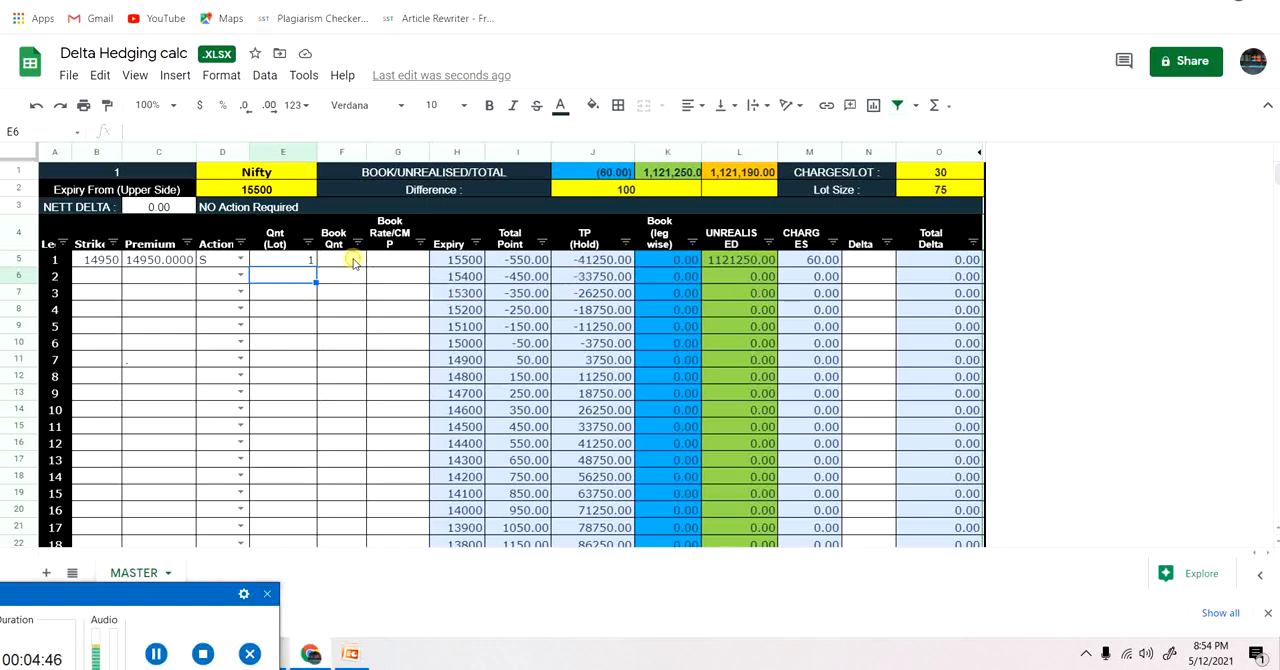
Set leg 1's quantity to 5 lots.
left_click(353, 262)
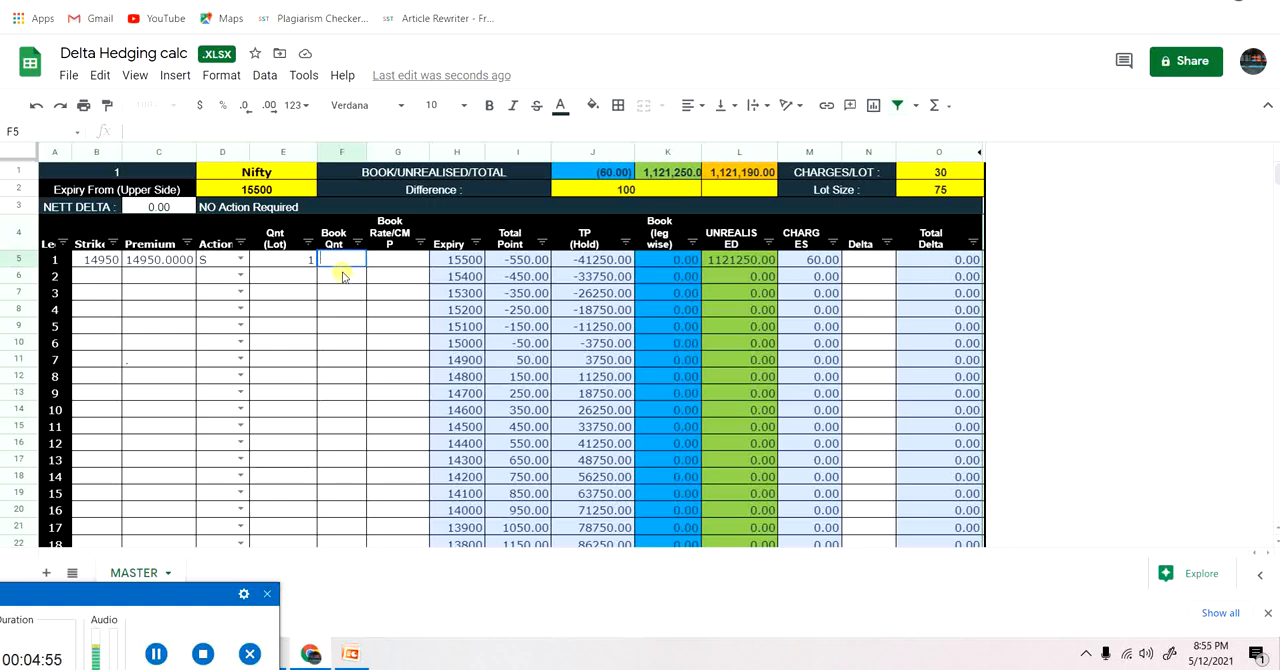
left_click(342, 276)
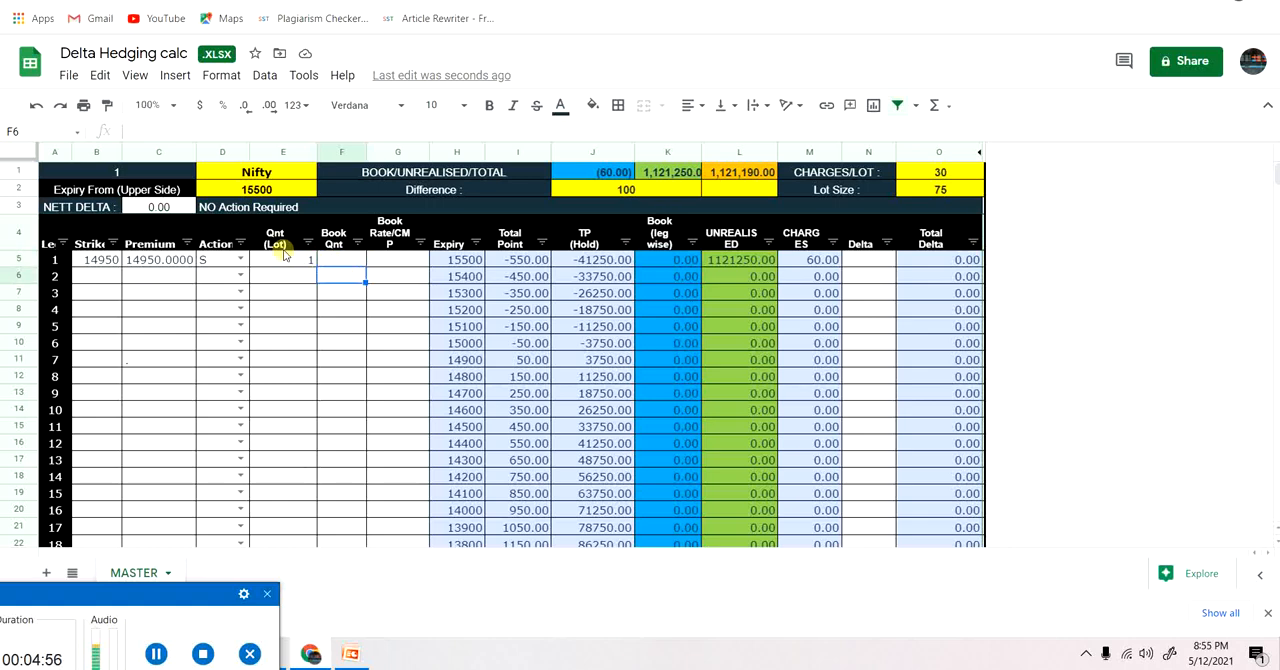
left_click(352, 259)
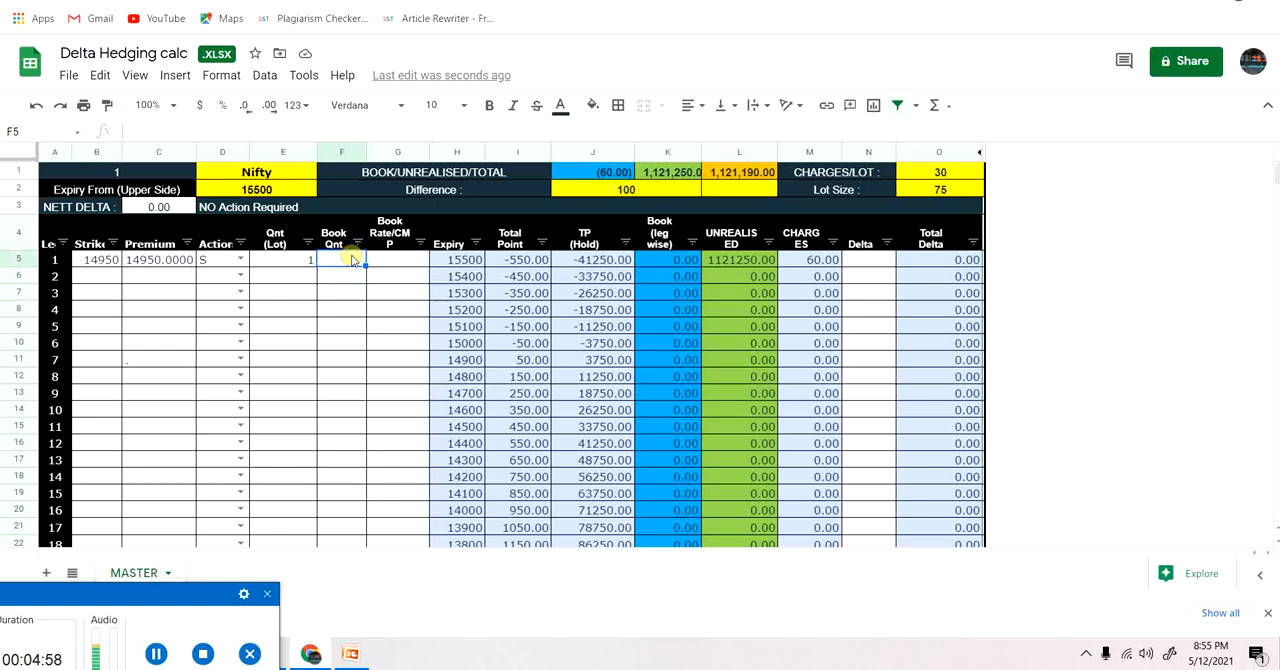
left_click(299, 262)
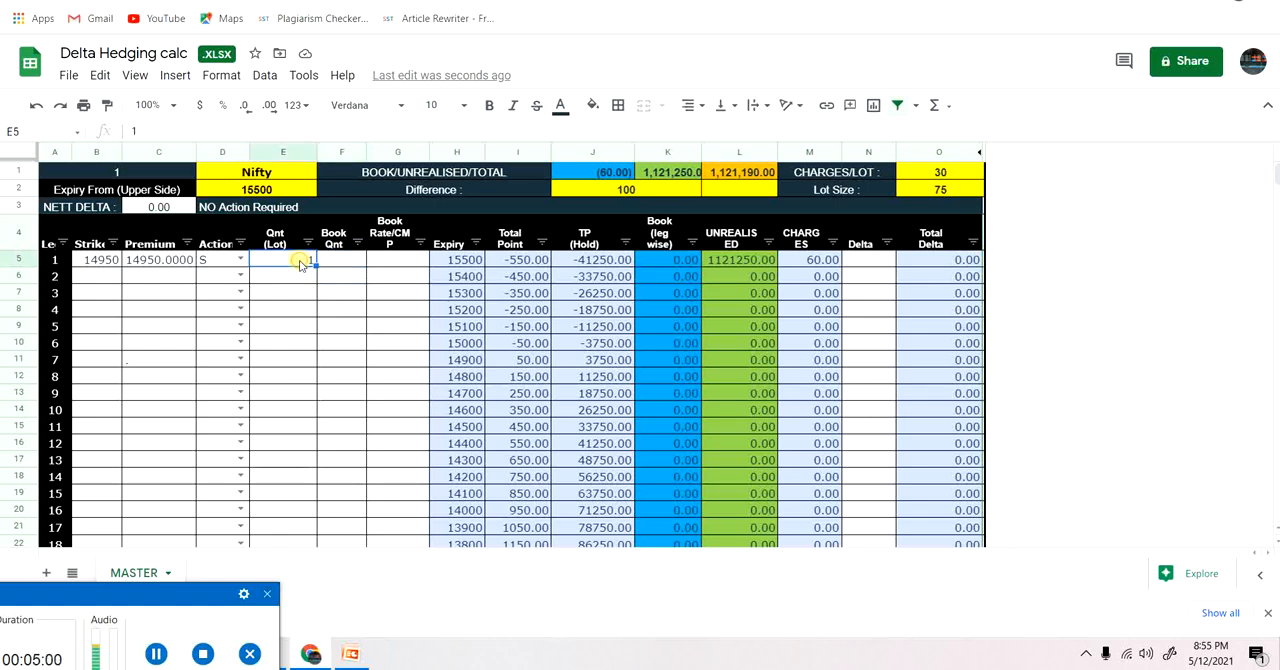
type("5")
Enter a booked quantity of 2 lots and a book rate of 14800 for leg 1.
left_click(338, 262)
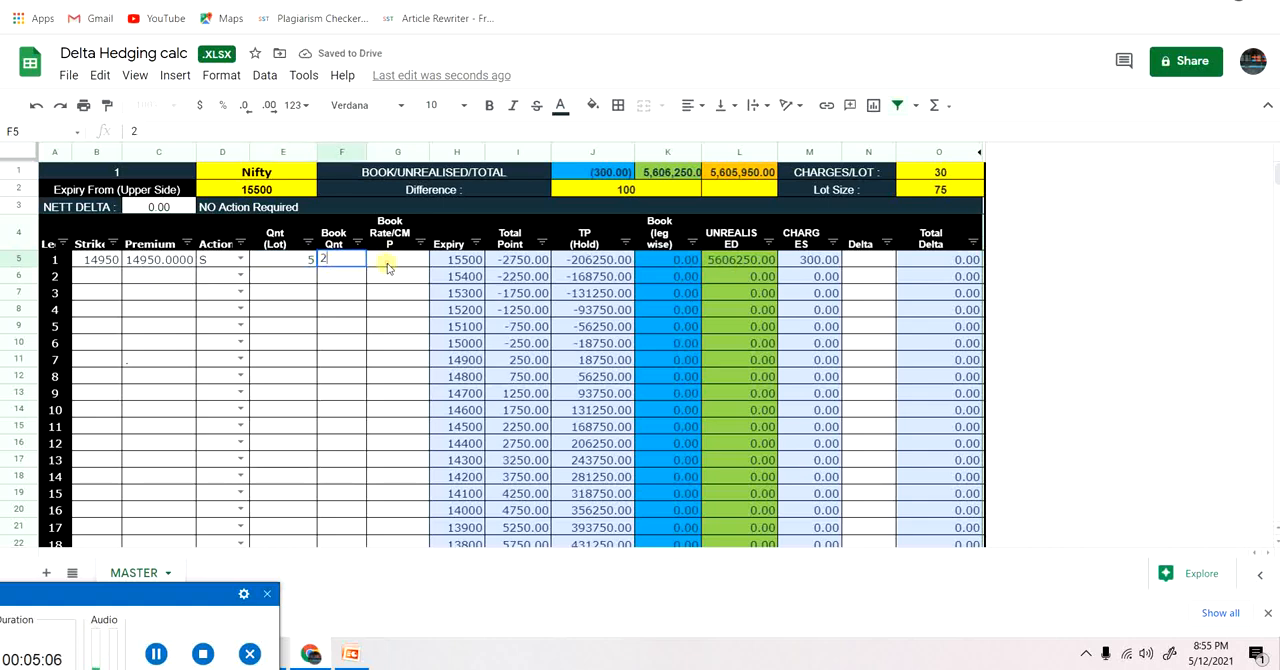
left_click(388, 264)
type("14")
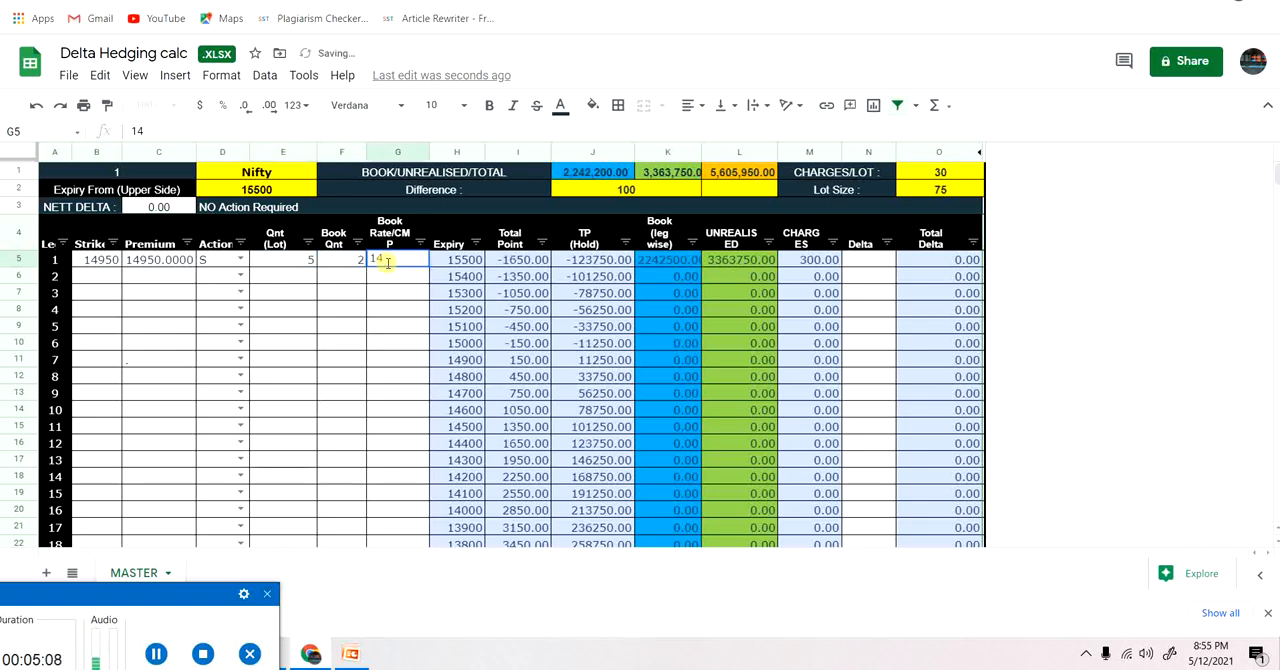
type("800")
key("Return")
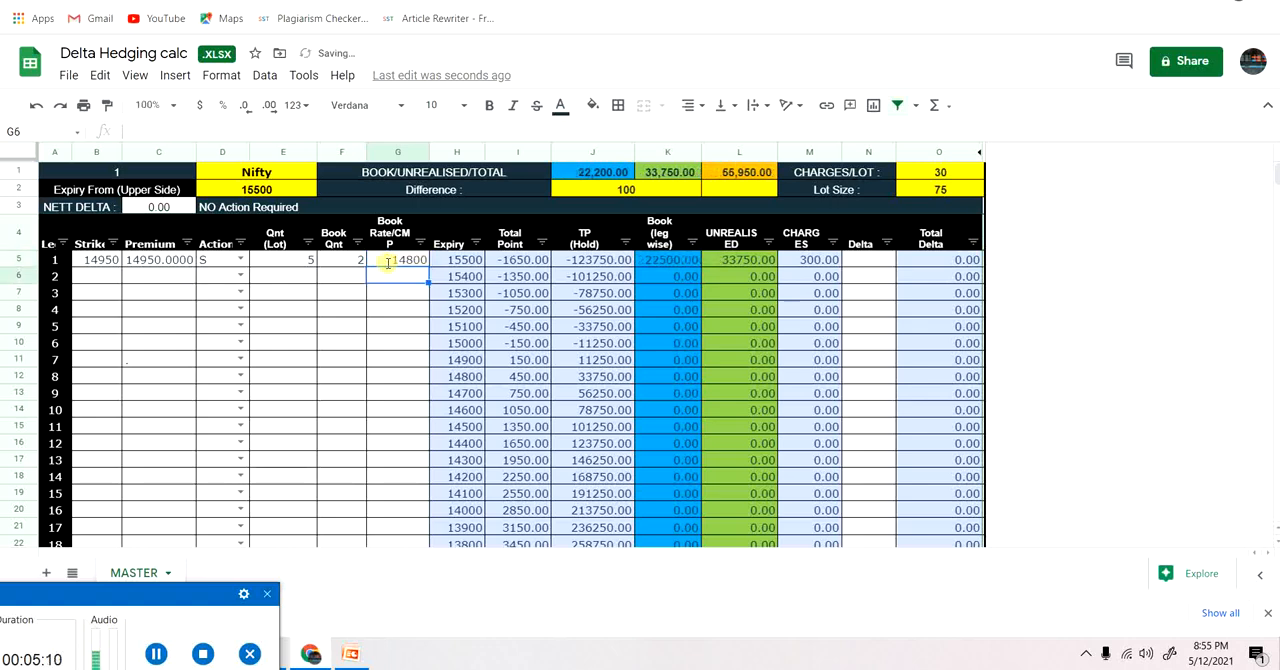
key("Down")
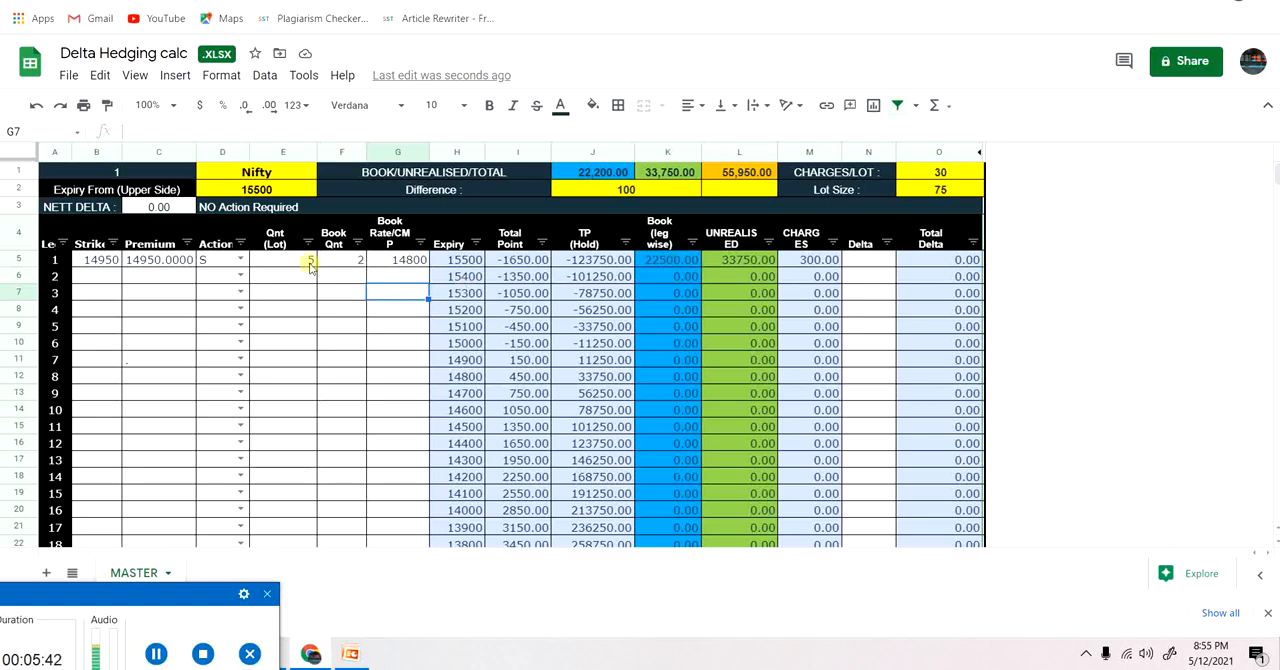
Set leg 1's quantity to 2 lots and its booked quantity to 1 lot.
left_click(296, 263)
type("2")
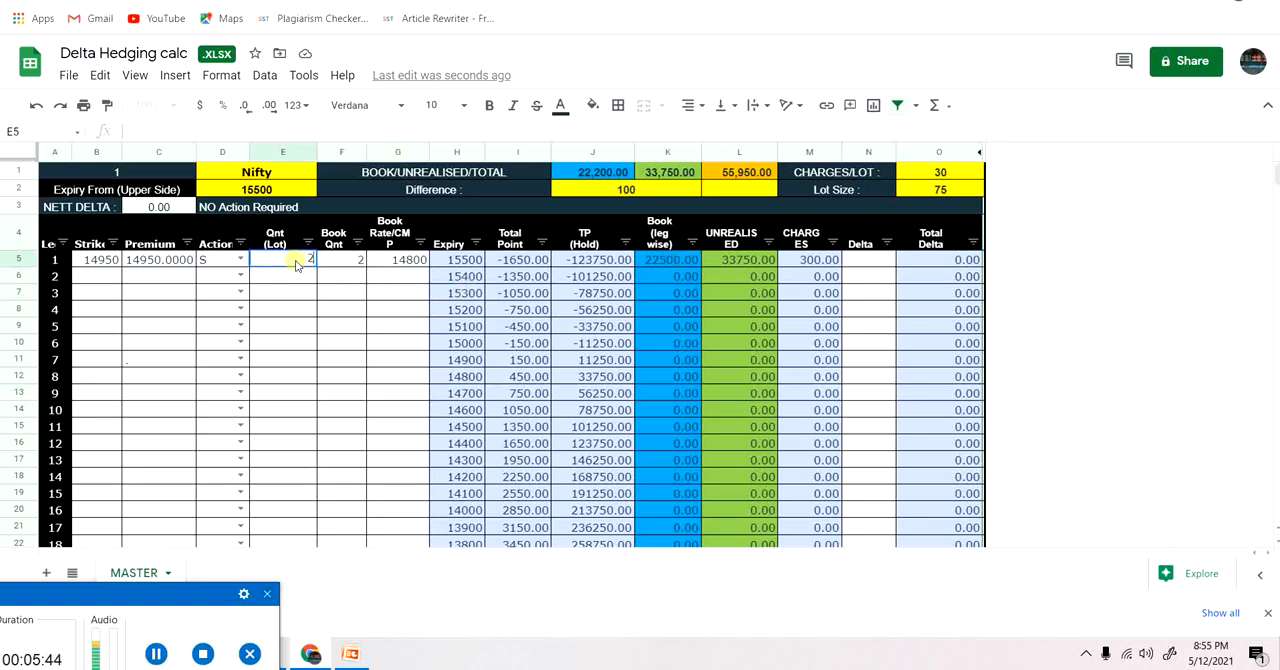
left_click(337, 263)
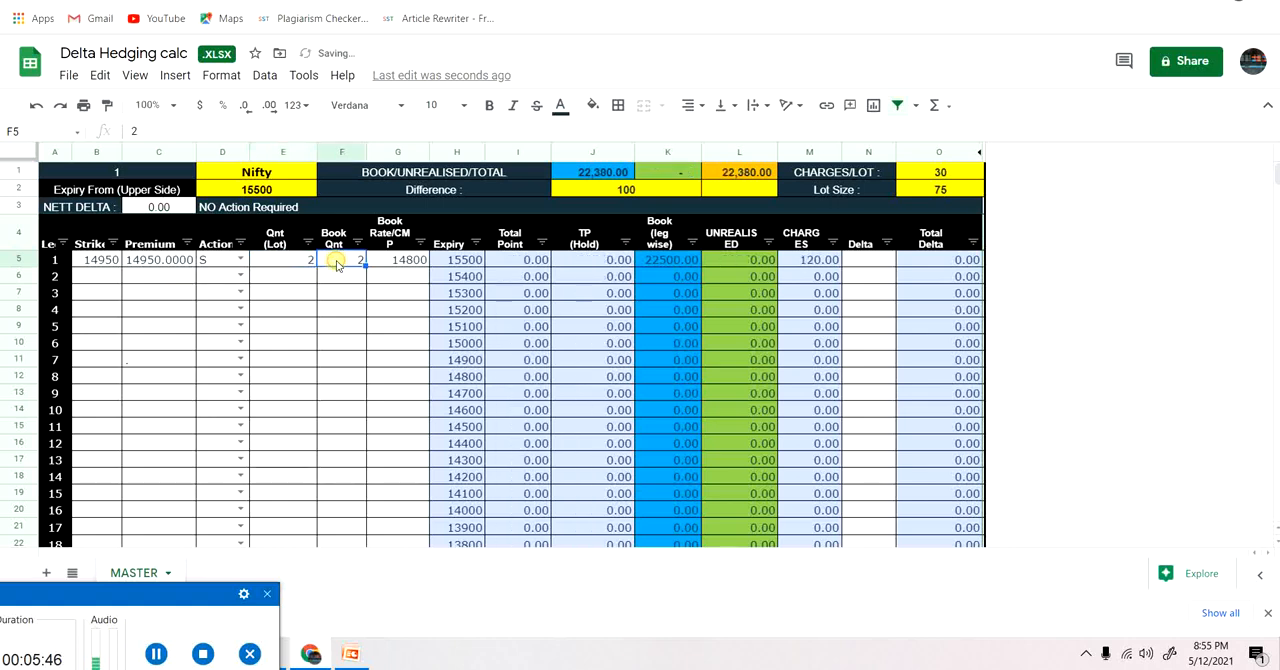
type("1")
key("Return")
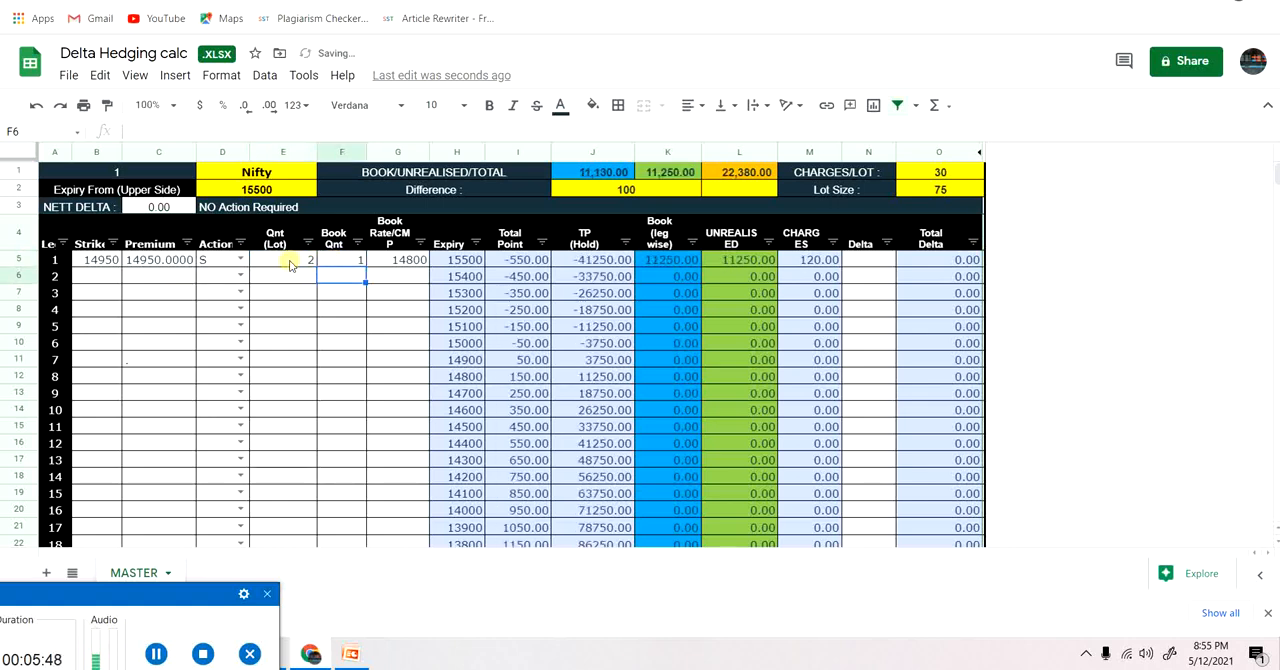
Try a booked quantity of 2 lots for leg 1, and set it back to 1 lot.
left_click(343, 260)
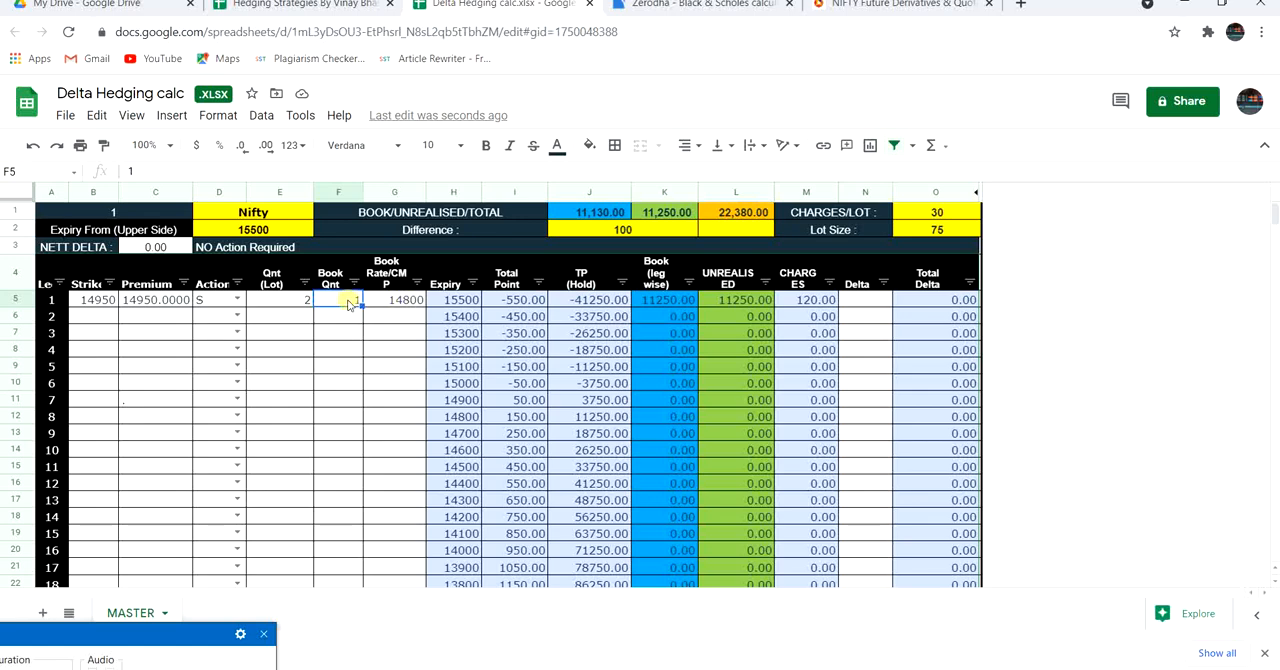
type("2")
key("Return")
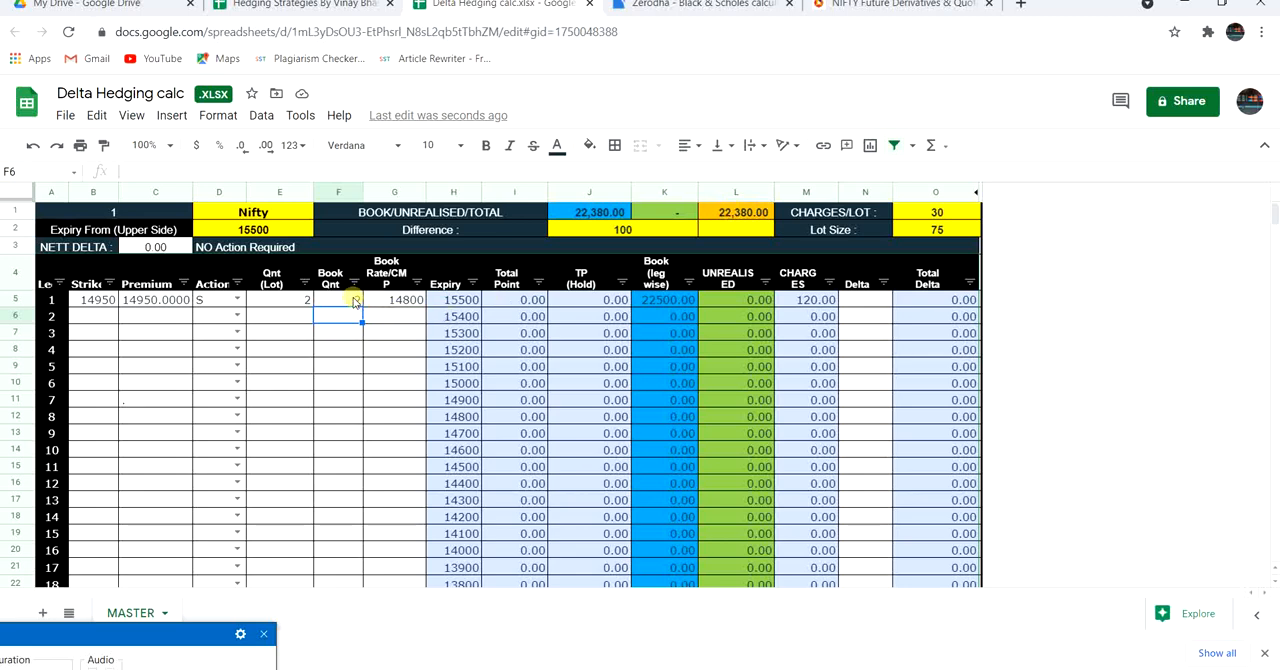
left_click(355, 301)
type("1")
key("Return")
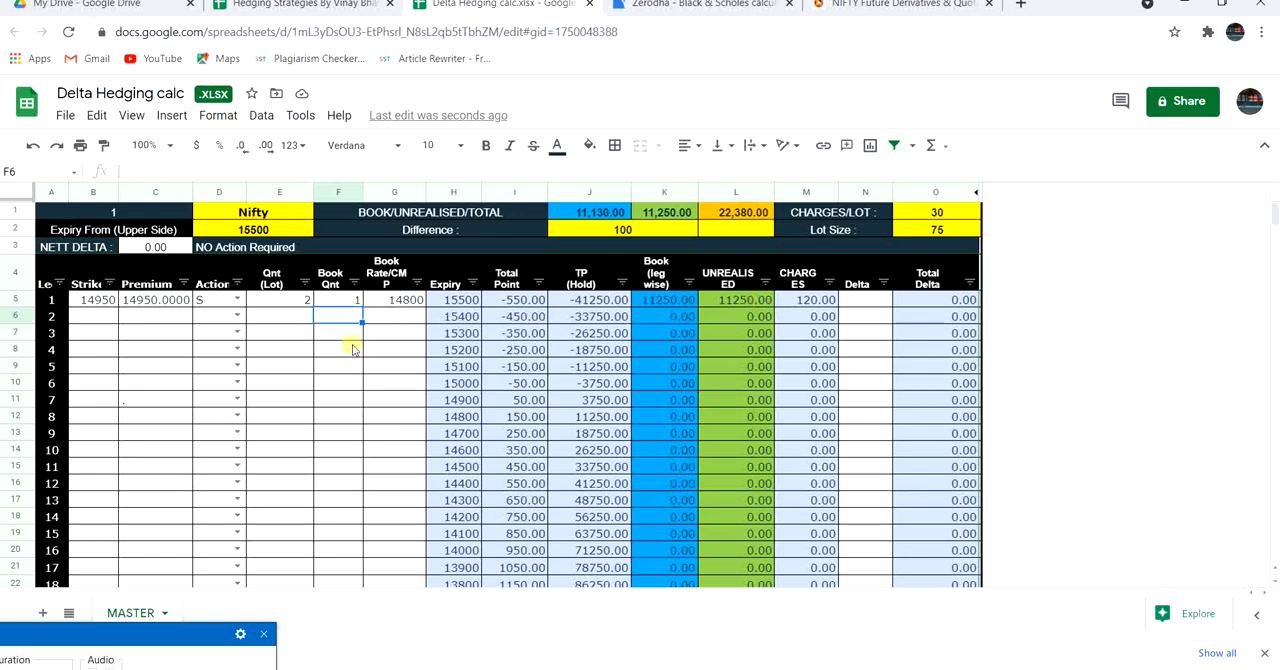
Set leg 1's booked quantity to 2 lots to book the full position.
left_click(345, 304)
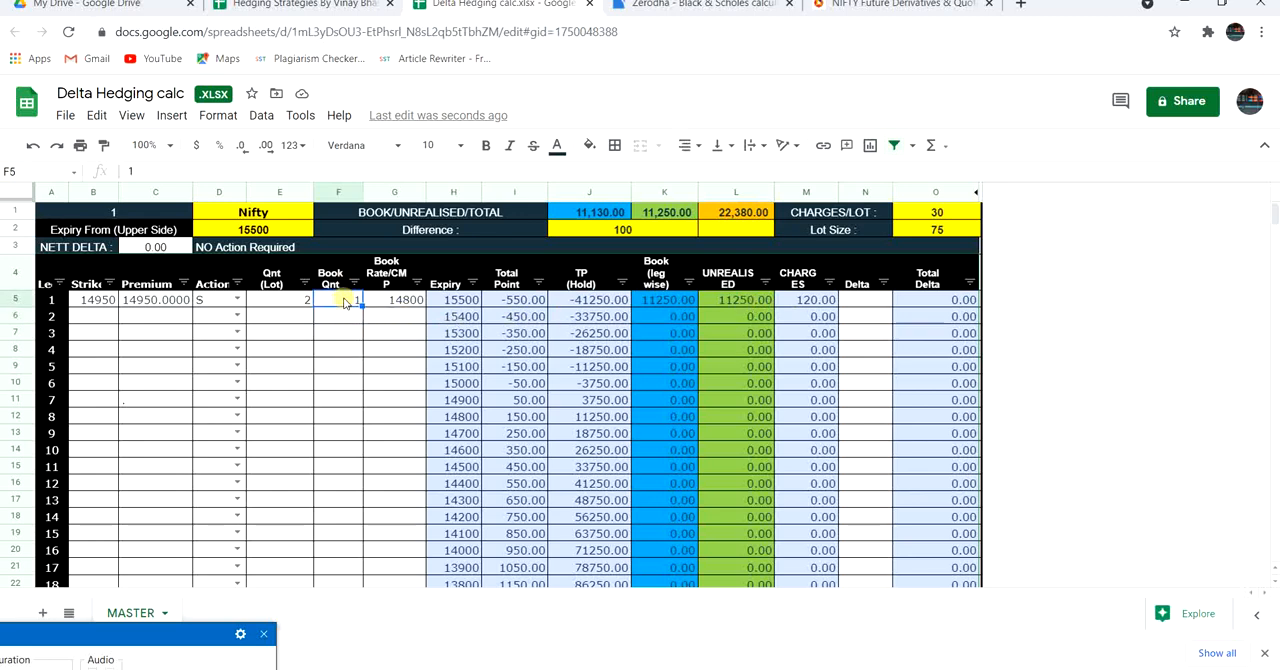
type("2")
key("Return")
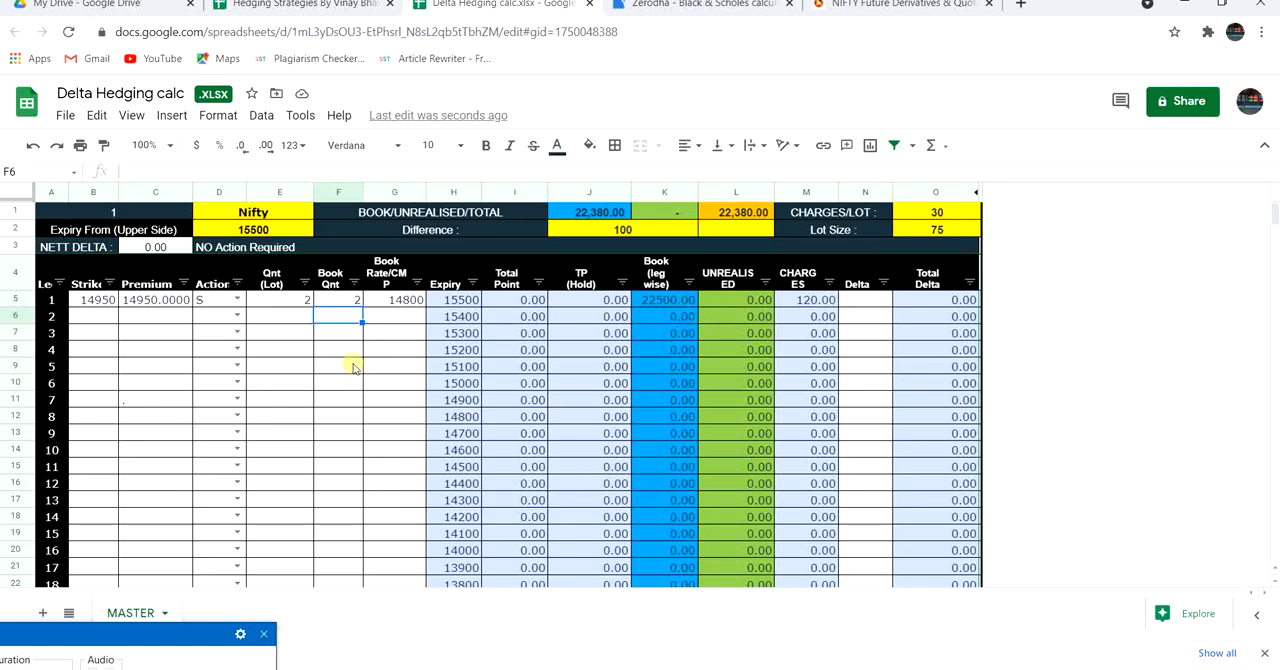
Try charges per lot of 50 and 100, and restore the value to 30.
left_click(918, 214)
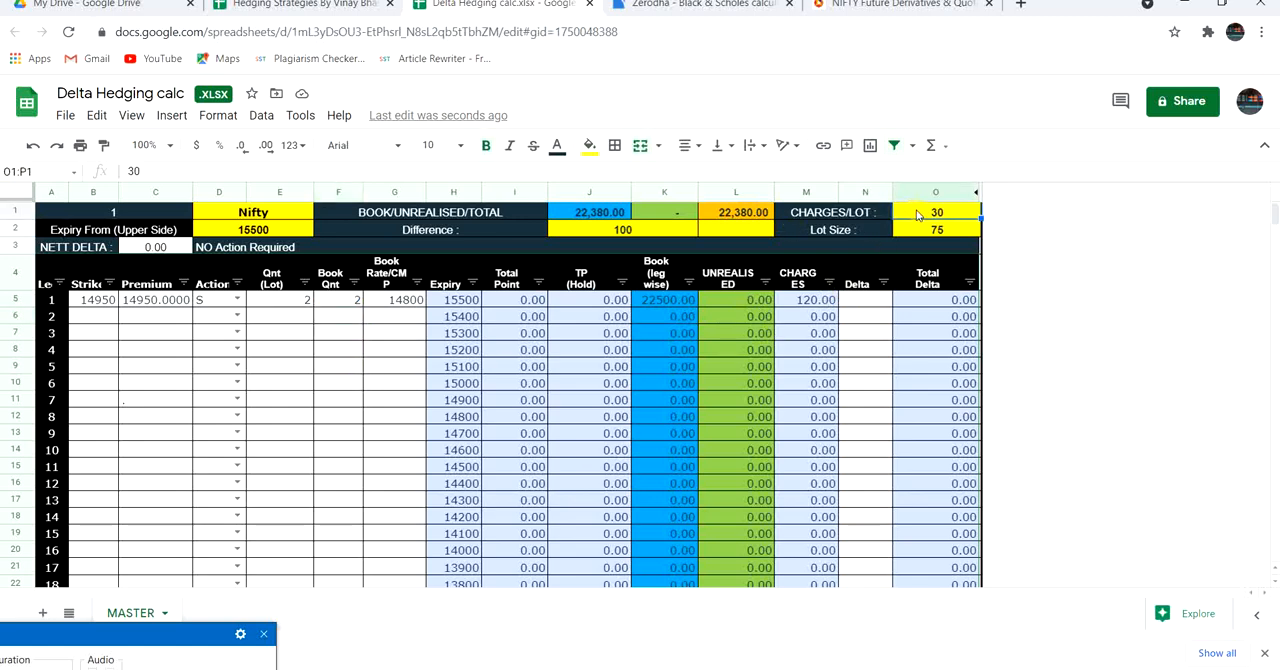
type("50")
key("Return")
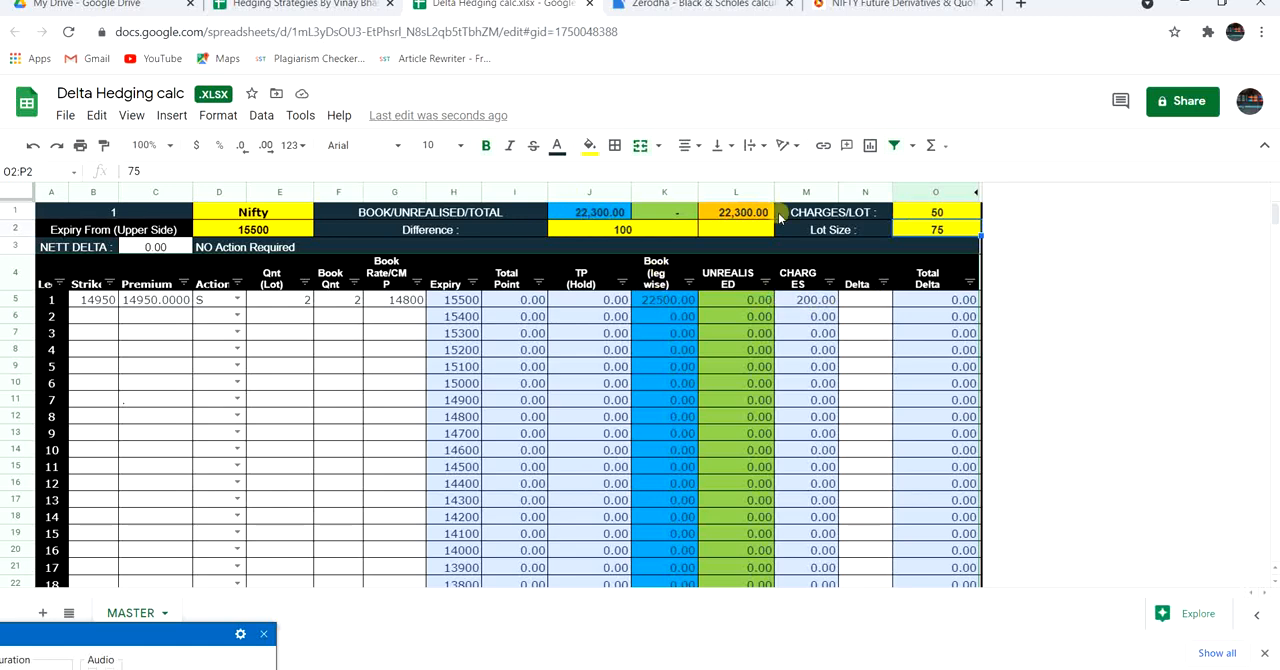
left_click(936, 212)
type("100")
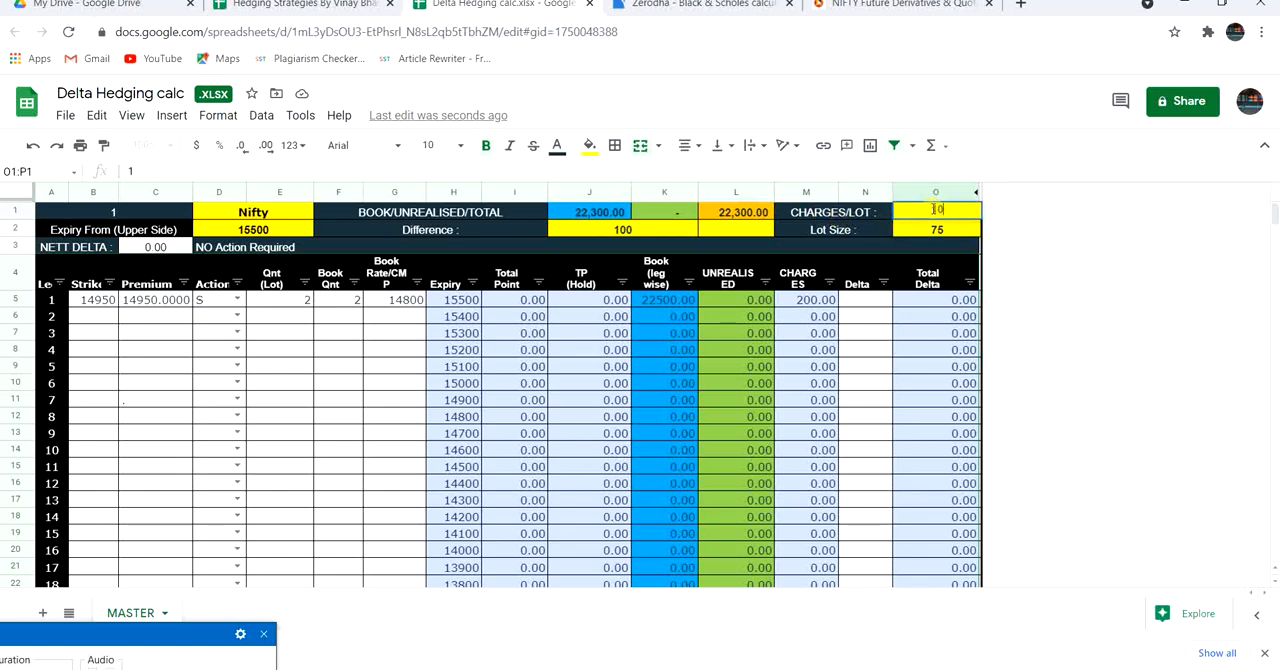
key("Return")
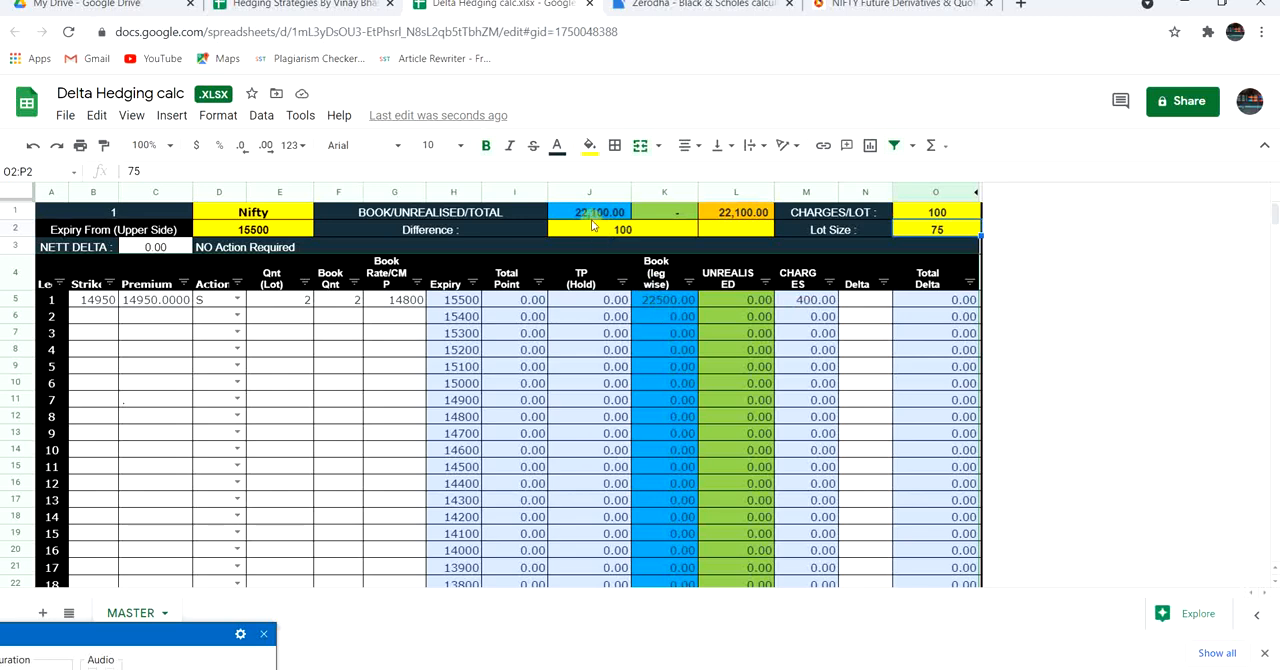
left_click(926, 216)
type("30")
key("Return")
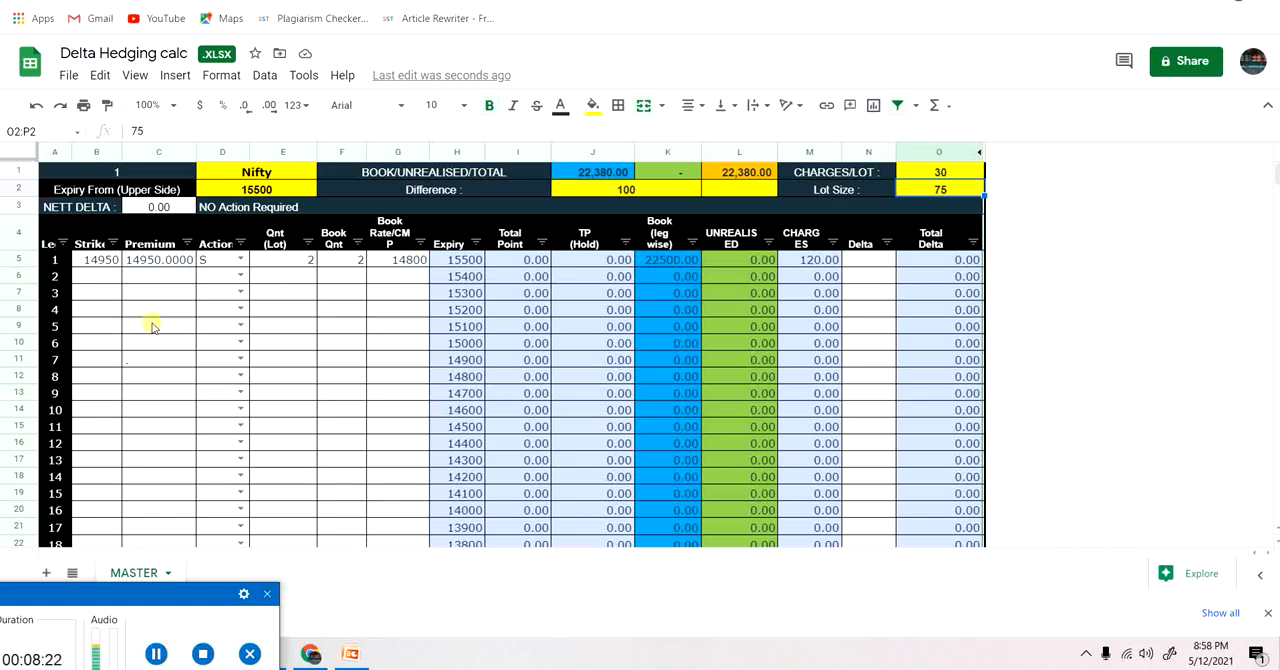
Open the Hedging Strategies spreadsheet, and switch to the Zerodha Black & Scholes calculator to view its option values.
left_click(108, 283)
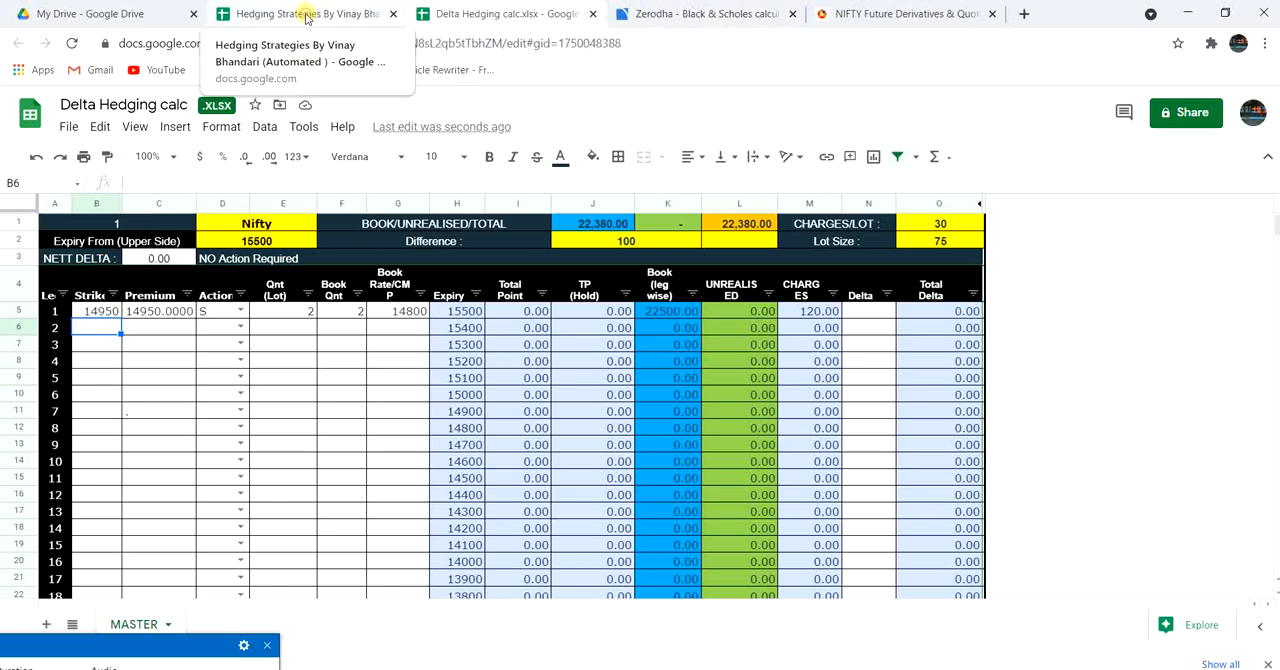
left_click(307, 18)
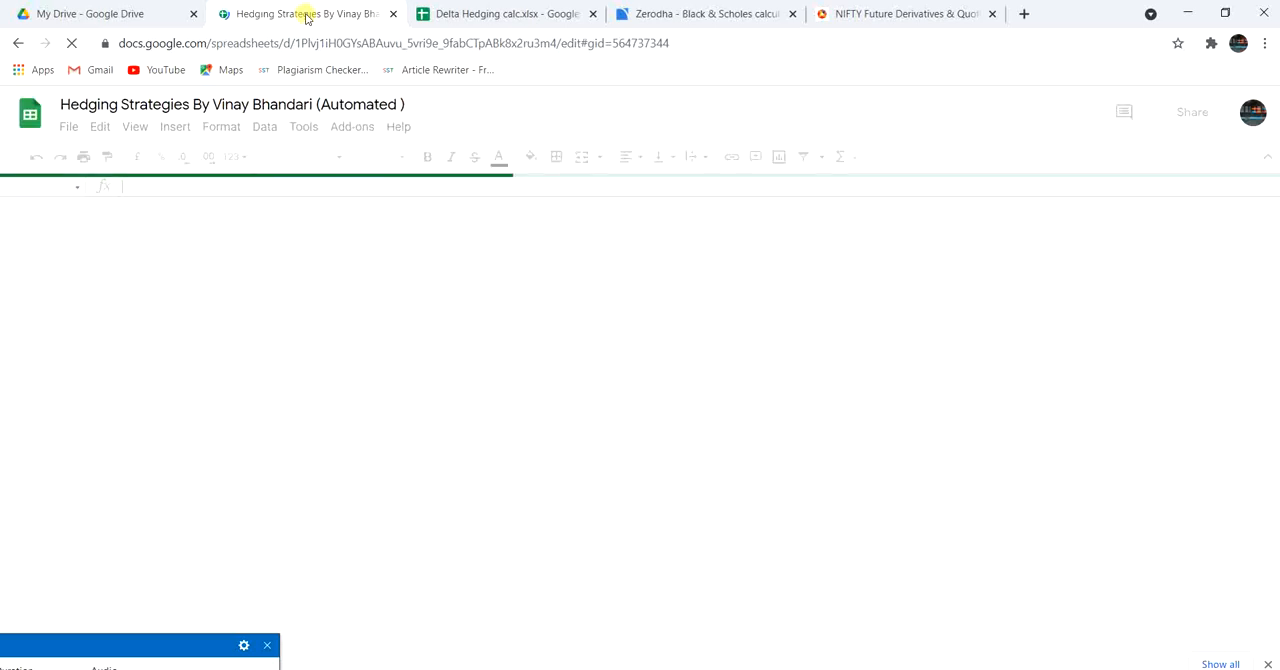
left_click(729, 16)
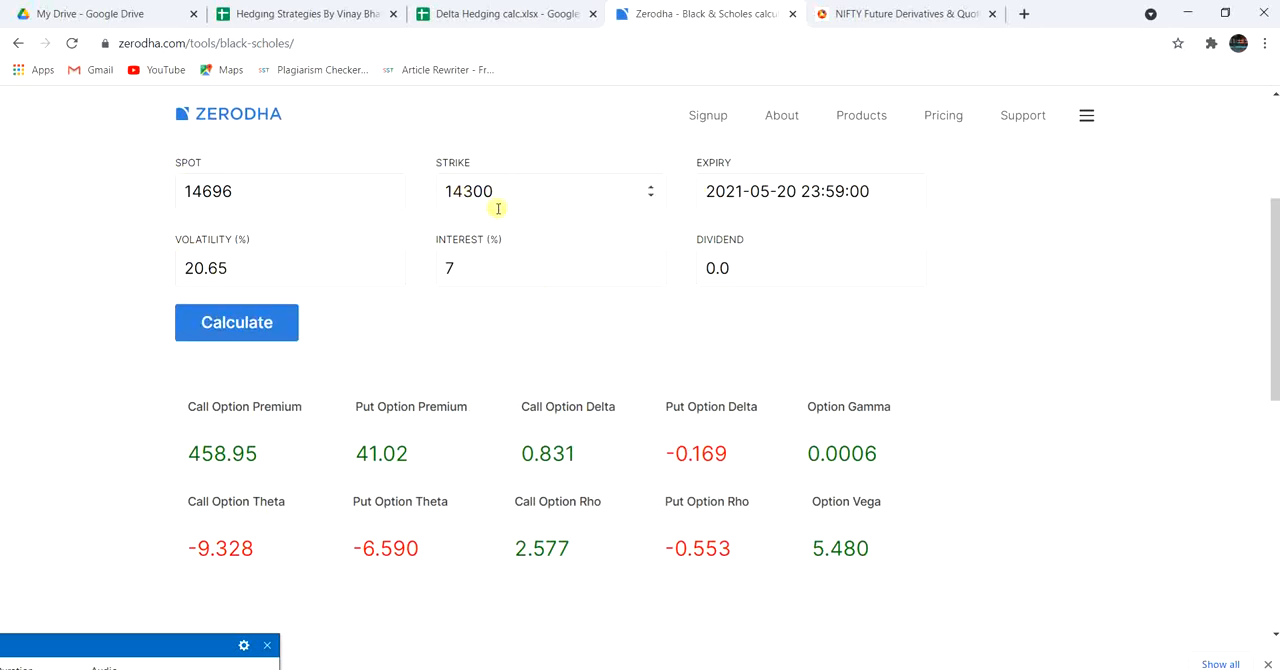
Return to the Hedging Strategies spreadsheet and examine the weekly Nifty option chain's put prices at strikes around 14300 to 14800.
left_click(326, 16)
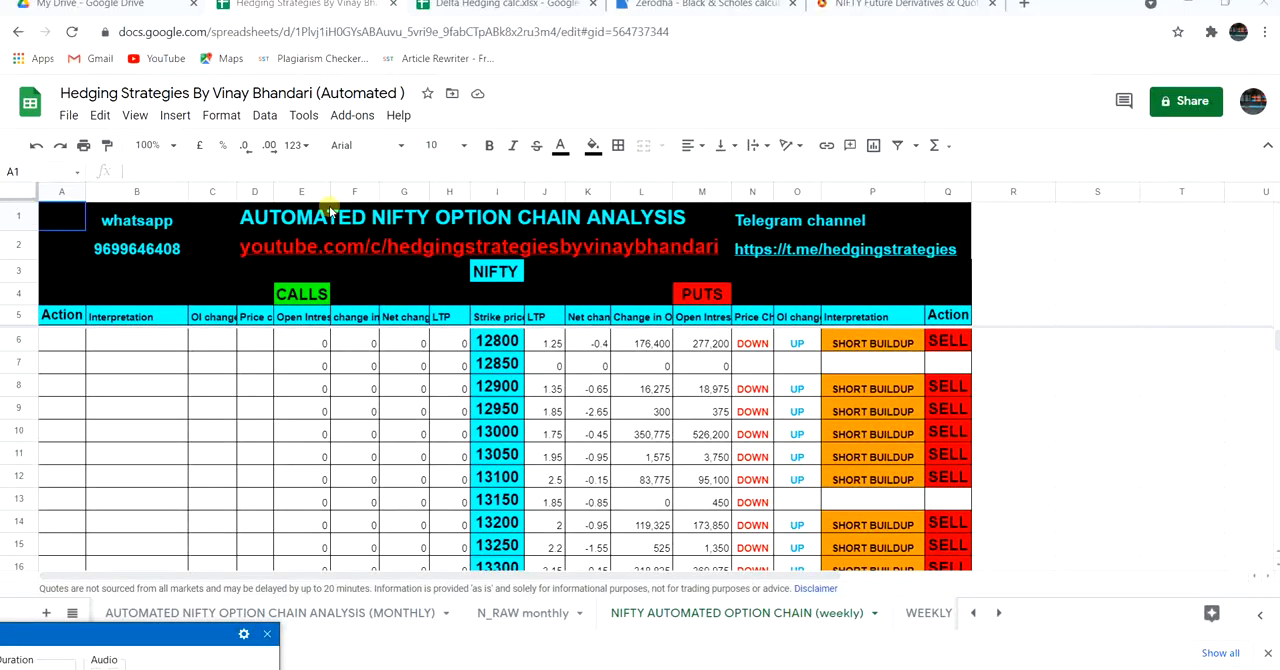
left_click(1027, 413)
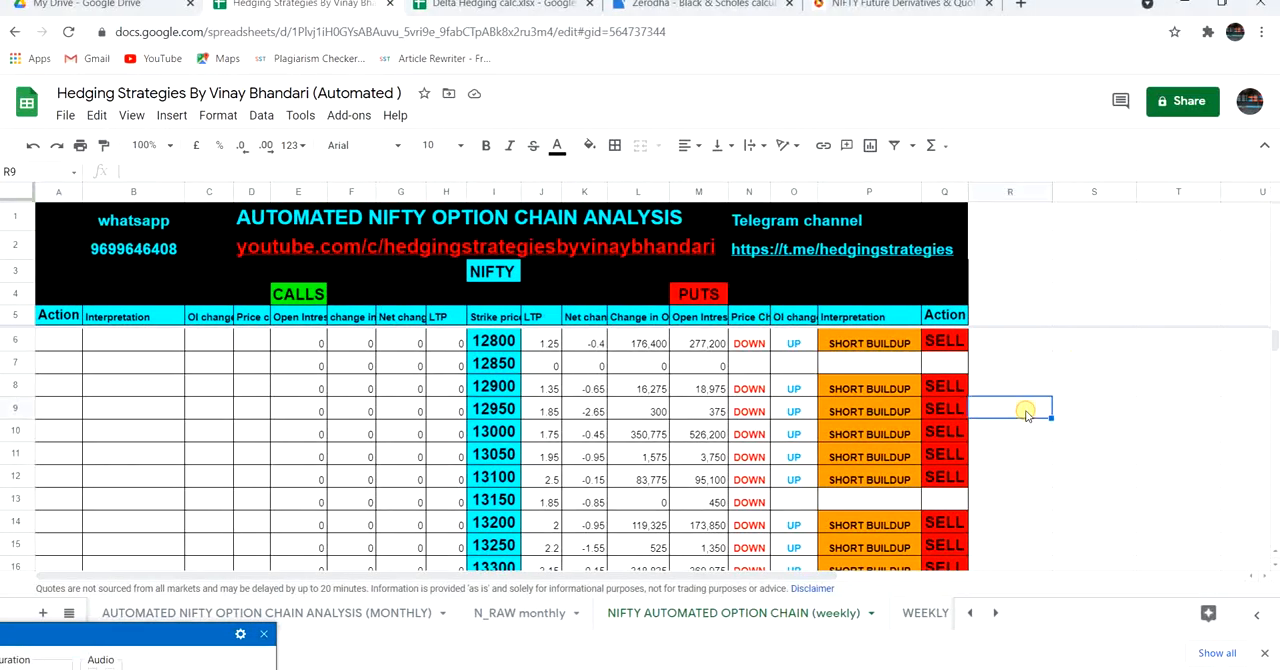
key("Down")
key("Down")
key("Down")
key("Down")
key("Down")
key("Down")
key("Down")
key("Down")
key("Down")
key("Down")
key("Down")
key("Down")
key("Down")
key("Down")
key("Down")
key("Down")
key("Down")
key("Down")
key("Down")
key("Down")
key("Down")
key("Down")
key("Down")
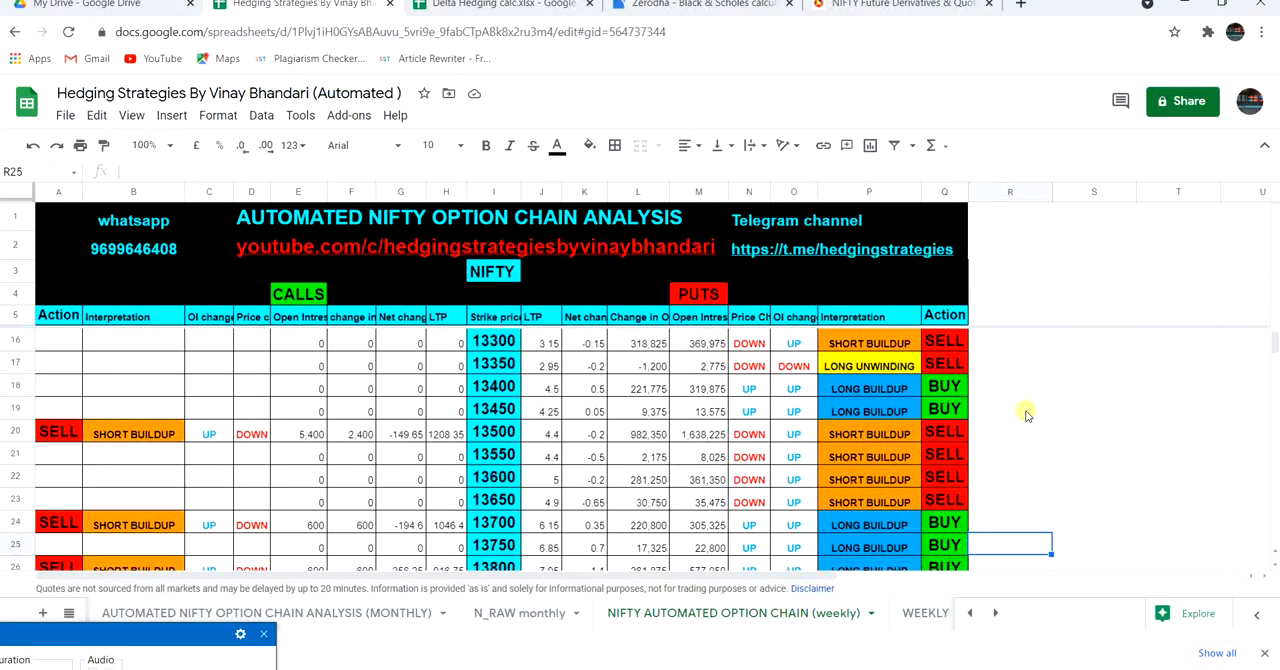
key("Down")
key("Down")
key("Down")
key("Down")
key("Down")
key("Down")
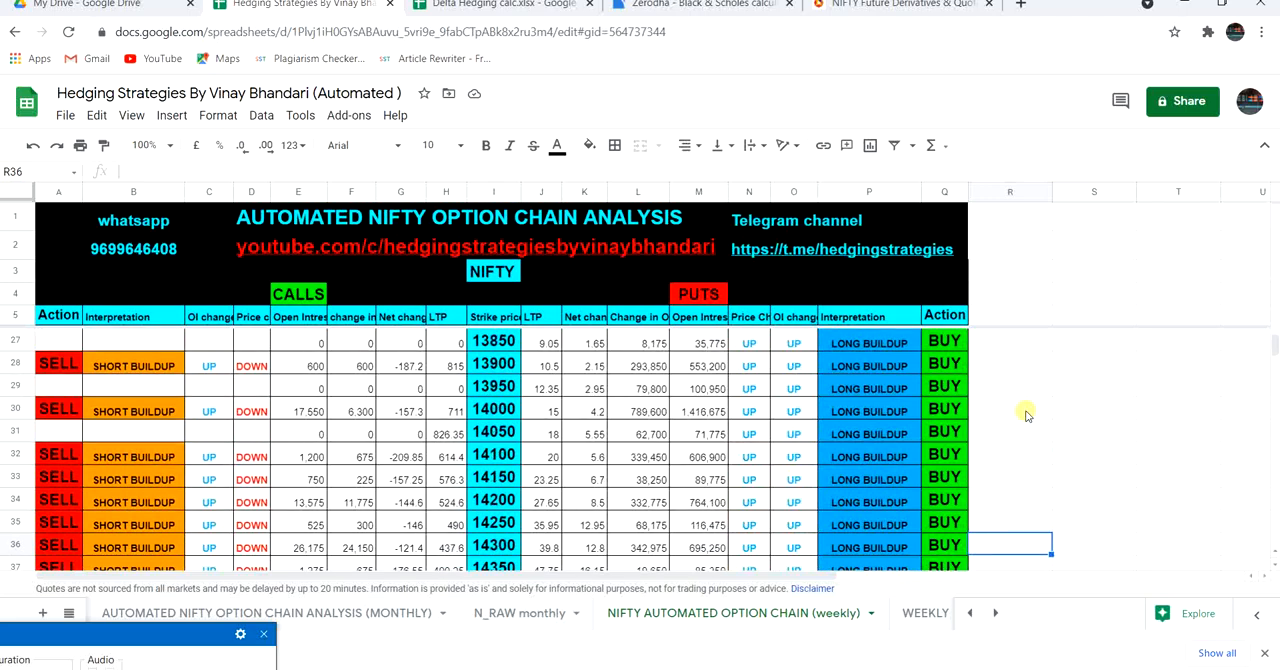
key("Down")
key("Down")
key("Down")
key("Down")
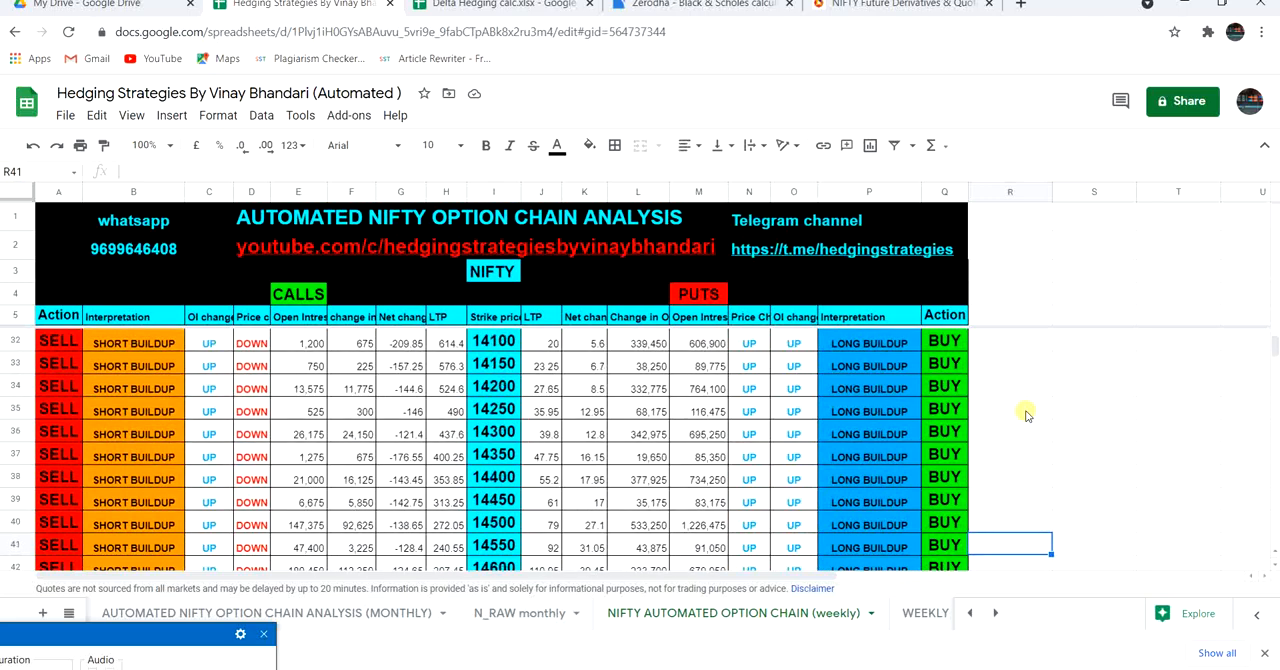
key("Down")
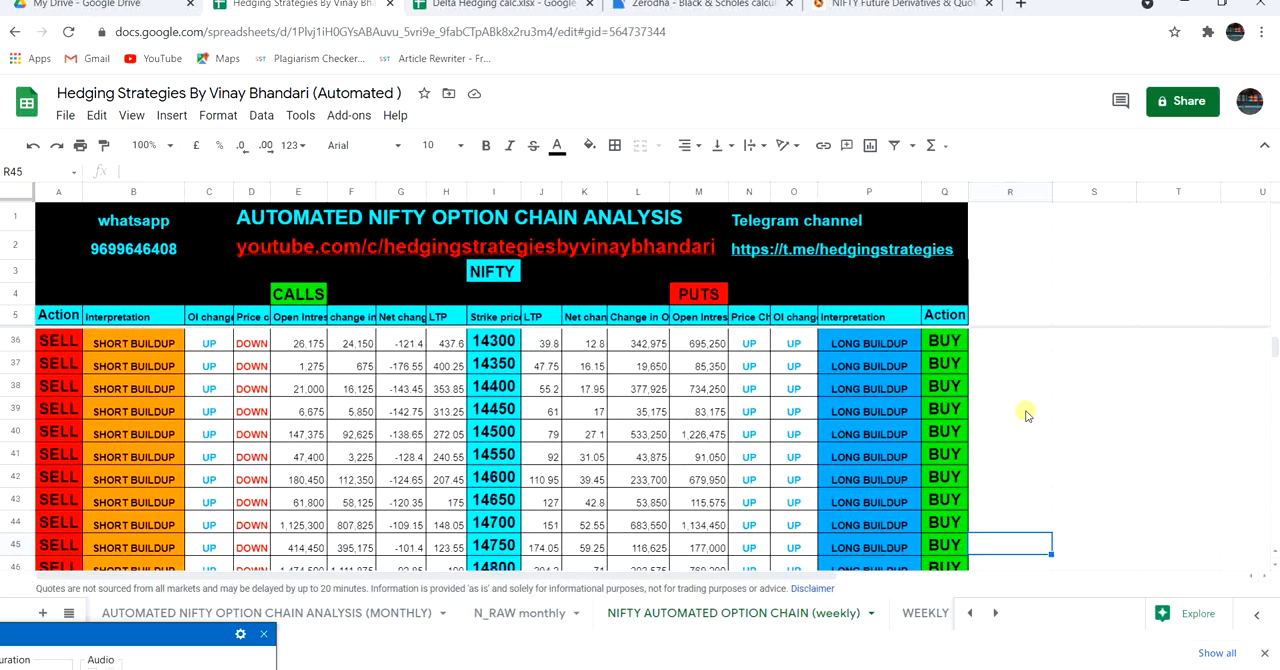
key("Down")
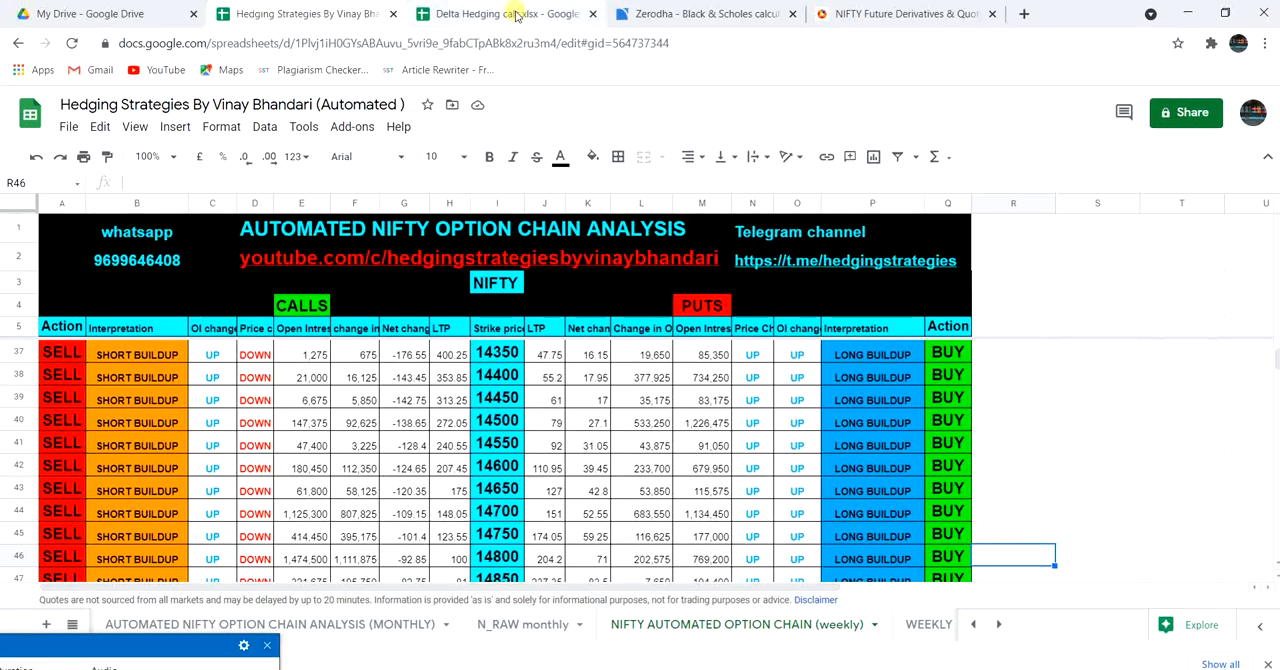
In the Delta Hedging calc spreadsheet, enter leg 2 with strike 14450, premium 61 and action PS.
left_click(515, 13)
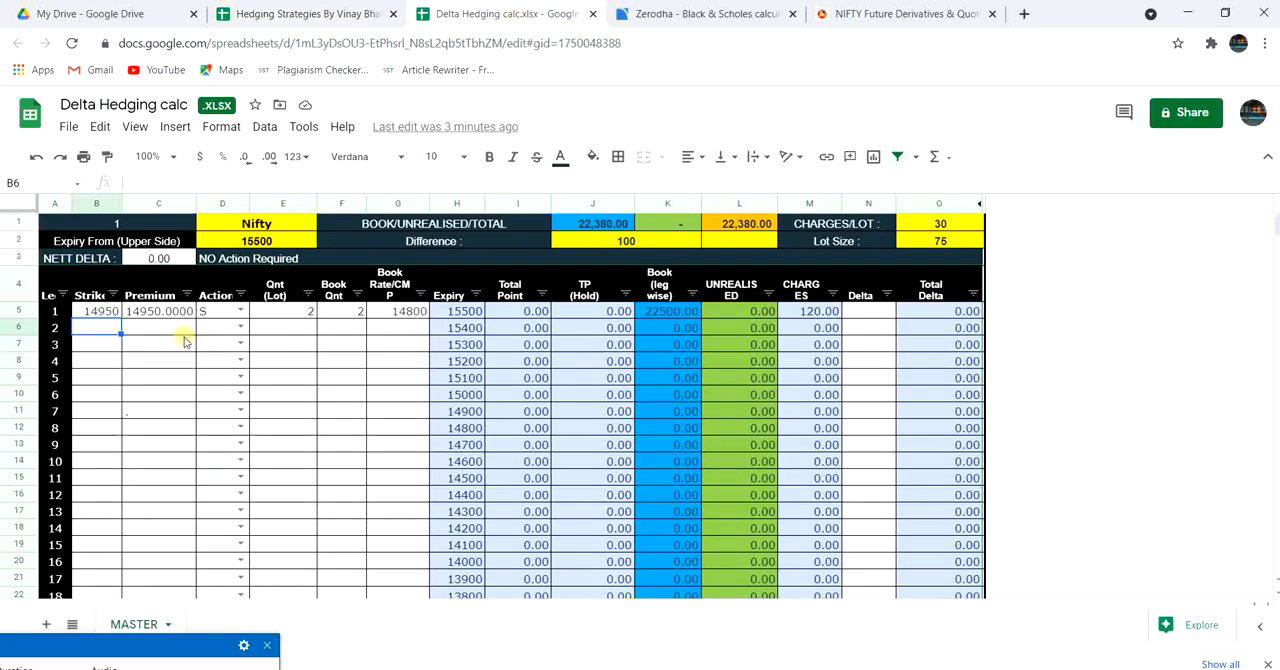
type("14450")
key("Tab")
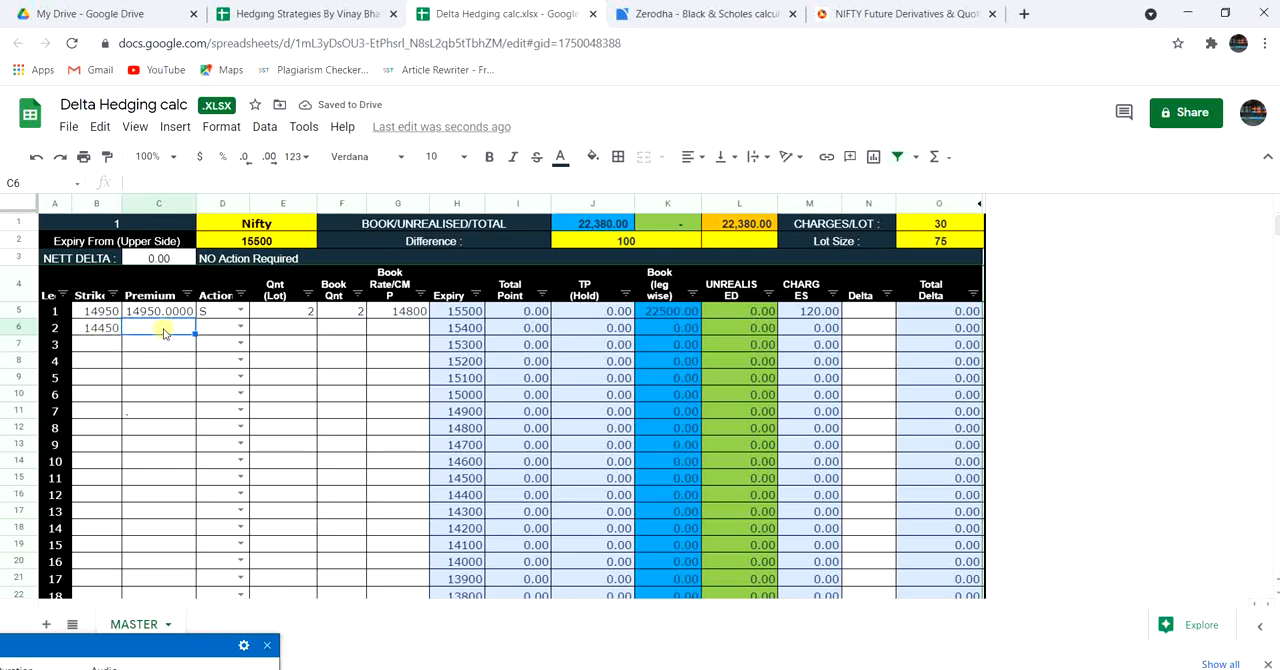
type("61")
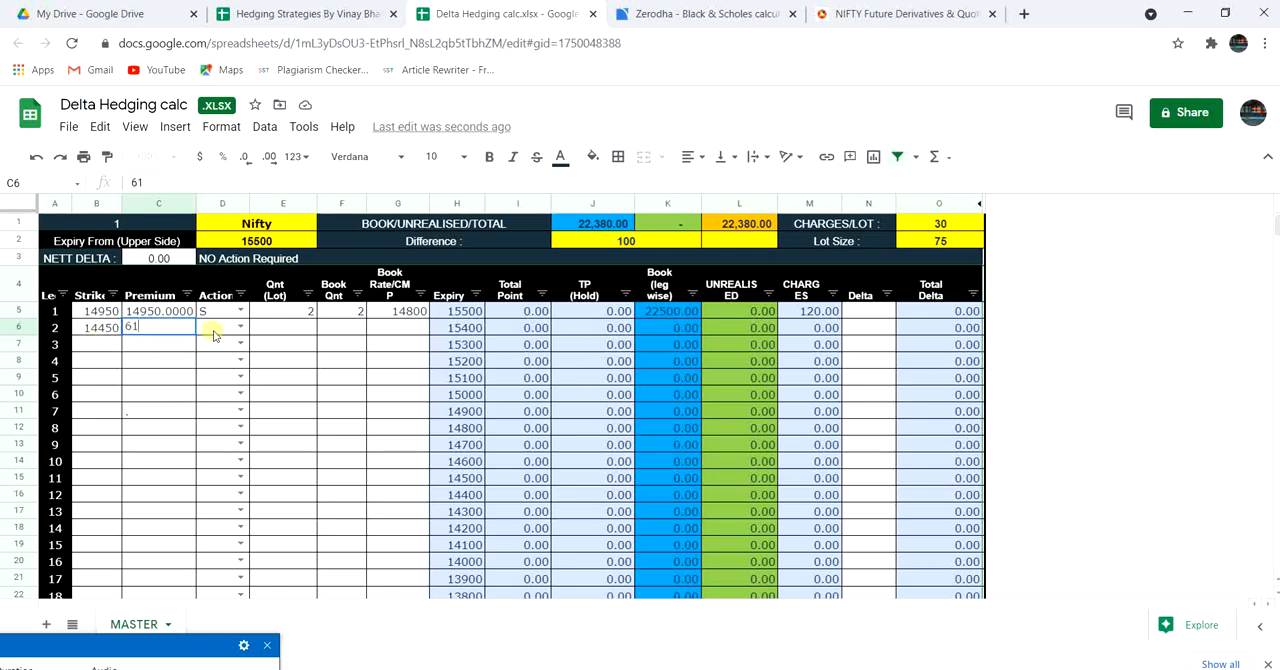
left_click(210, 331)
left_click(241, 328)
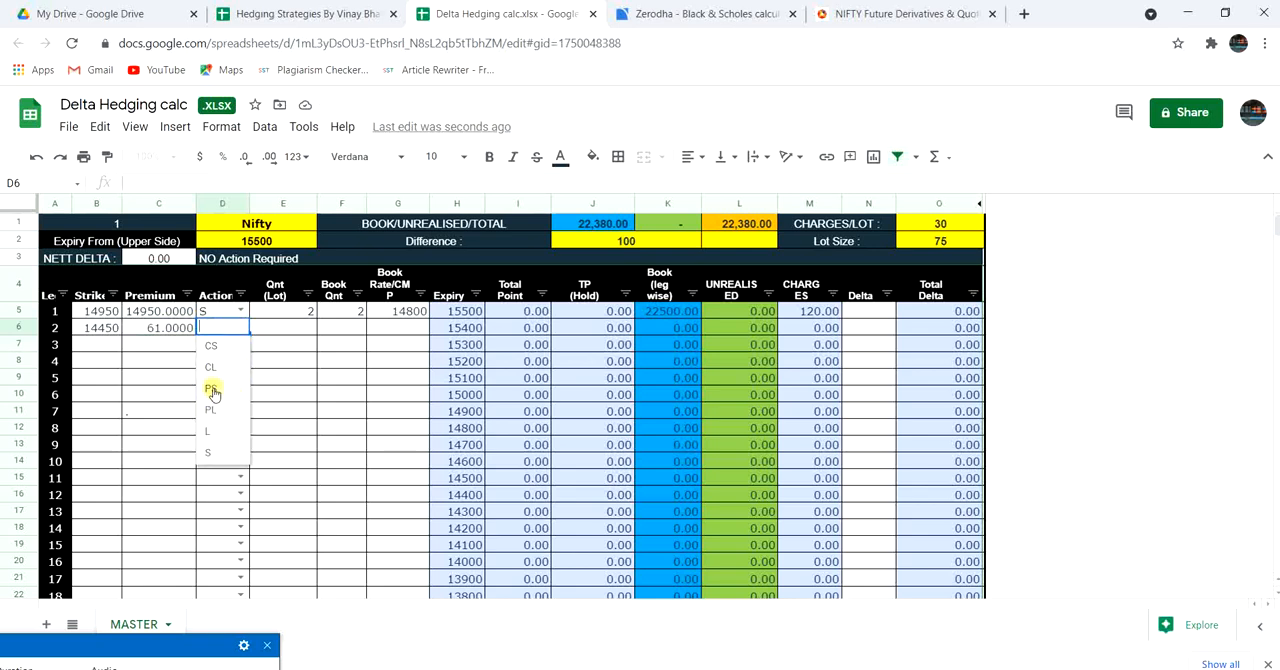
left_click(212, 392)
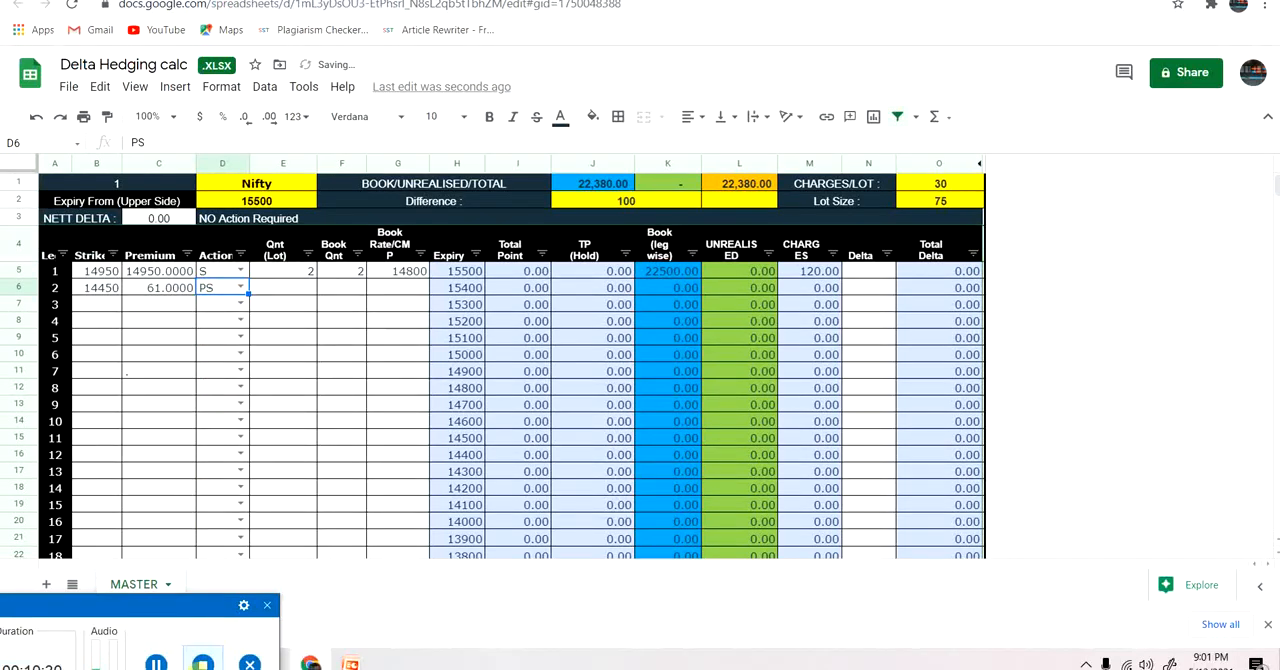
Set leg 2's quantity to 1 lot and its delta to -0.261.
left_click(300, 290)
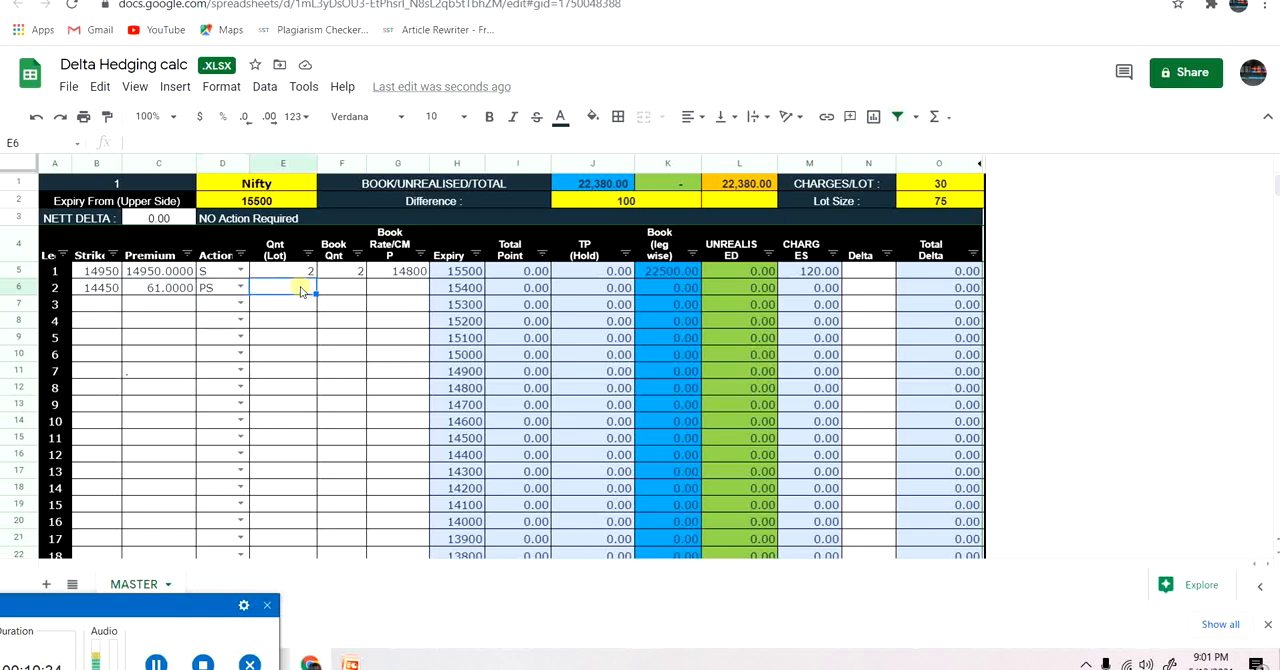
type("1")
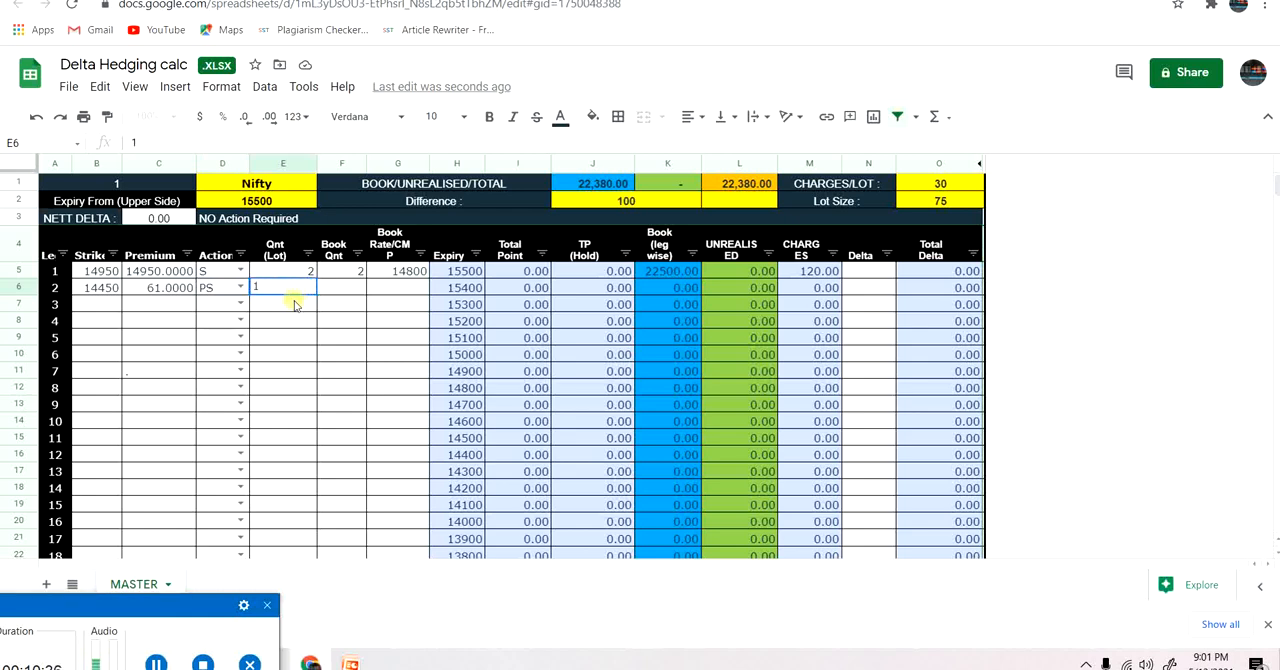
key("Return")
left_click(291, 289)
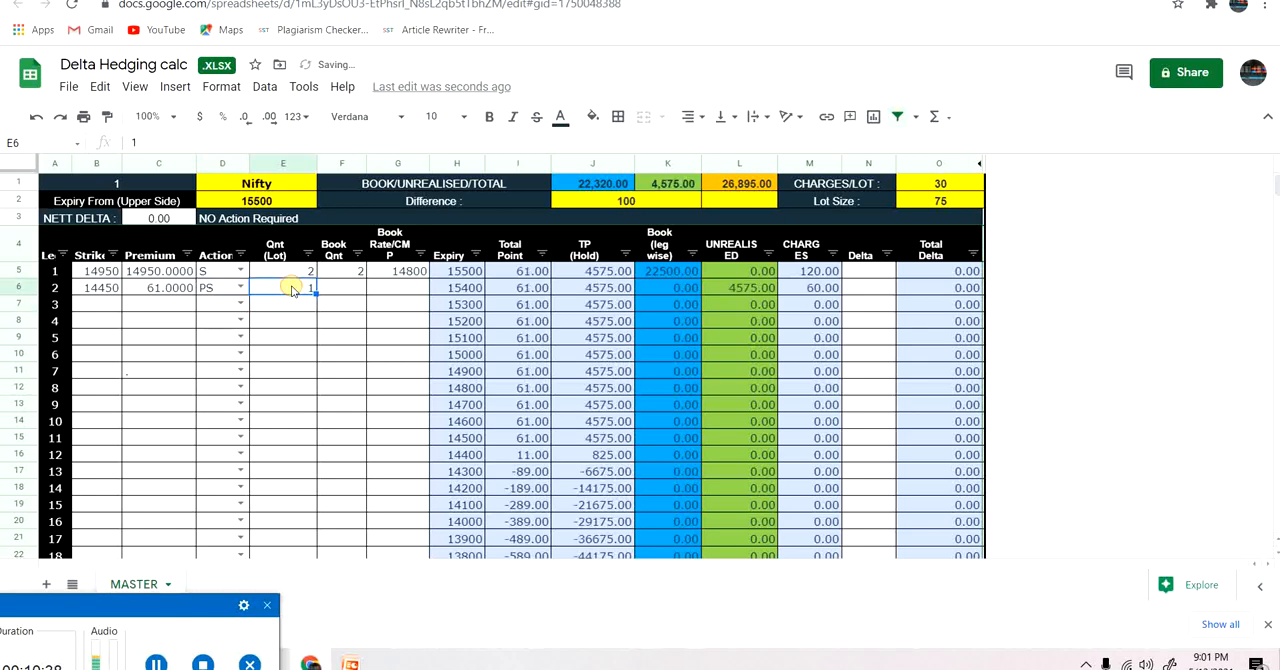
left_click(866, 291)
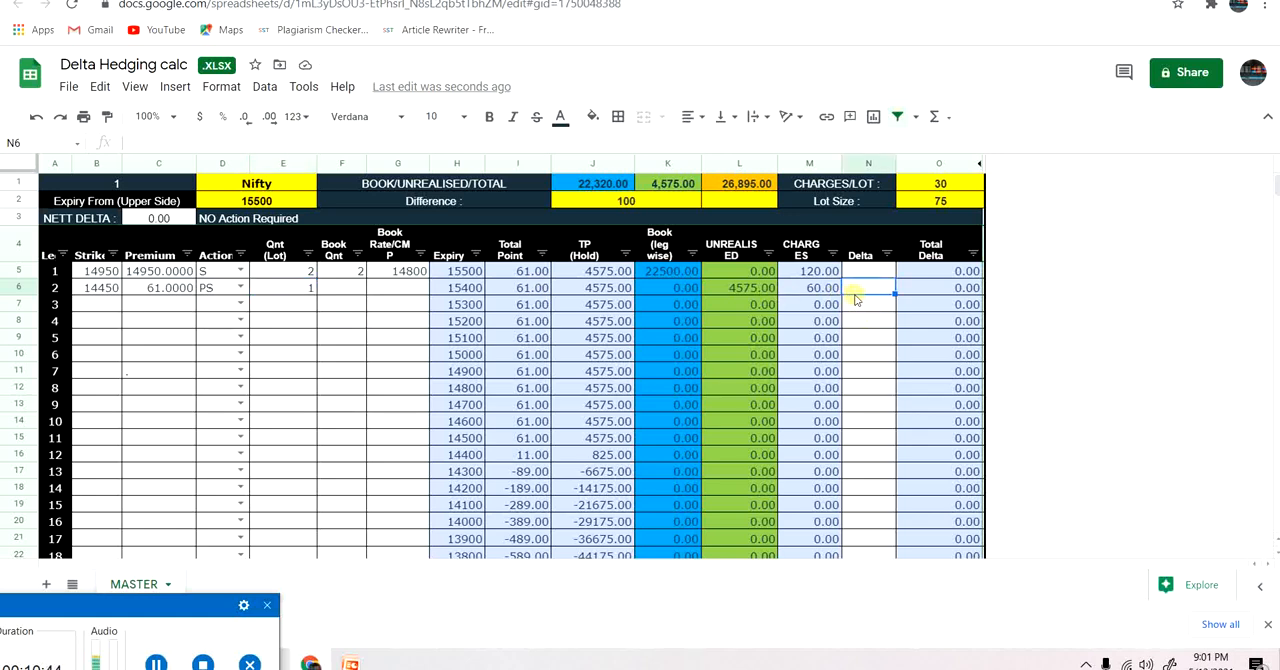
type("-0.261")
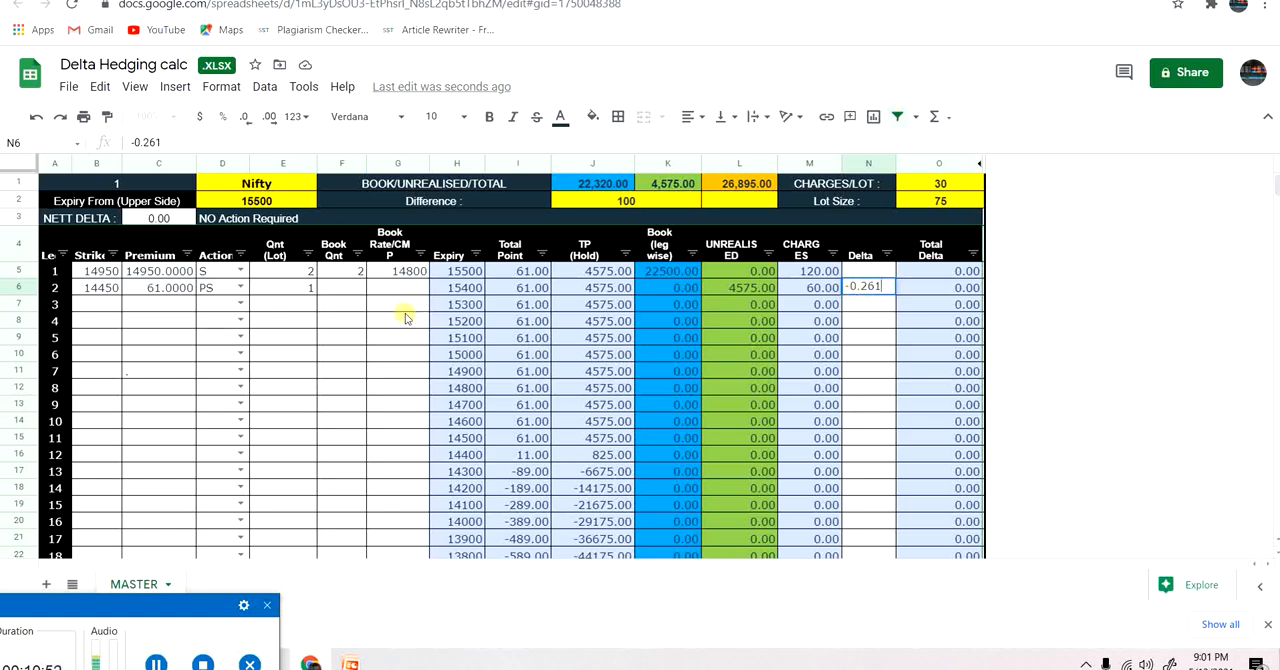
left_click(295, 308)
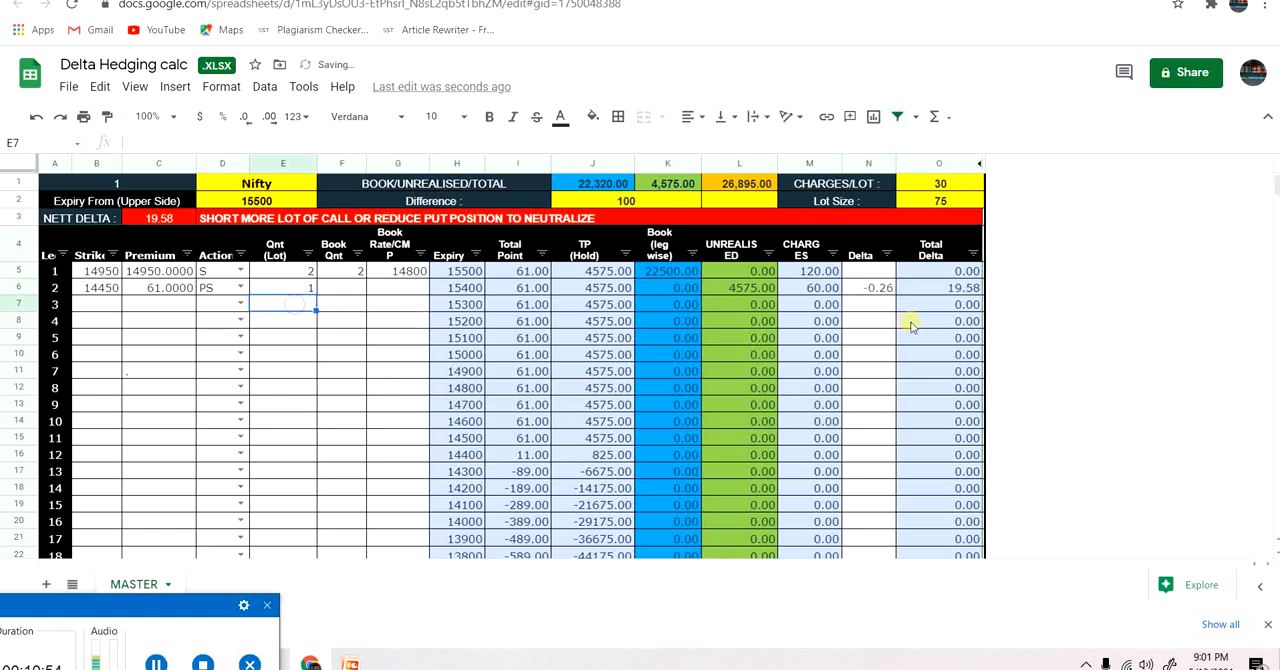
left_click(867, 295)
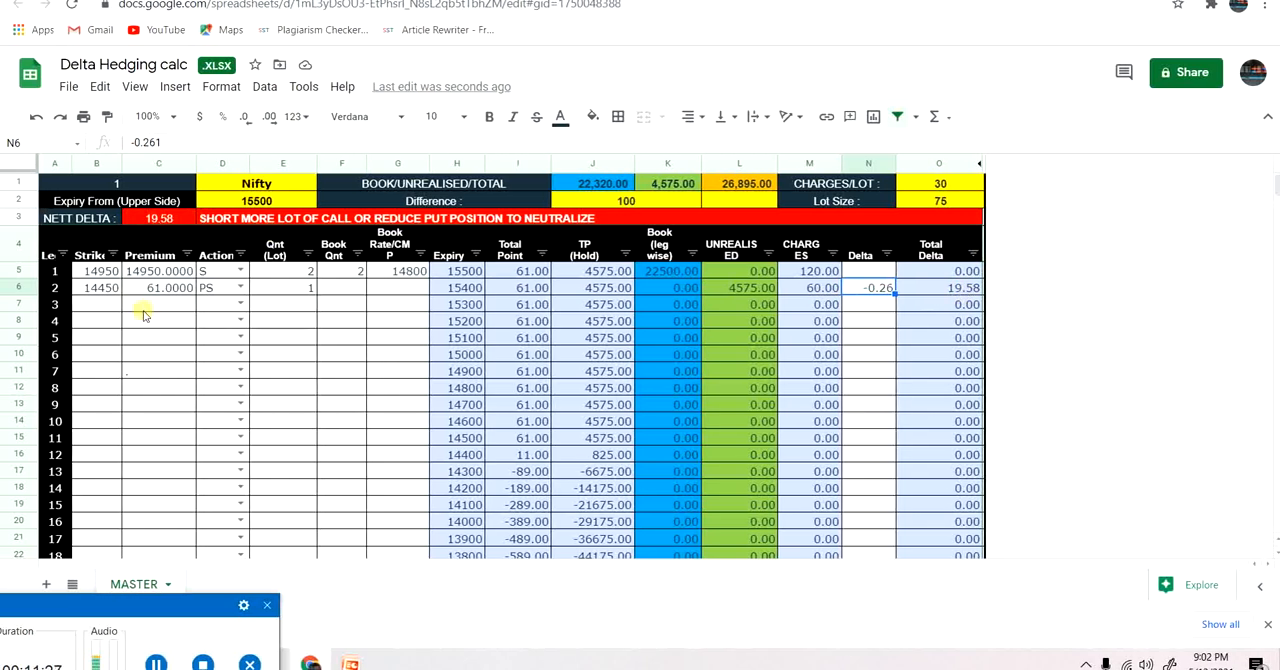
Enter leg 3 with strike 14900, premium 62 and action CS.
left_click(110, 309)
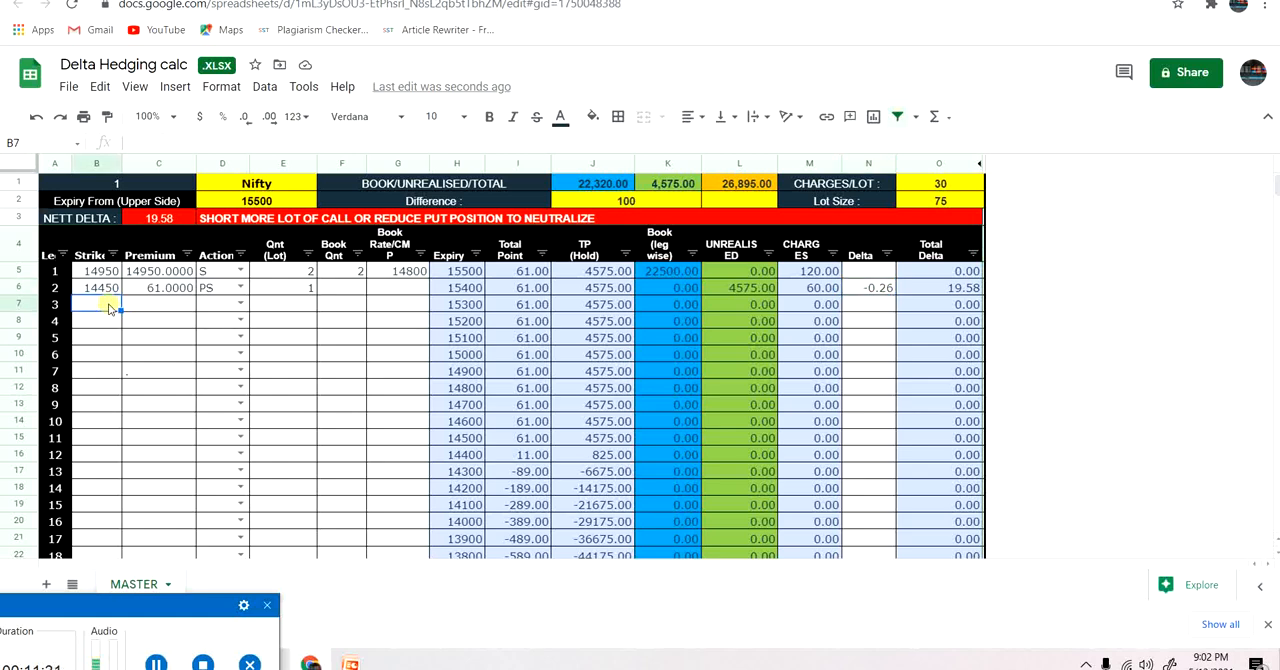
type("14900")
left_click(140, 308)
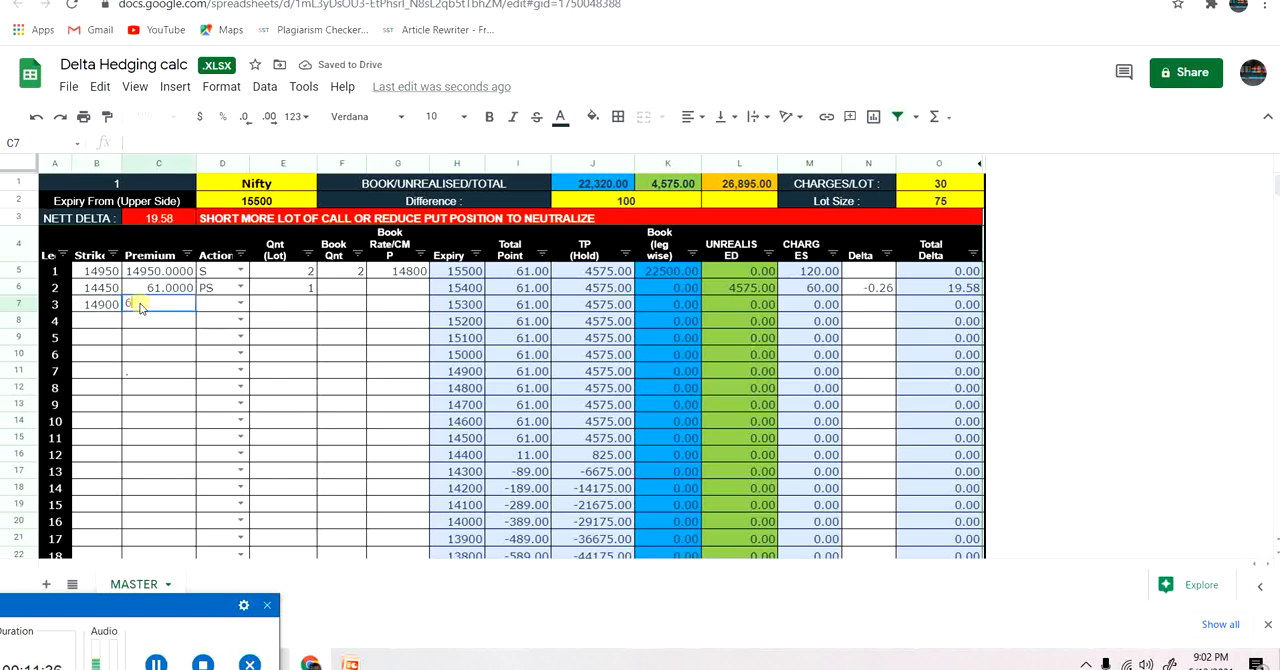
type("62")
left_click(224, 308)
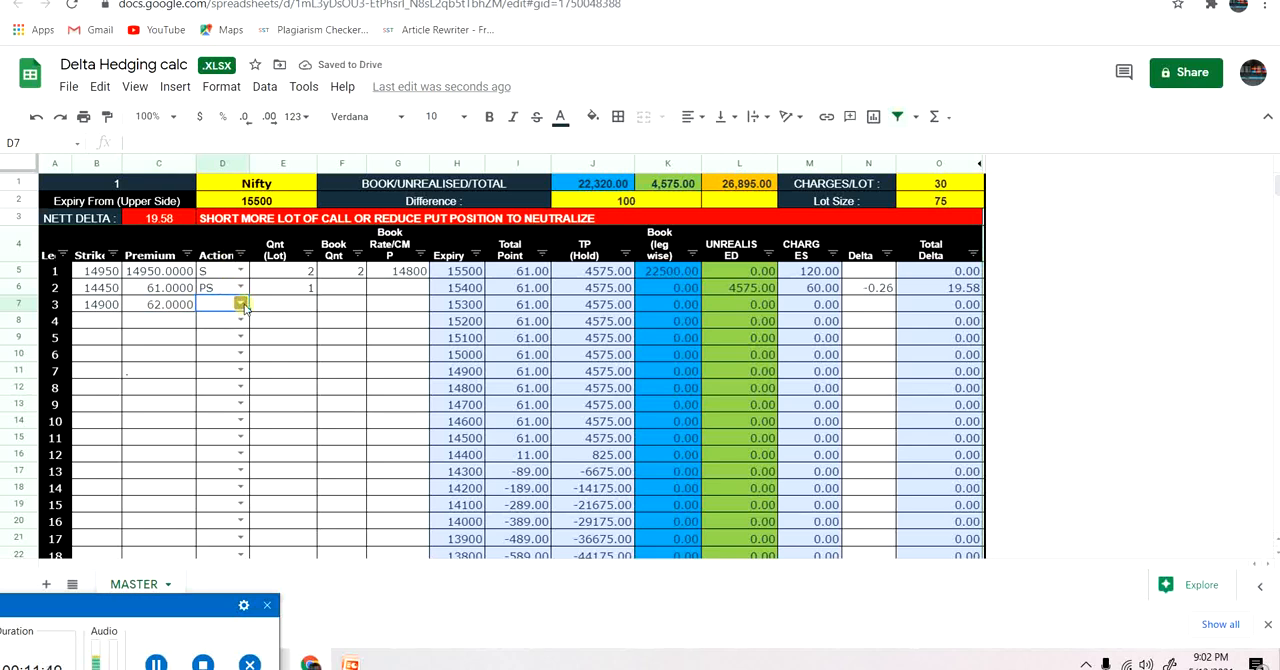
left_click(241, 305)
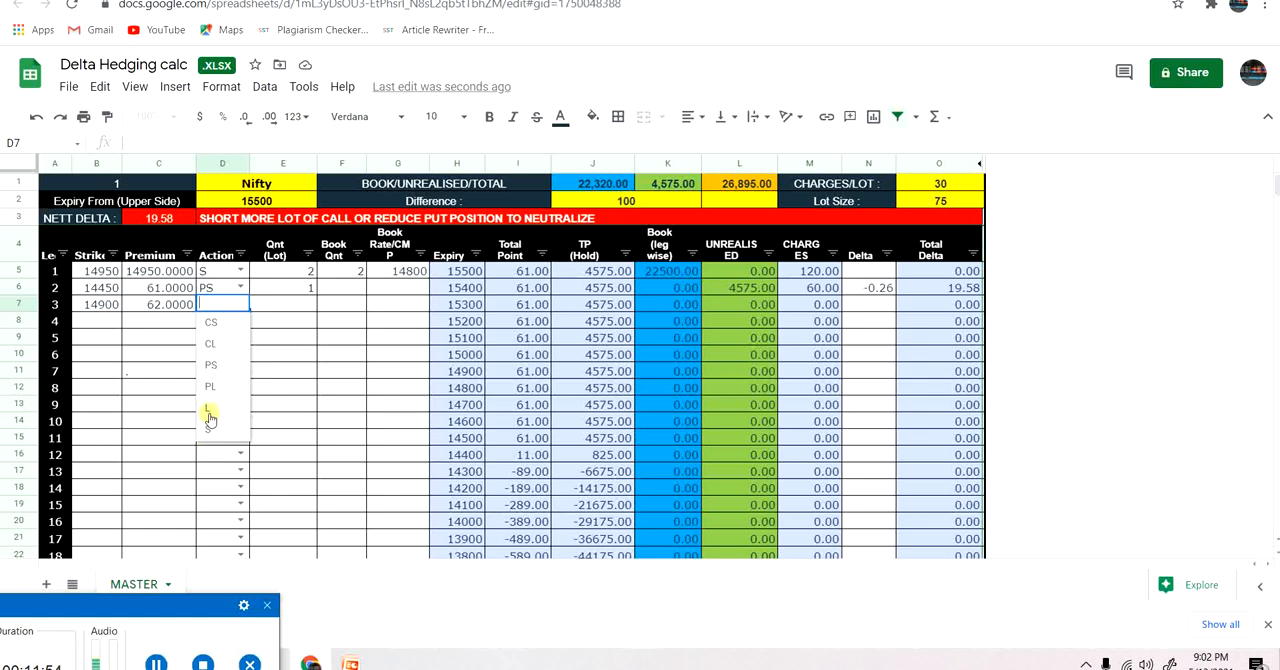
left_click(213, 326)
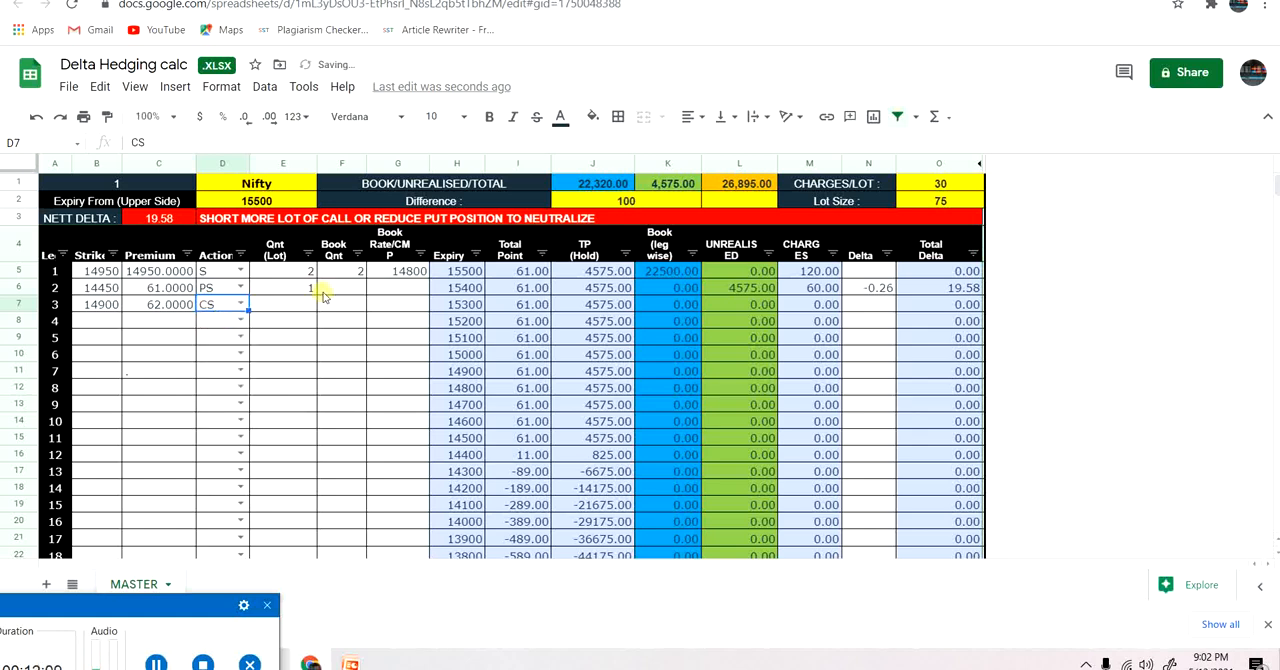
Set leg 3's quantity to 1 lot and its delta to 0.294.
left_click(303, 303)
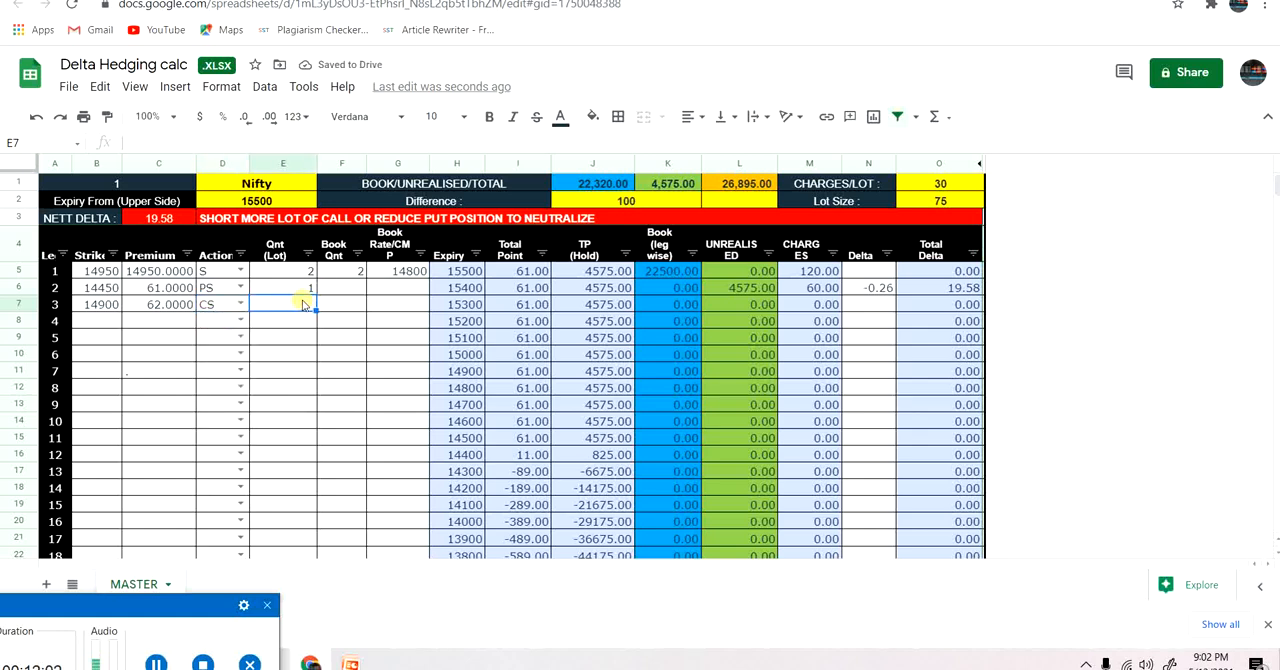
type("1")
key("Return")
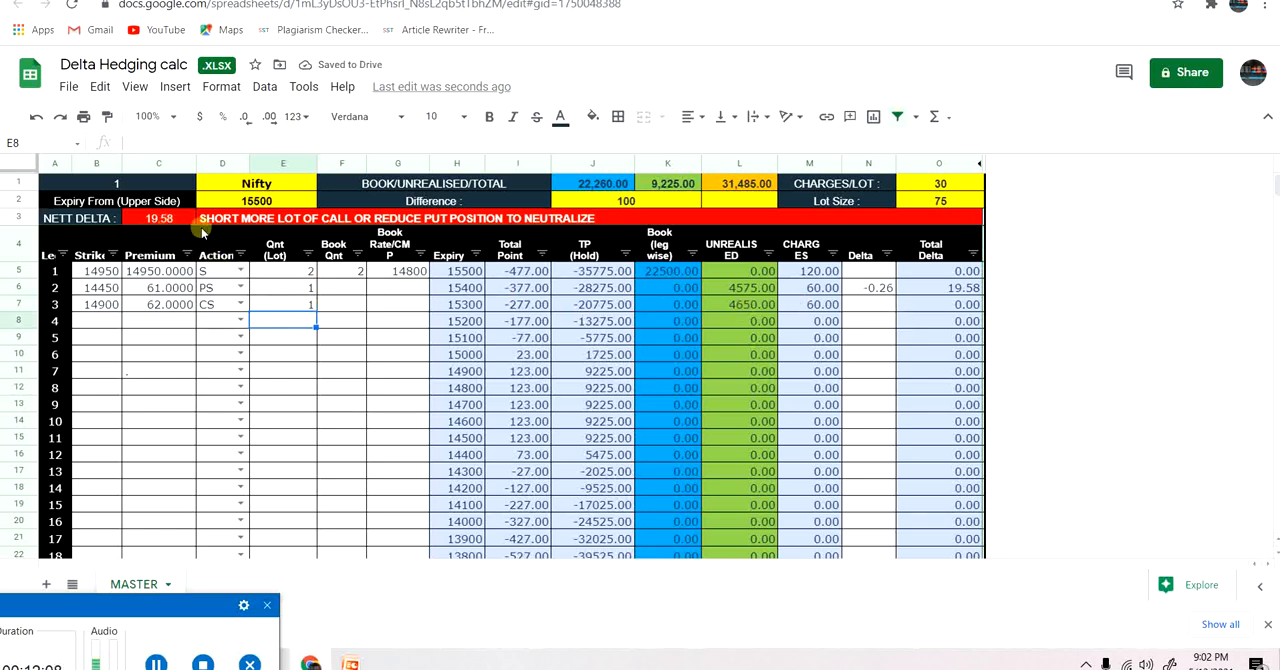
left_click(883, 307)
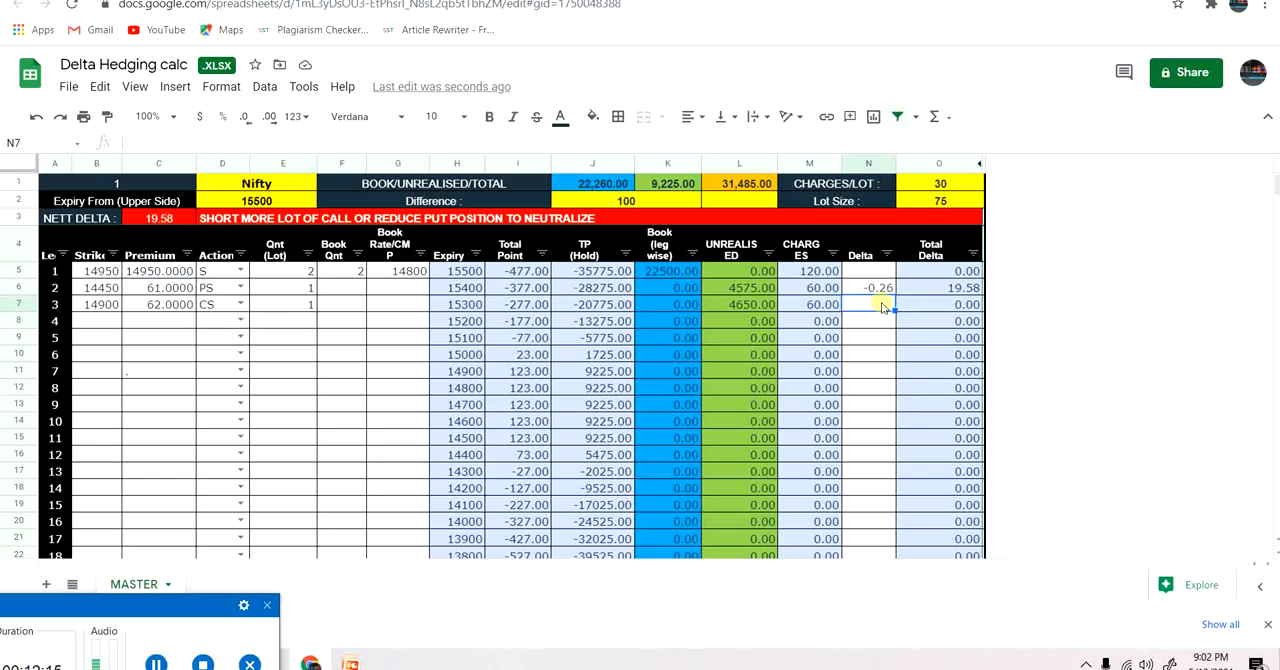
type("0.294")
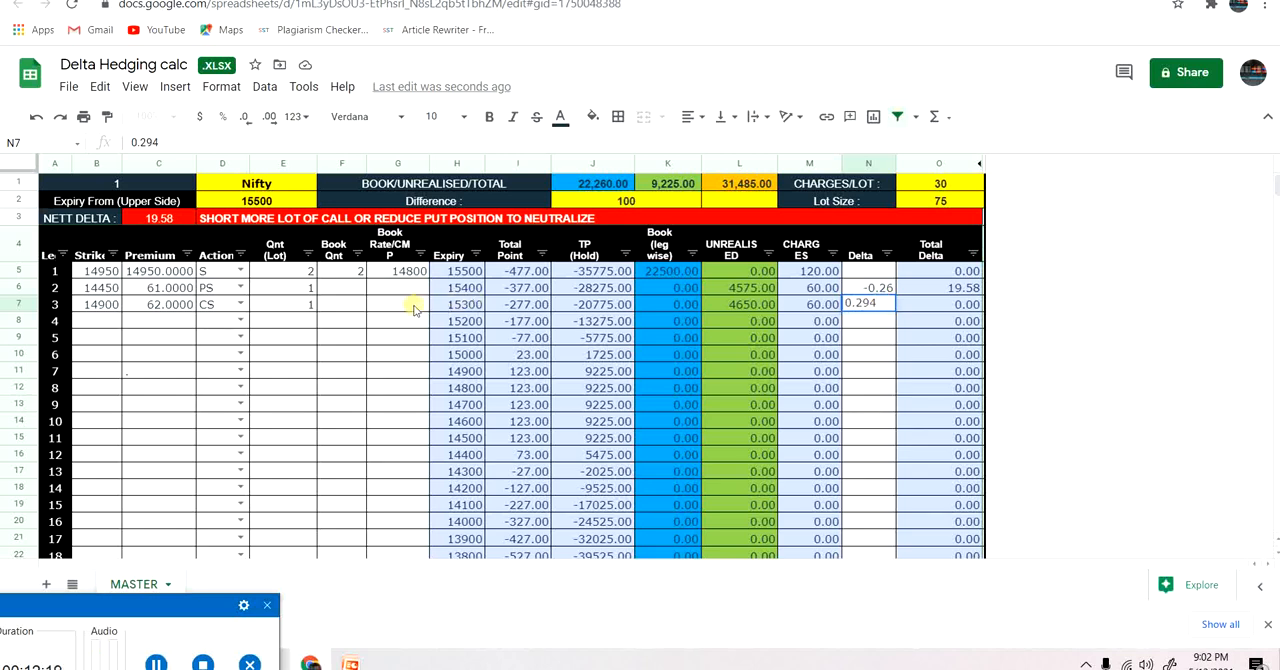
left_click(404, 320)
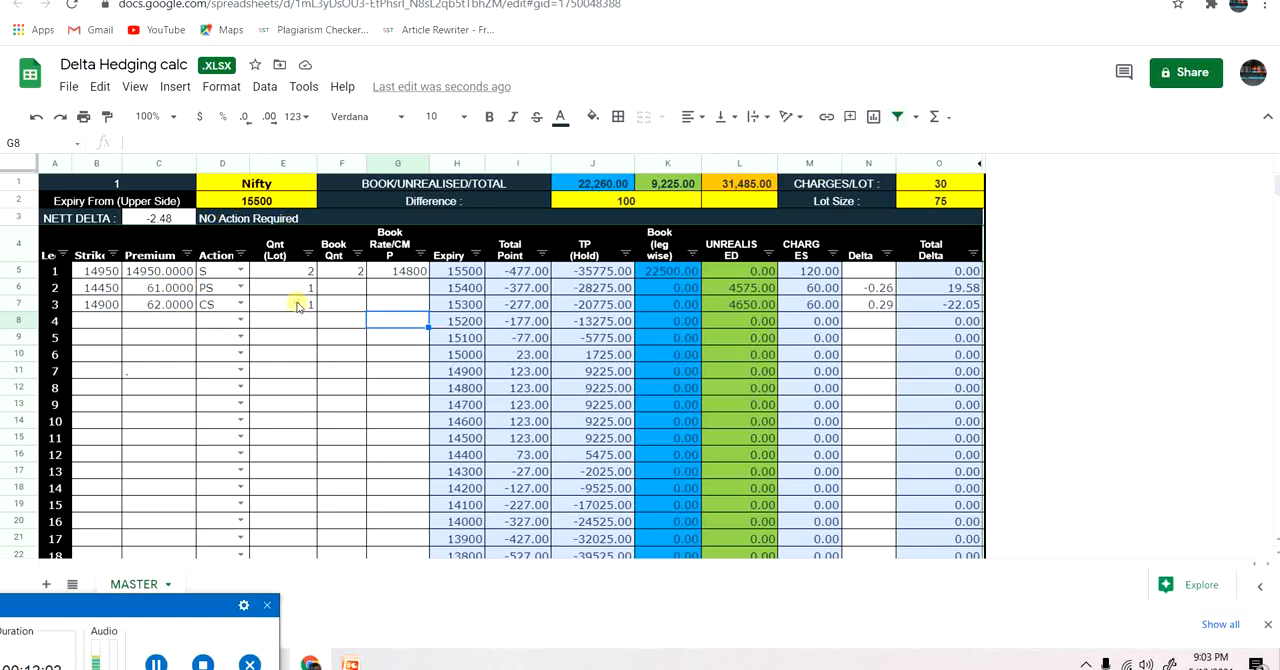
Try leg 3 without a quantity to compare the net delta, and restore it to 1 lot.
left_click(297, 306)
key("Delete")
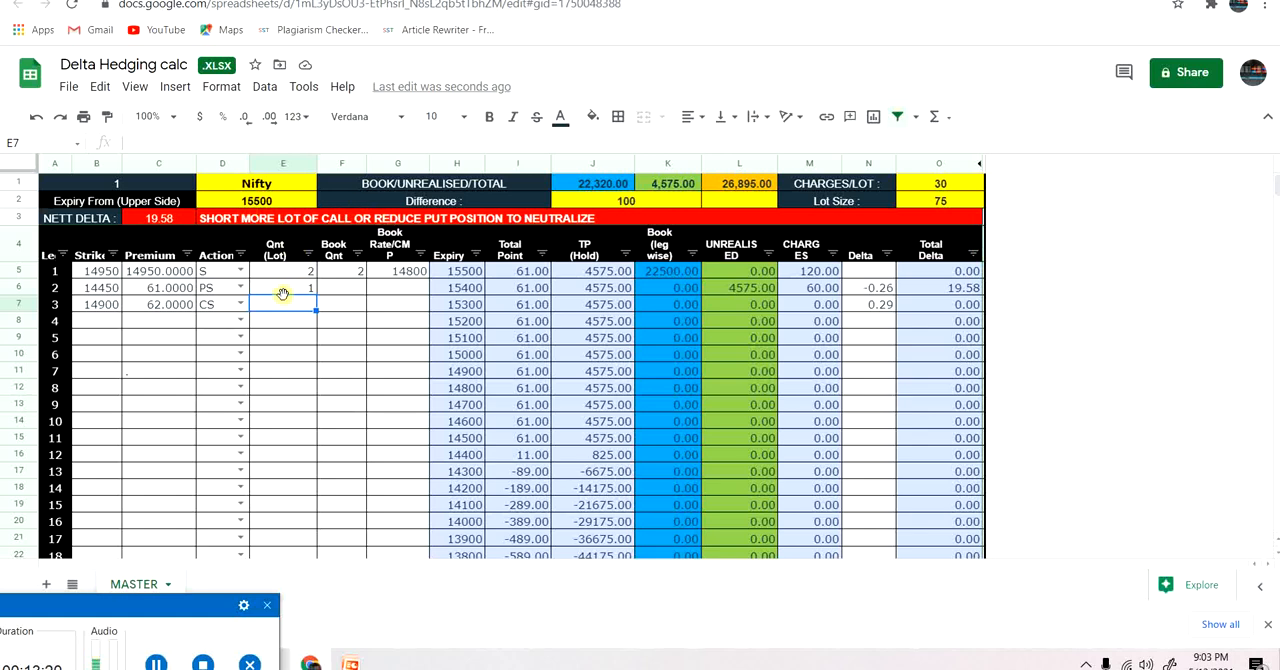
type("1")
key("Return")
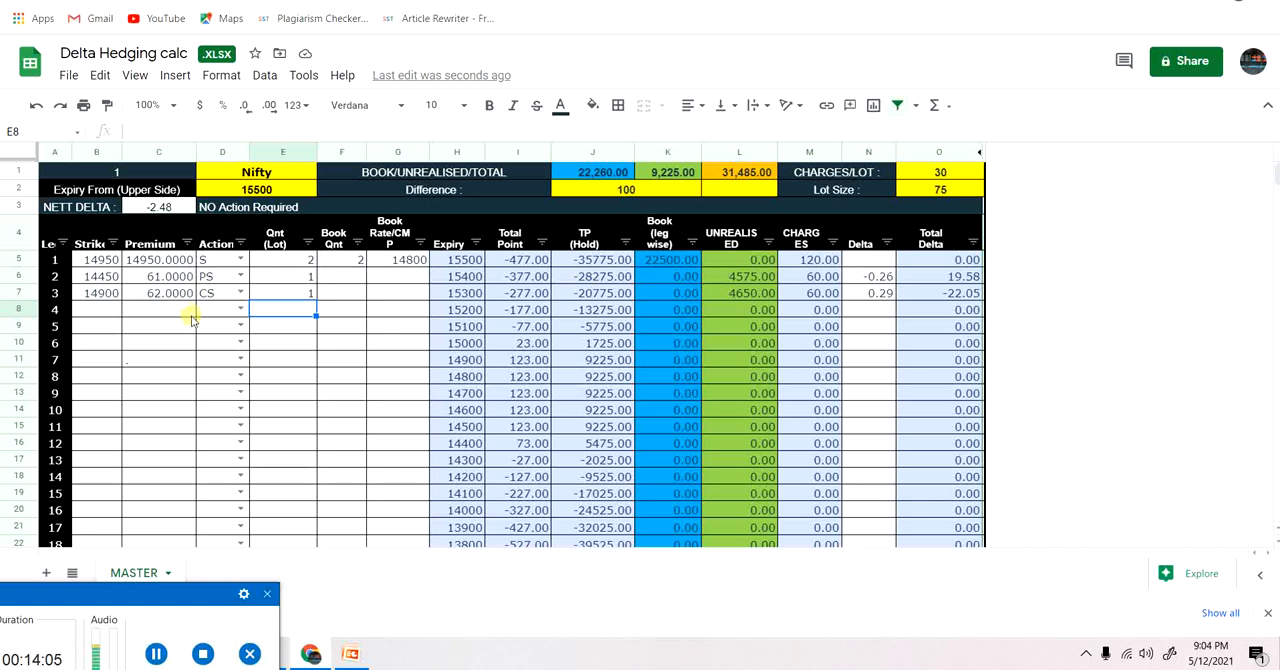
Switch to the Hedging Strategies sheet and examine put premiums below strike 14450 in the weekly Nifty option chain for leg 4.
left_click(115, 313)
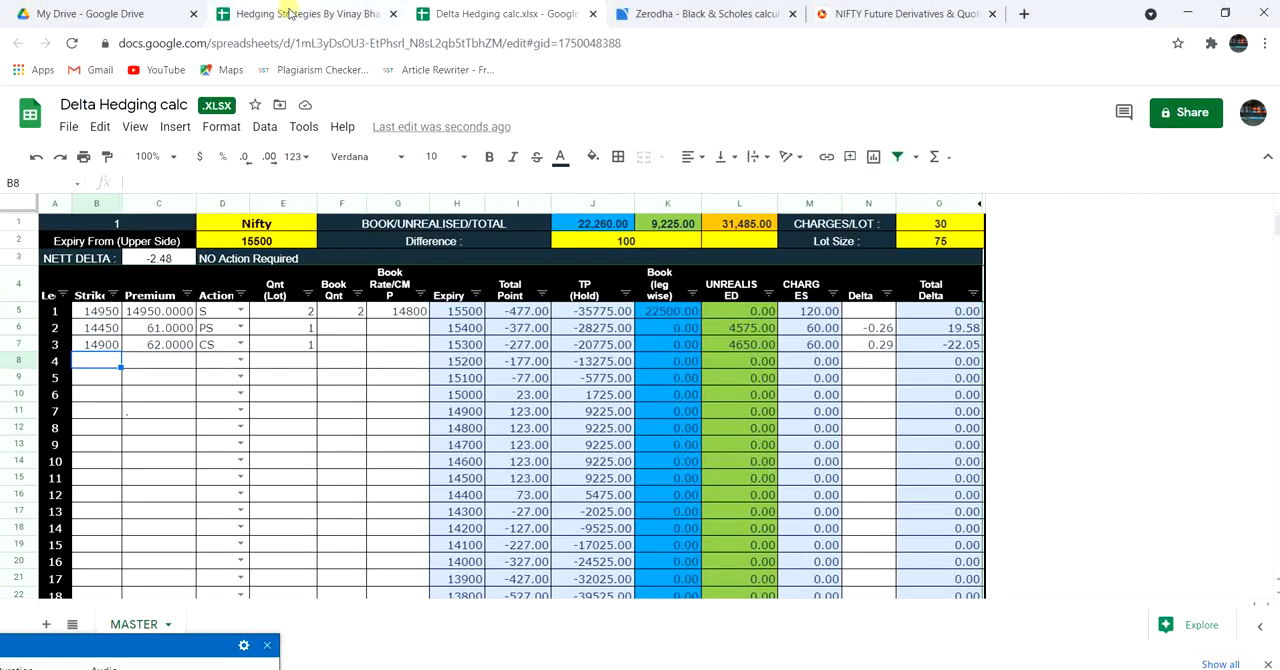
left_click(289, 12)
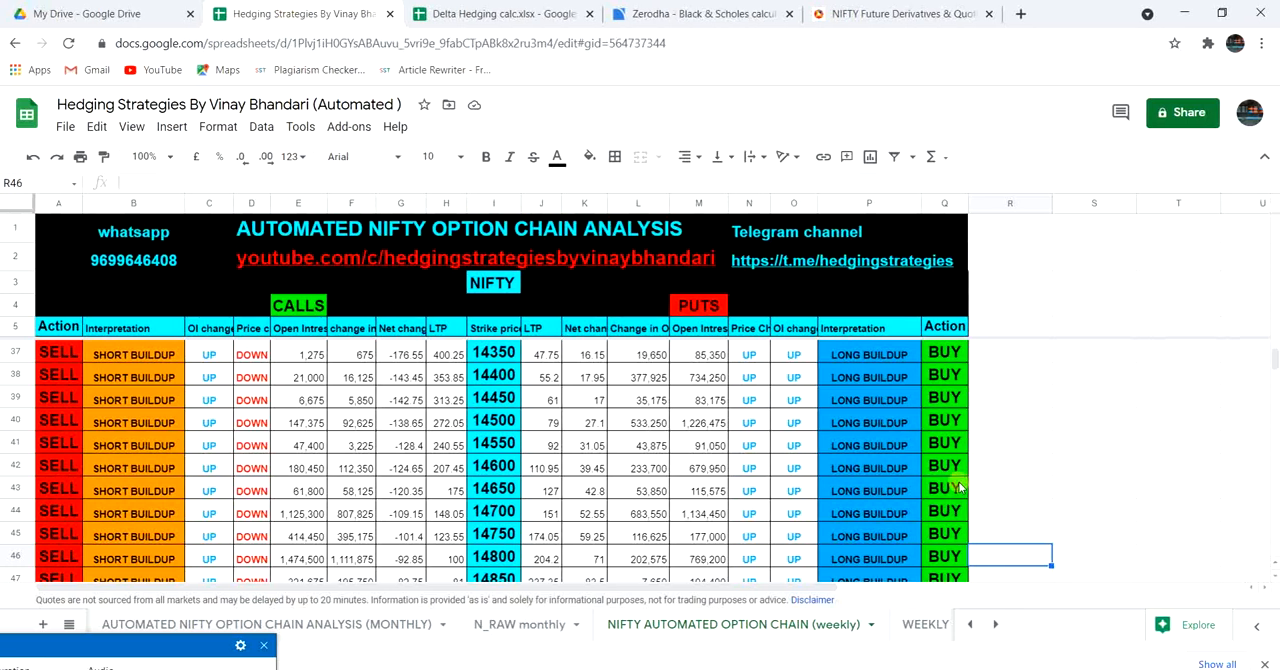
left_click(1038, 492)
key("Down")
key("Down")
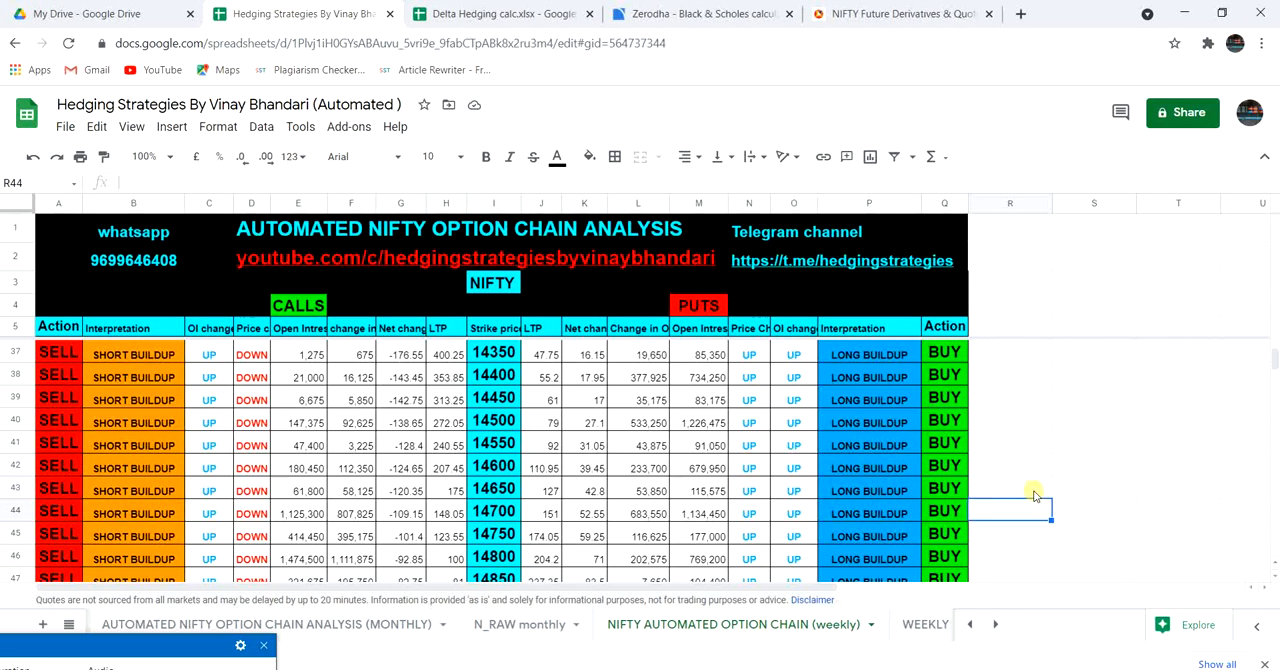
key("Up")
key("Up")
key("Up")
key("Up")
key("Up")
key("Up")
key("Up")
key("Up")
key("Up")
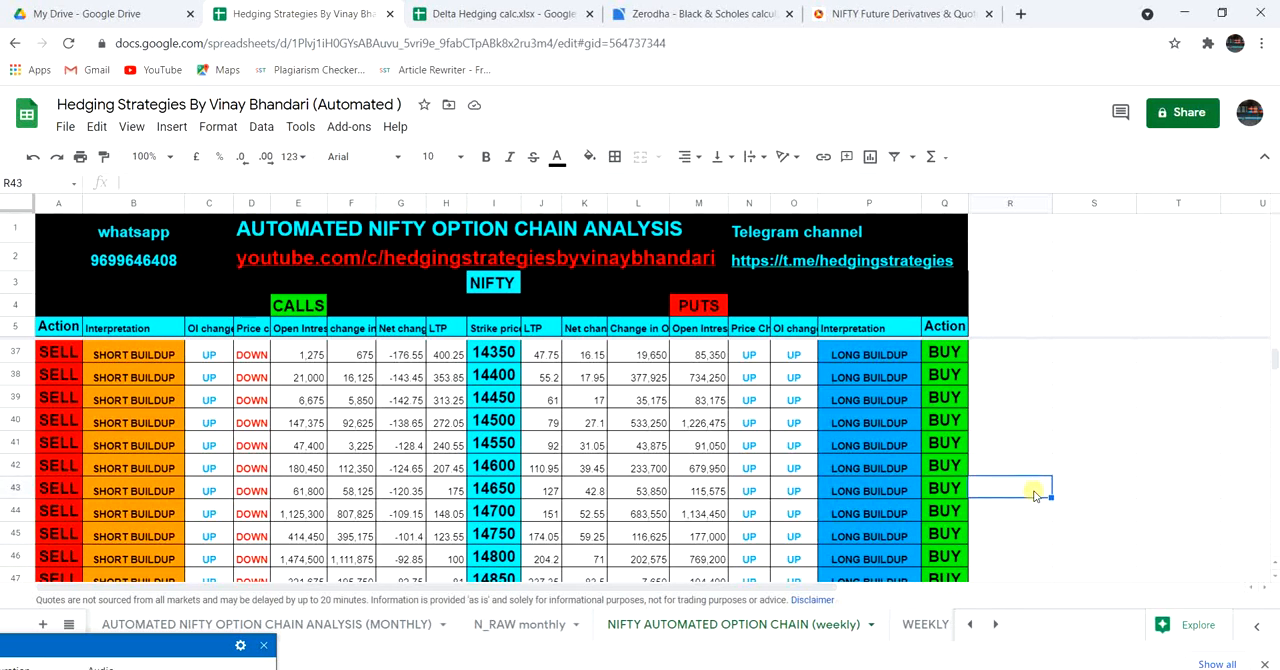
key("Up")
key("Up")
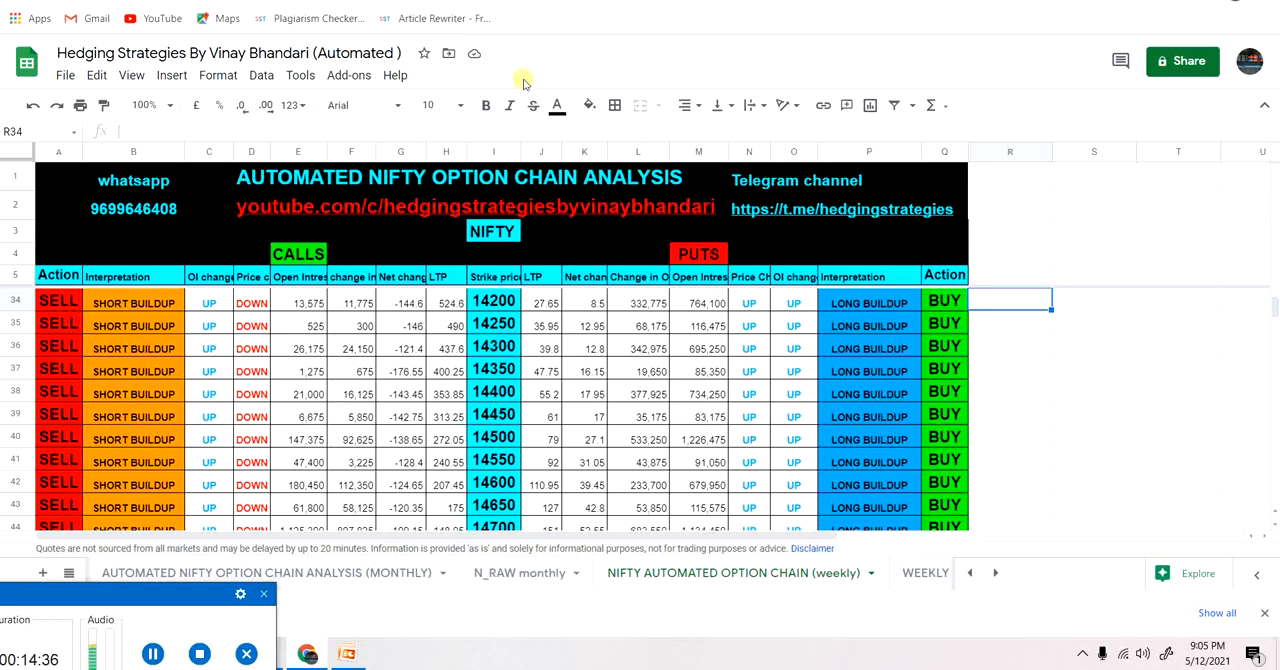
Return to the Delta Hedging calc sheet and enter leg 4 with strike 14300, premium 39 and action PL.
key("F11")
left_click(505, 16)
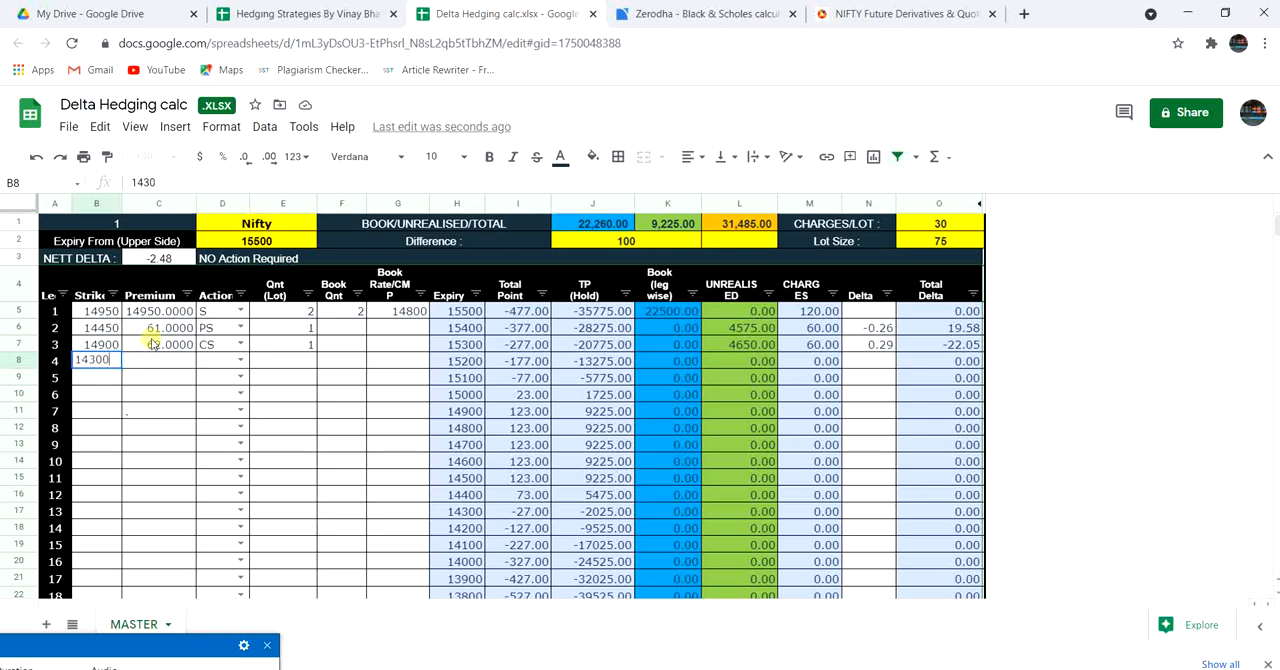
key("Tab")
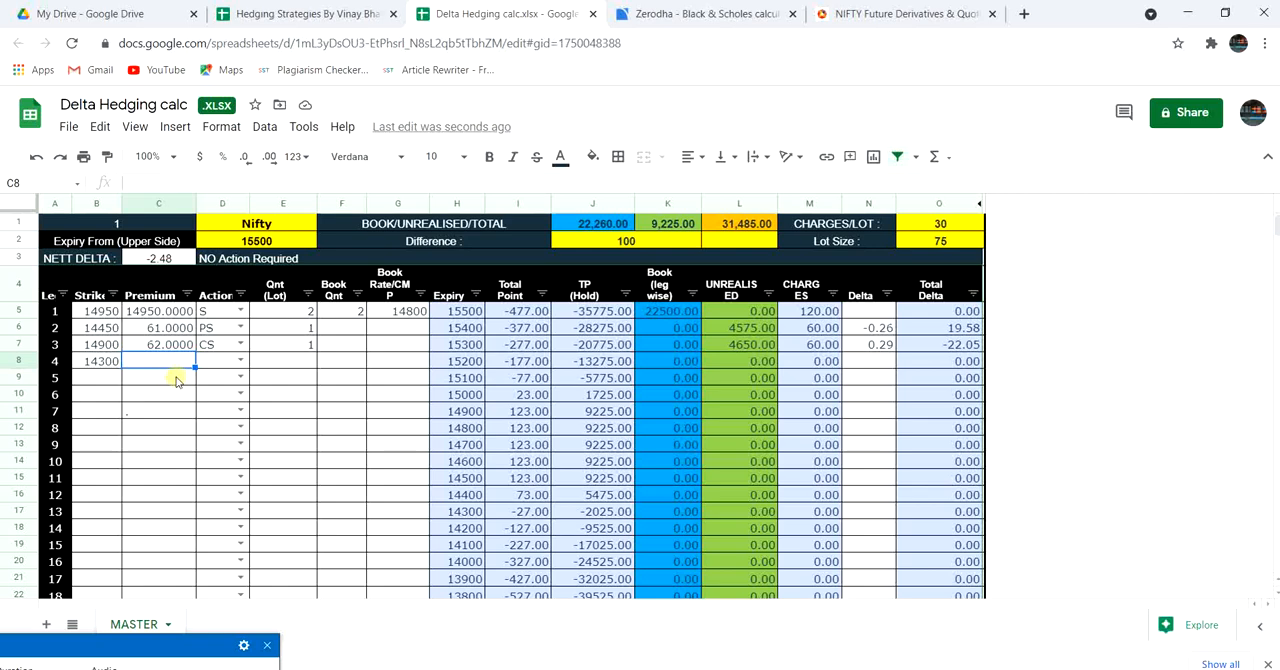
type("39")
left_click(239, 359)
left_click(241, 359)
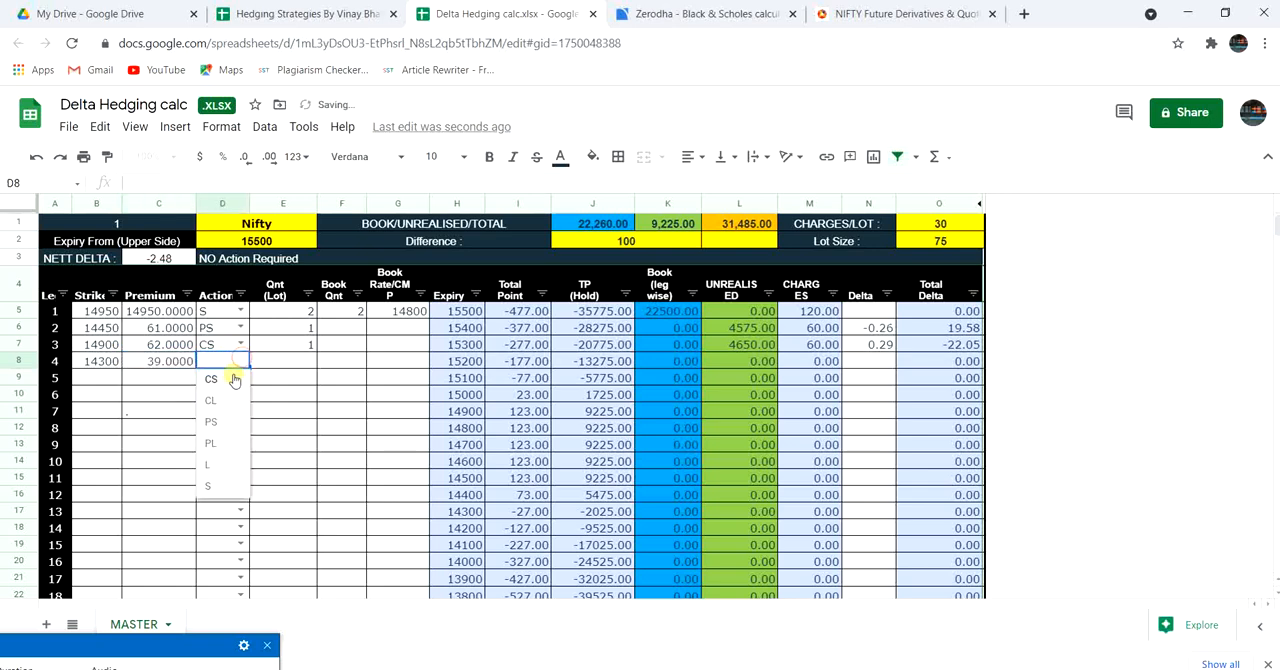
left_click(217, 442)
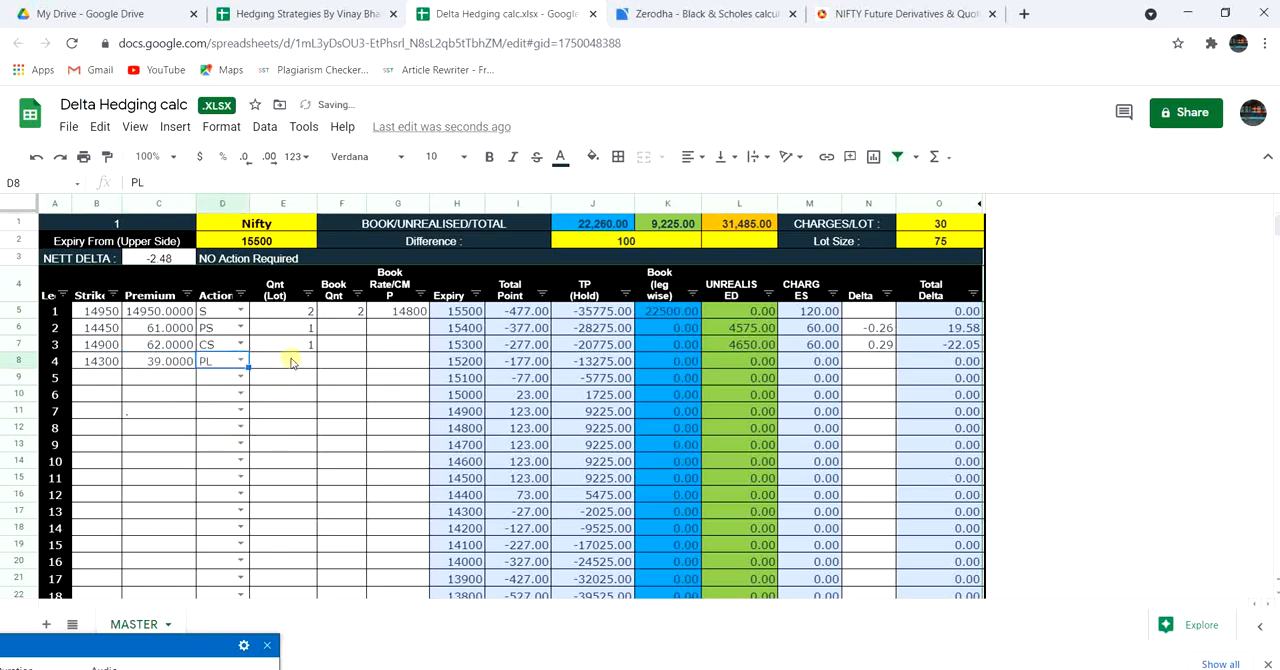
Set leg 4's quantity to 1 lot.
left_click(289, 359)
type("1")
key("Return")
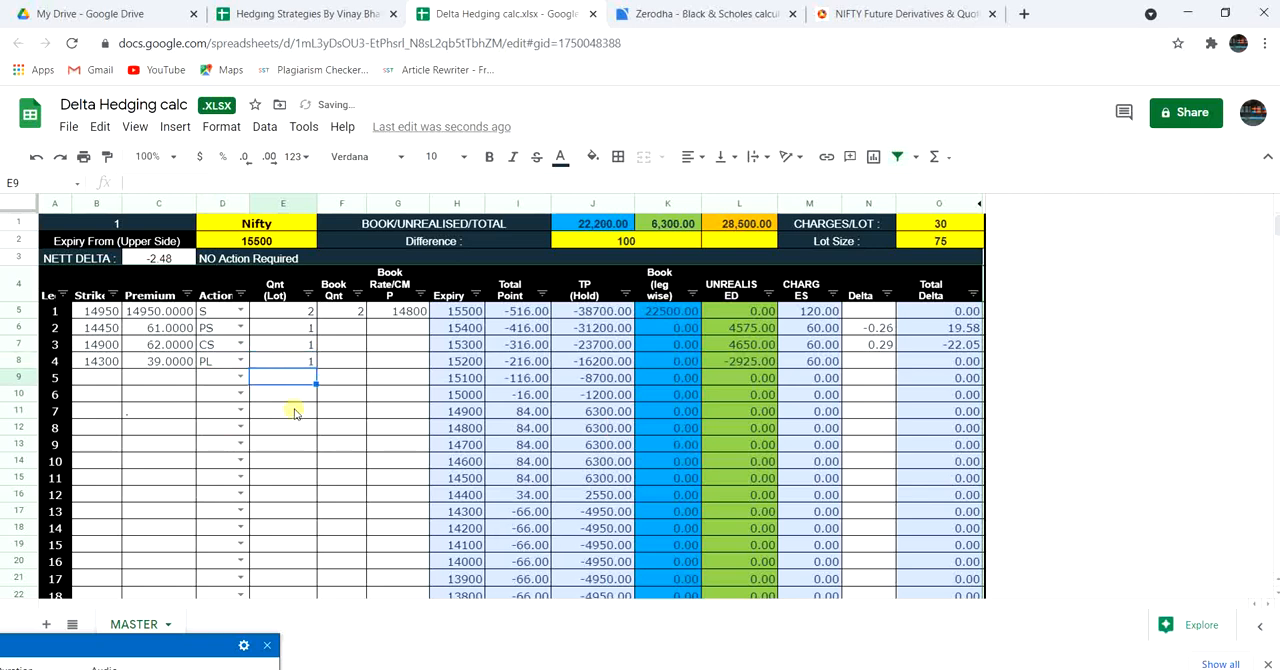
left_click(294, 410)
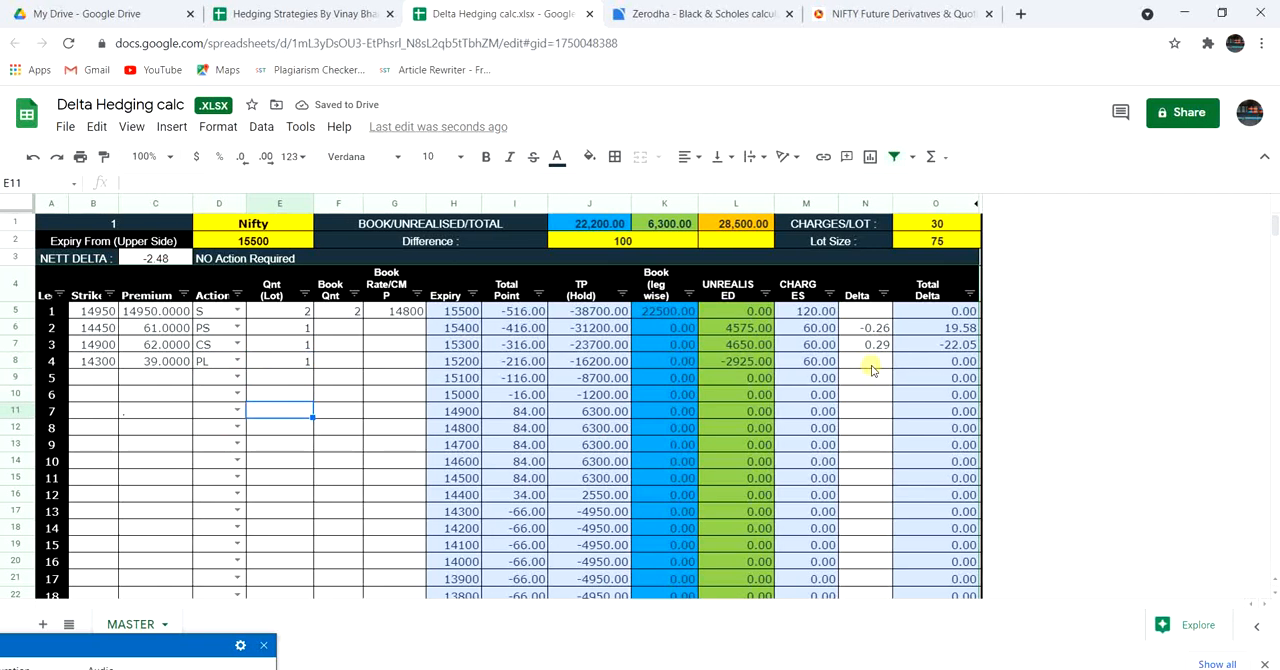
Switch to the Hedging Strategies sheet and examine call premiums above strike 14900 in the weekly option chain for leg 5.
left_click(100, 378)
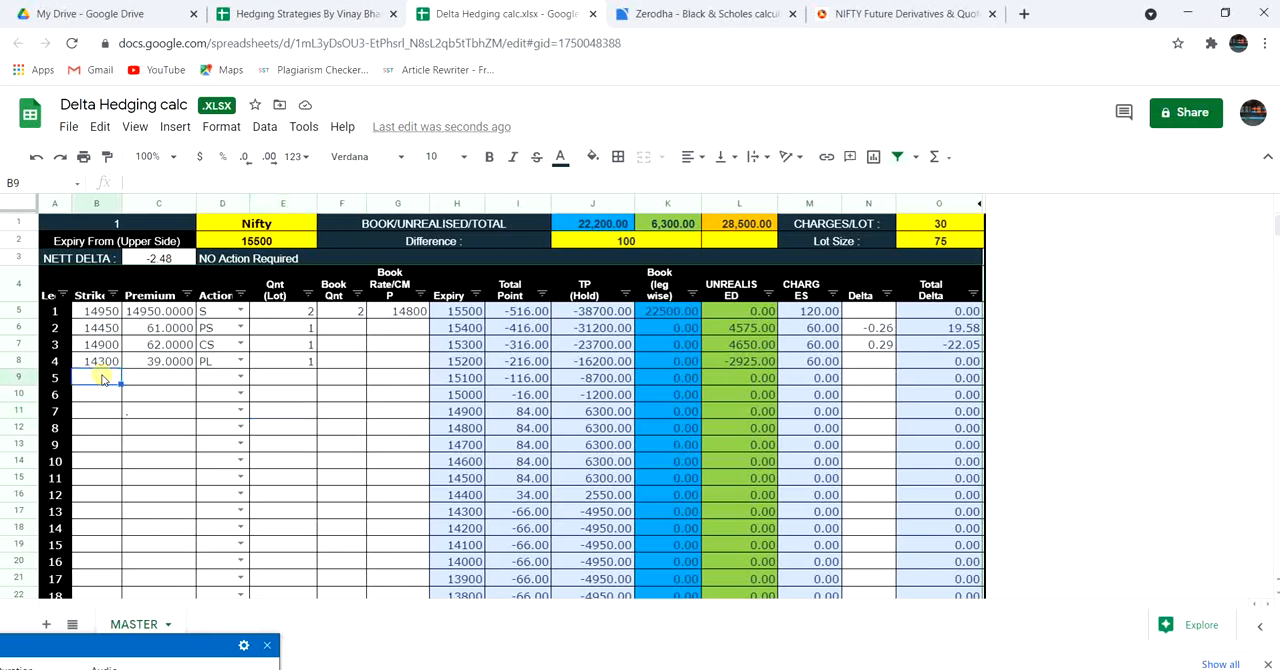
left_click(283, 15)
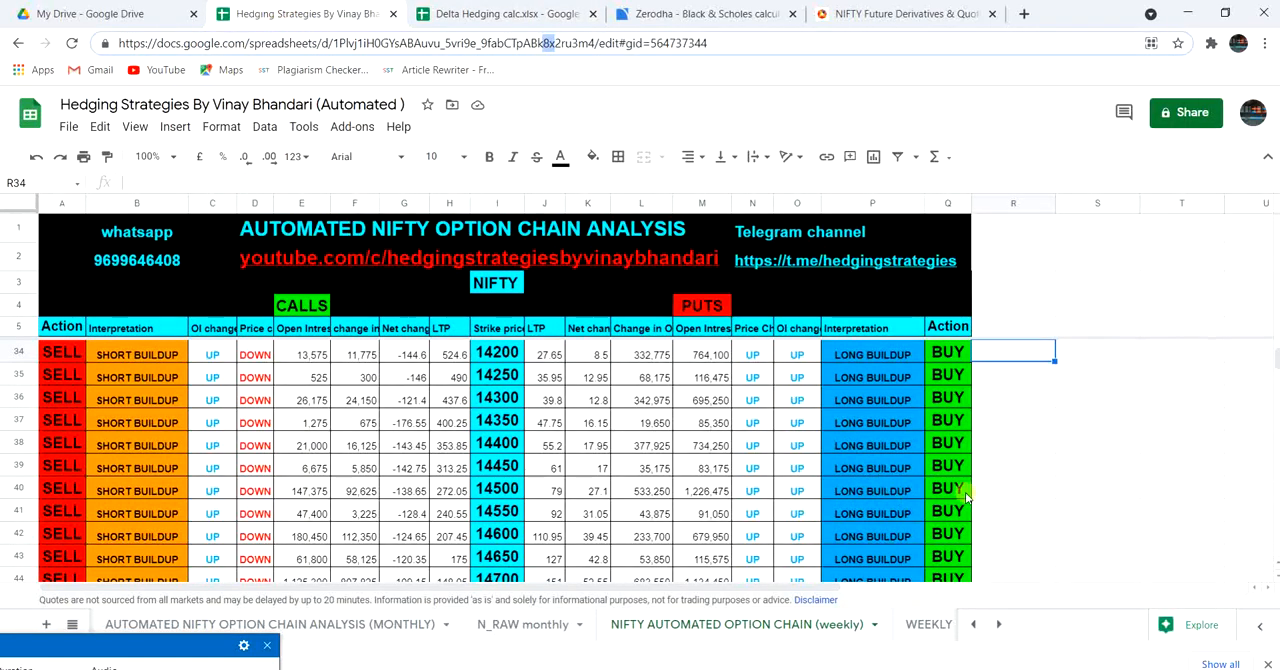
left_click(976, 492)
key("Down")
key("Down")
key("Down")
key("Down")
key("Down")
key("Down")
key("Down")
key("Down")
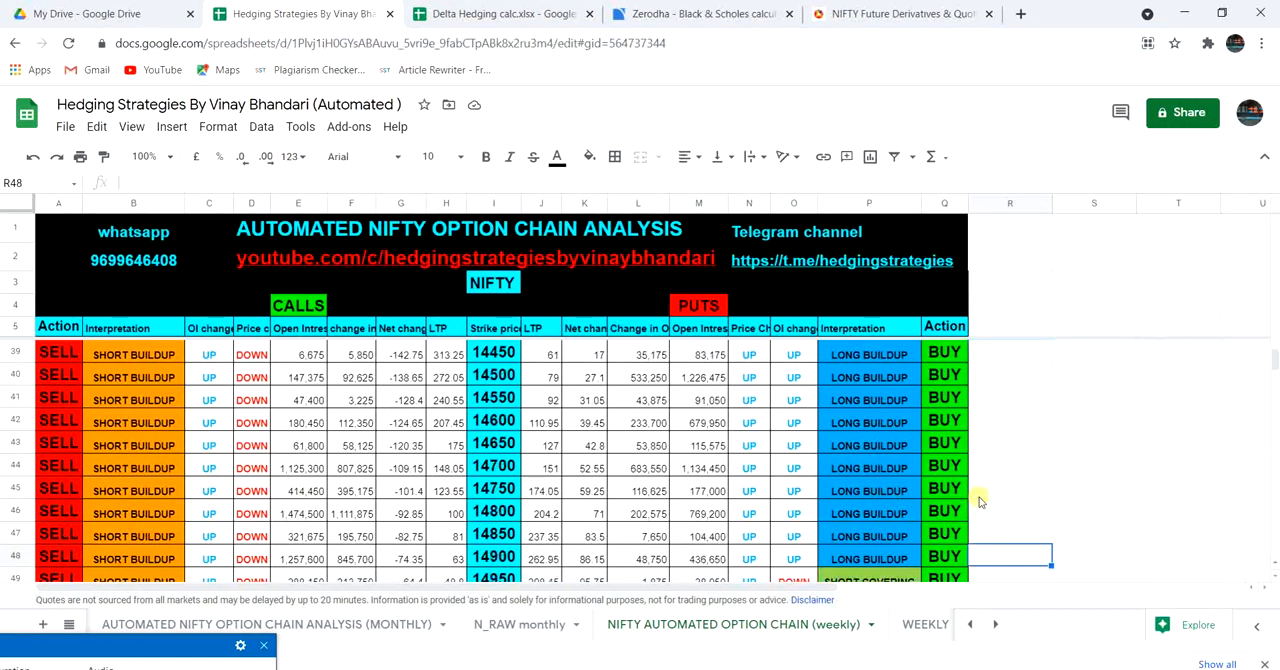
scroll(980, 502, "down", 3)
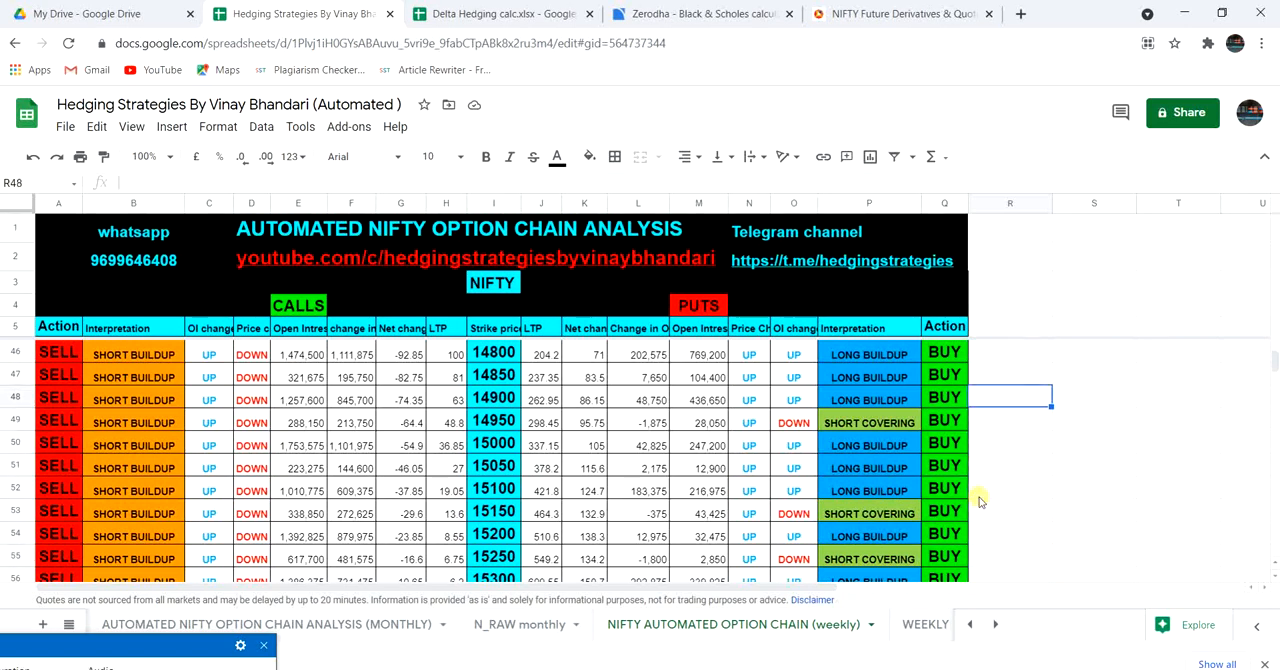
key("Up")
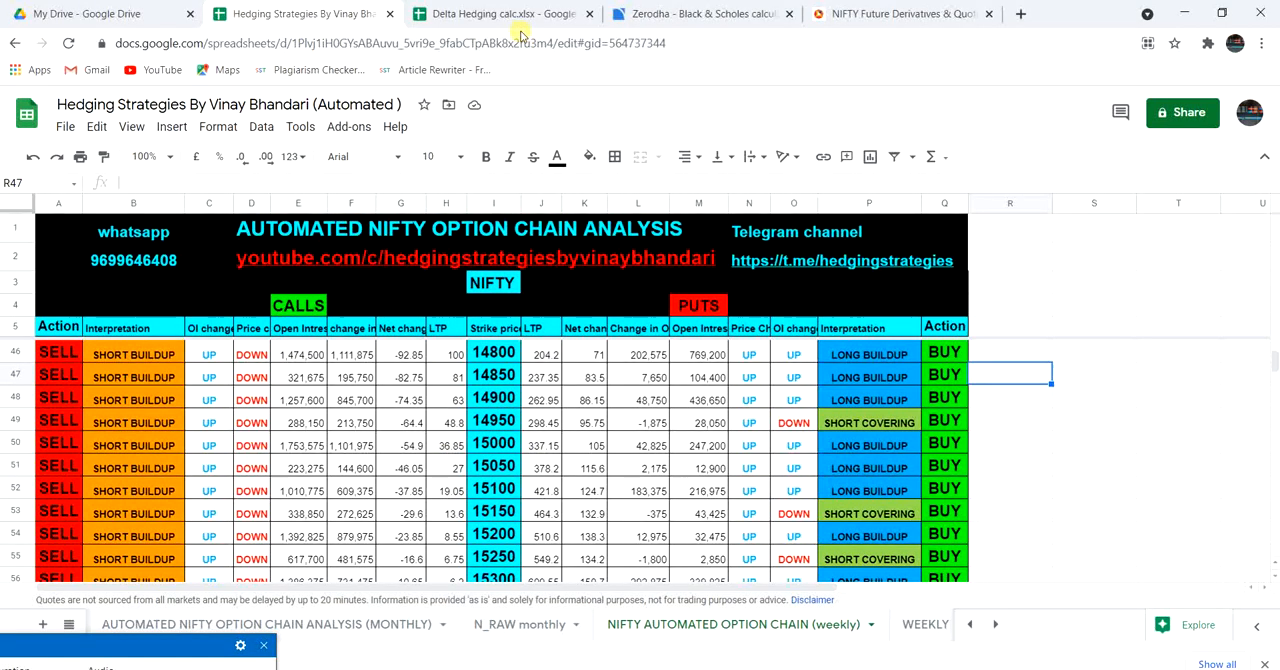
In the Delta Hedging calc sheet, enter leg 5 with strike 15000, action CL and premium 36 taken from the weekly option chain.
left_click(500, 13)
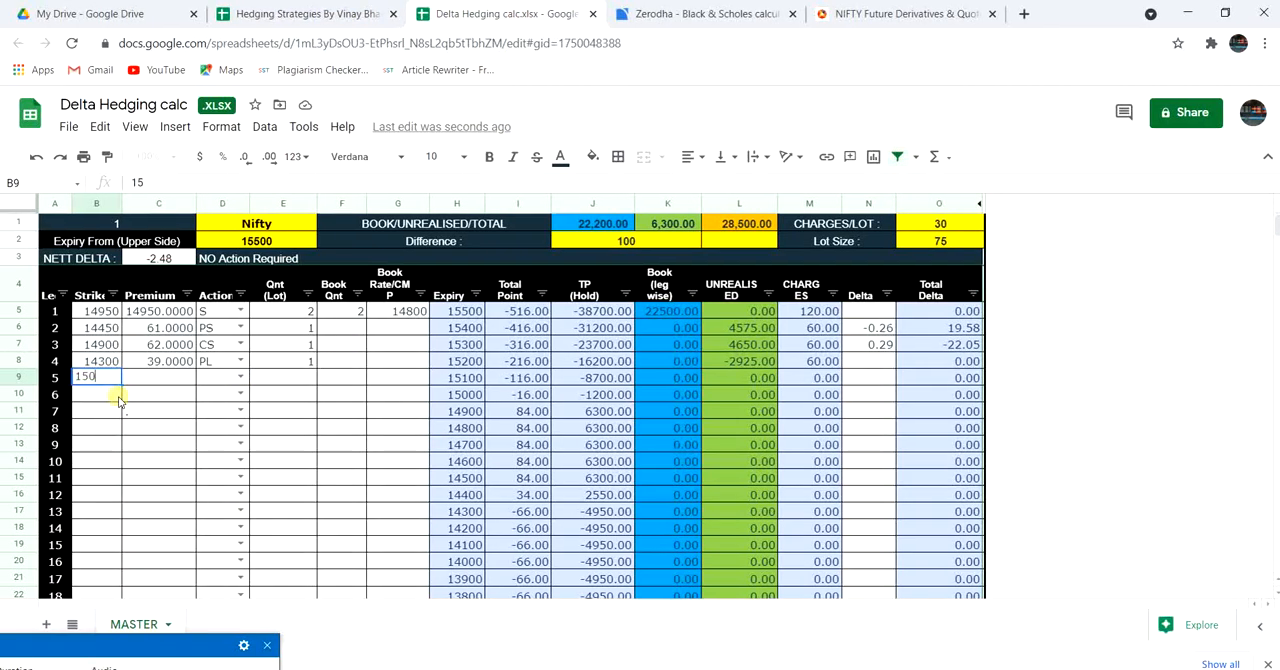
key("Tab")
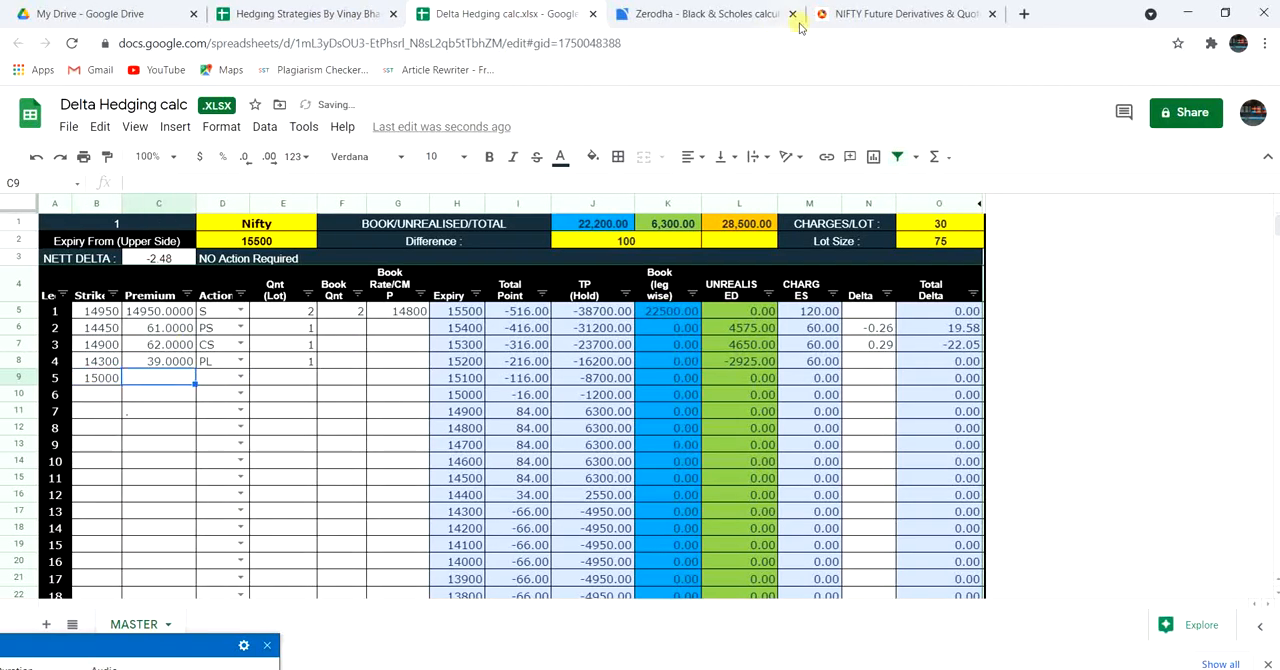
left_click(357, 19)
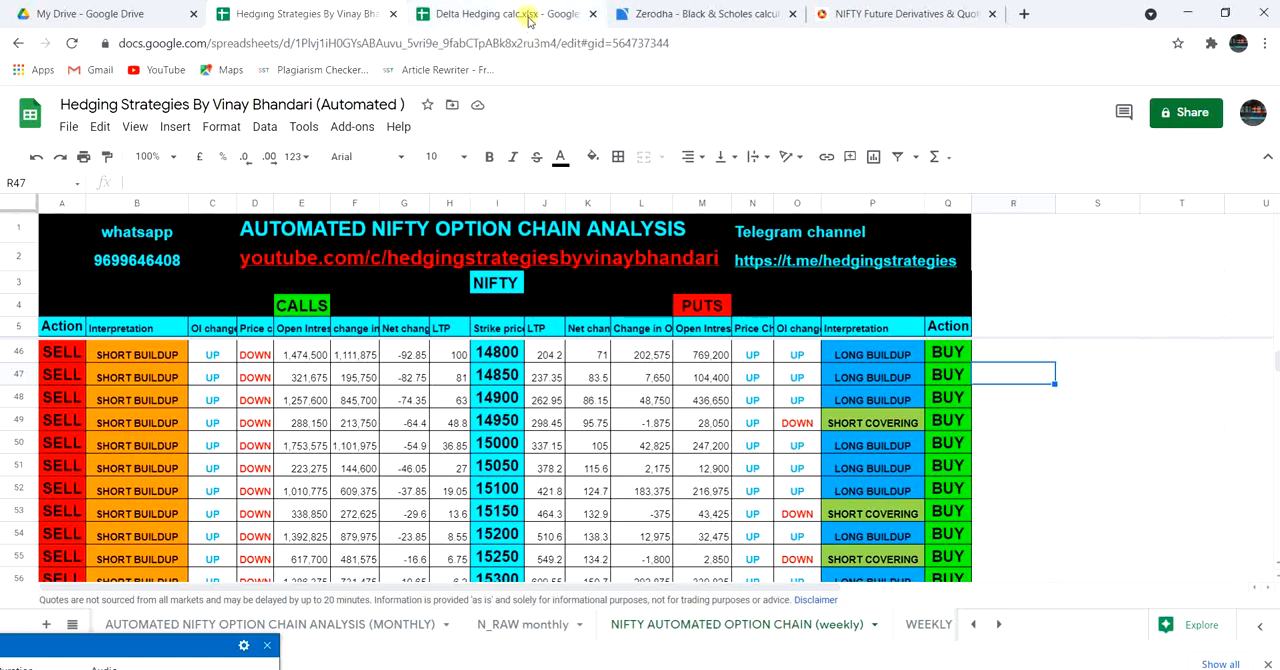
left_click(526, 16)
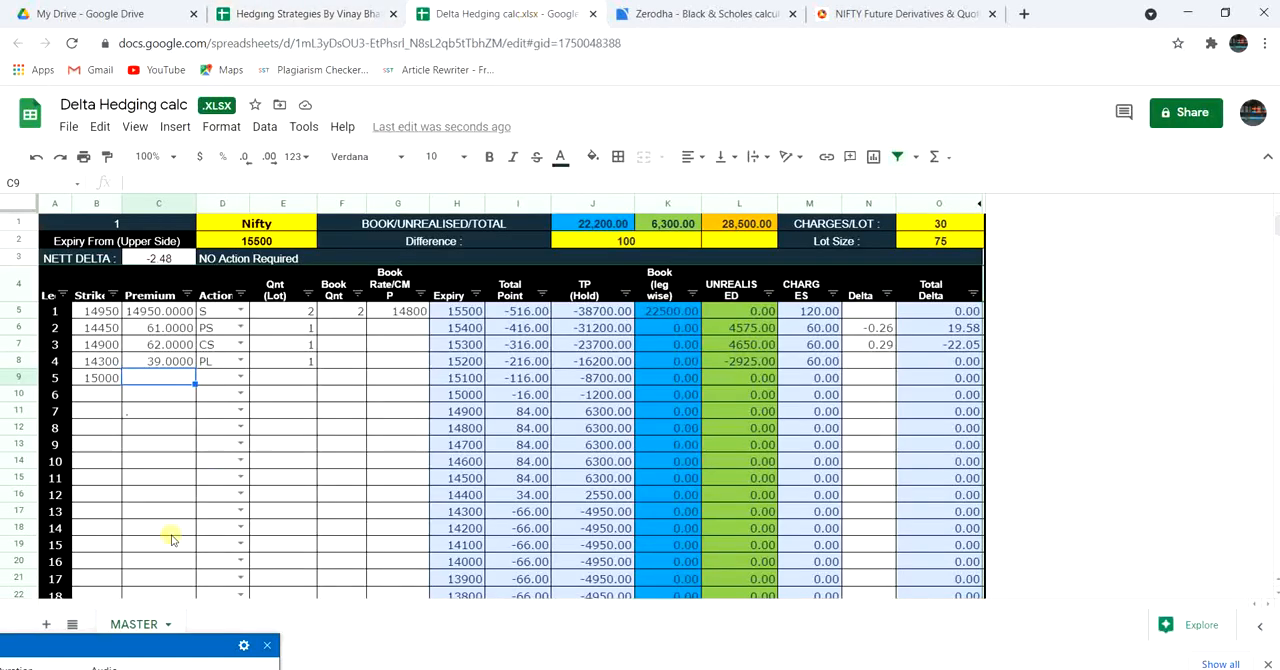
type("36")
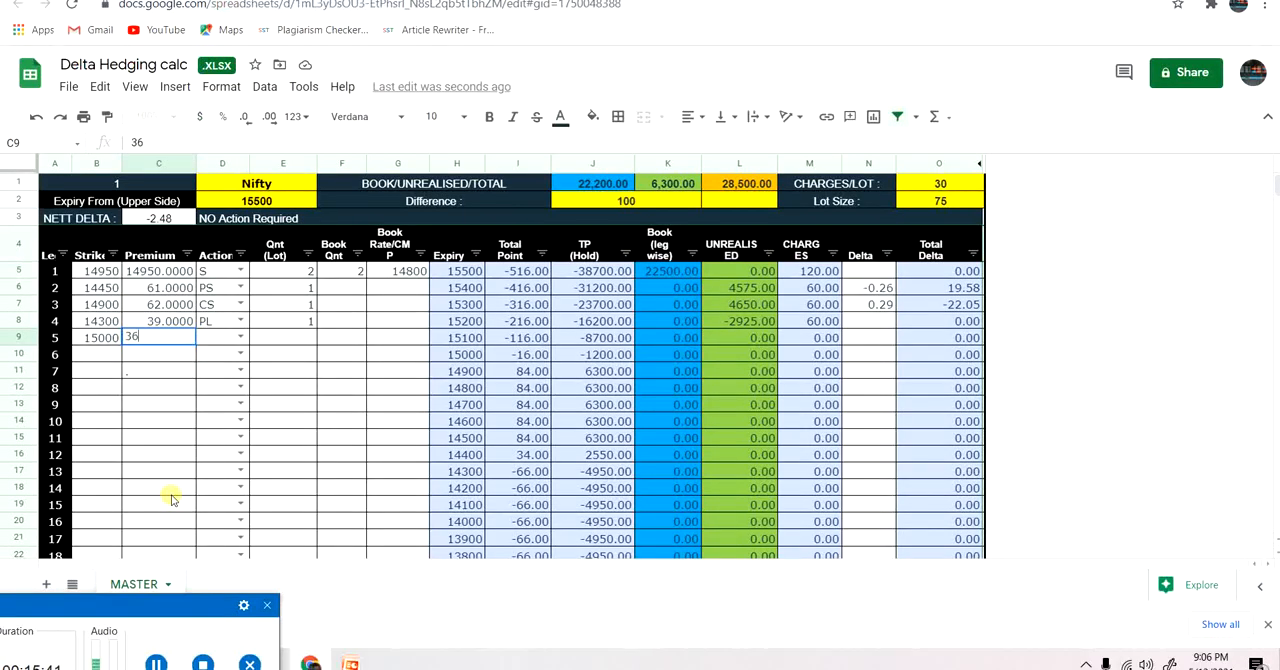
left_click(222, 341)
left_click(241, 340)
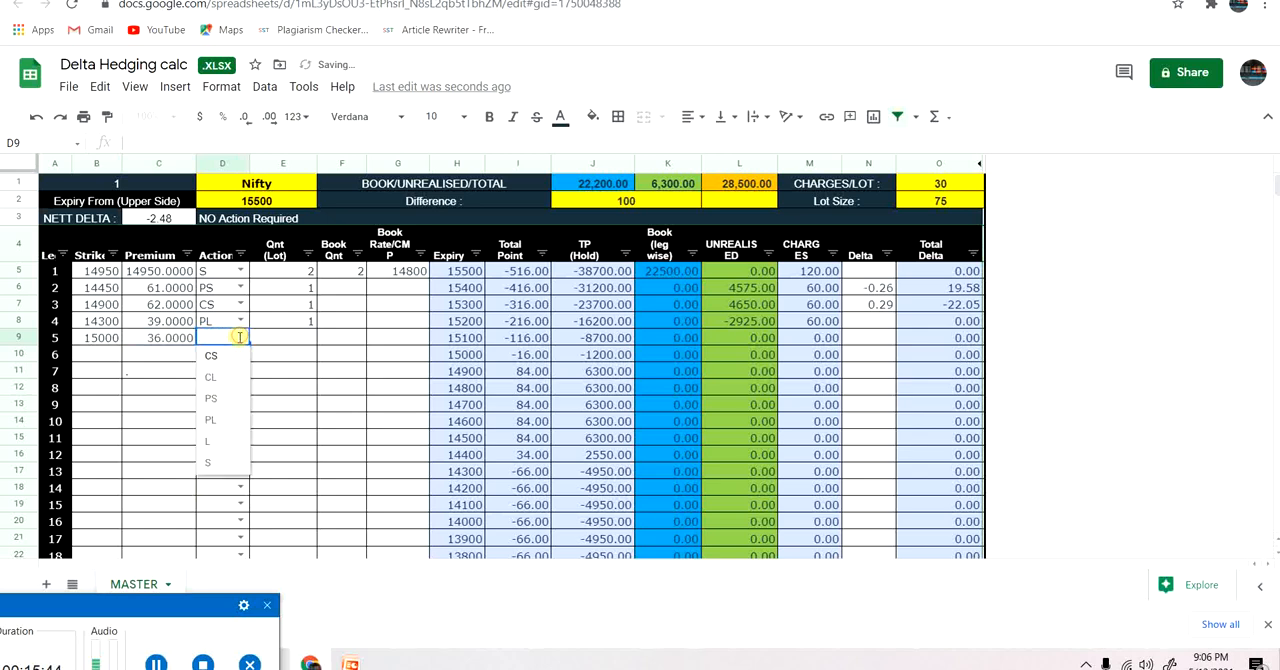
left_click(216, 378)
Set leg 5's quantity to 1 lot.
left_click(311, 341)
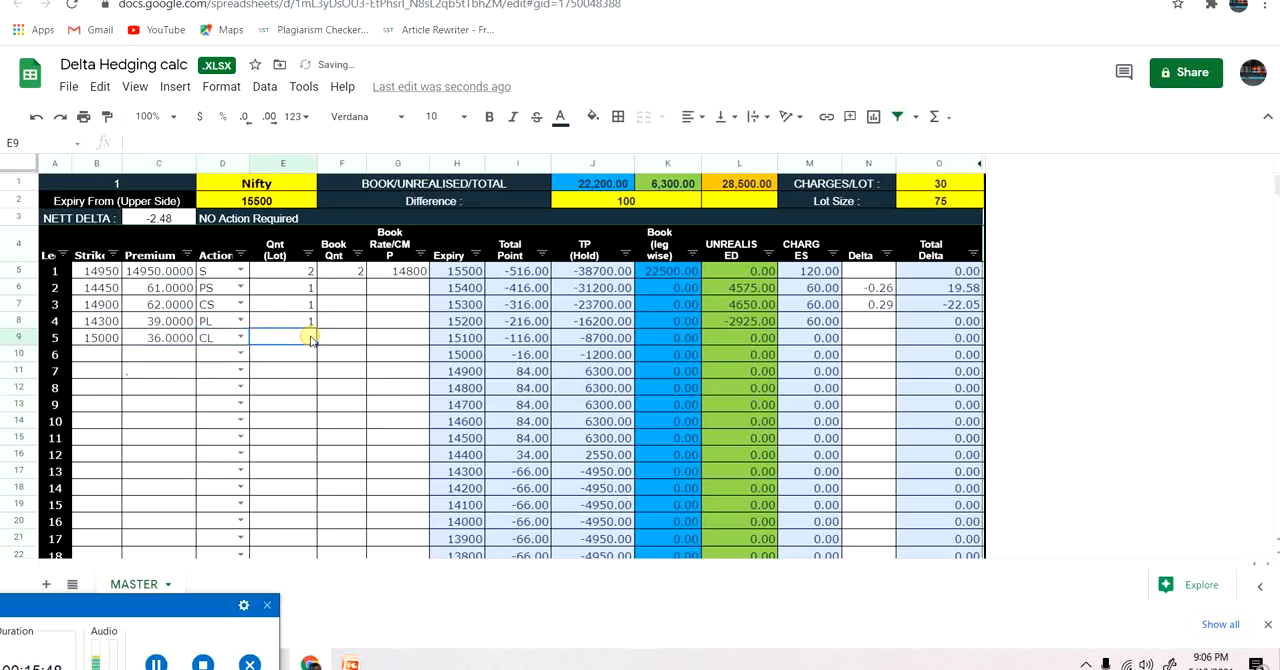
type("1")
left_click(337, 370)
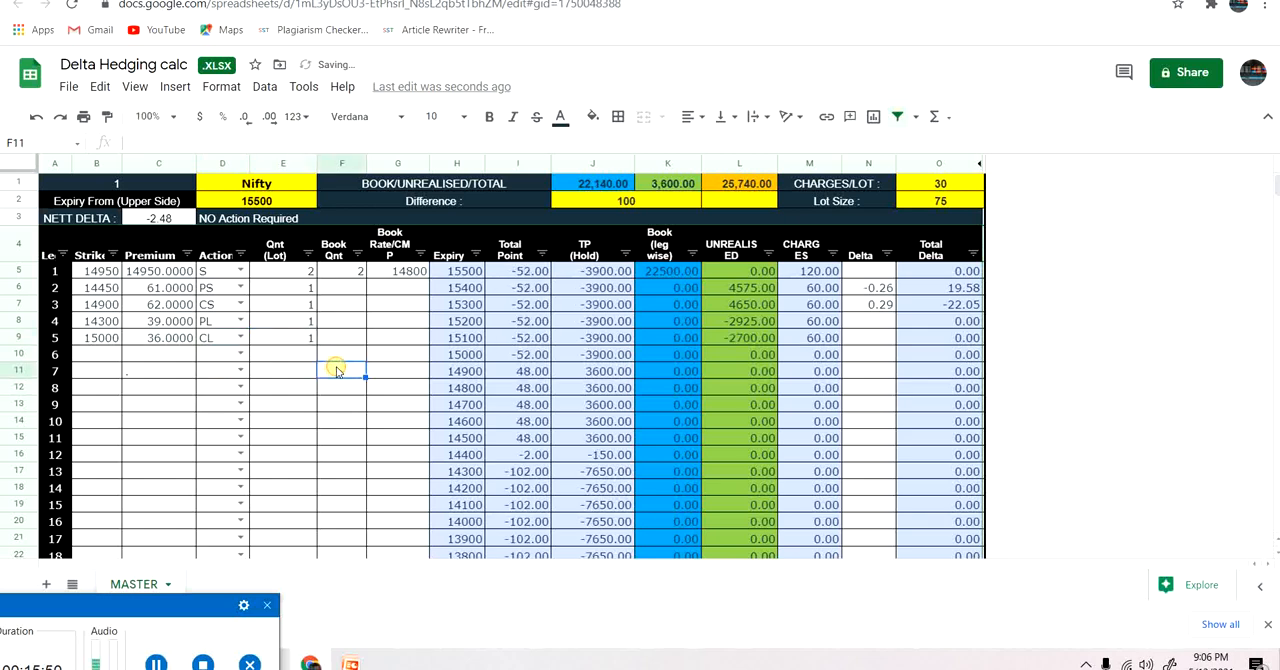
Check the 14300 put's implied volatility on the NSE option chain and calculate its delta in the Zerodha Black & Scholes calculator.
left_click(872, 322)
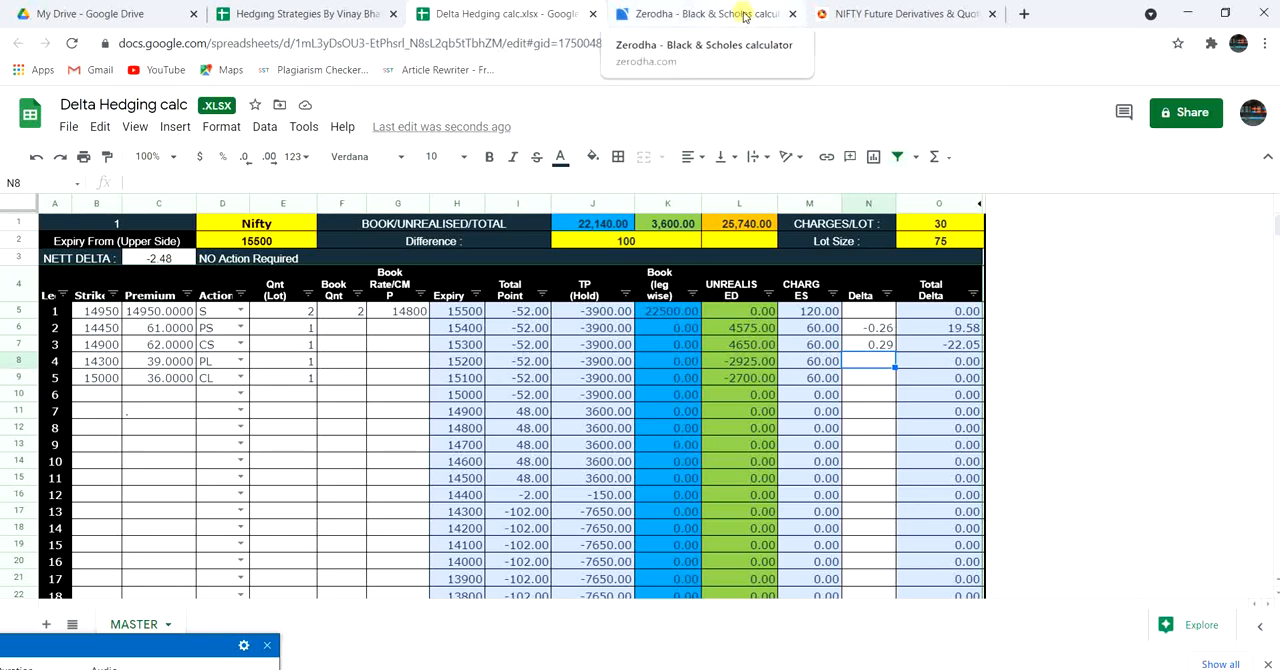
left_click(744, 16)
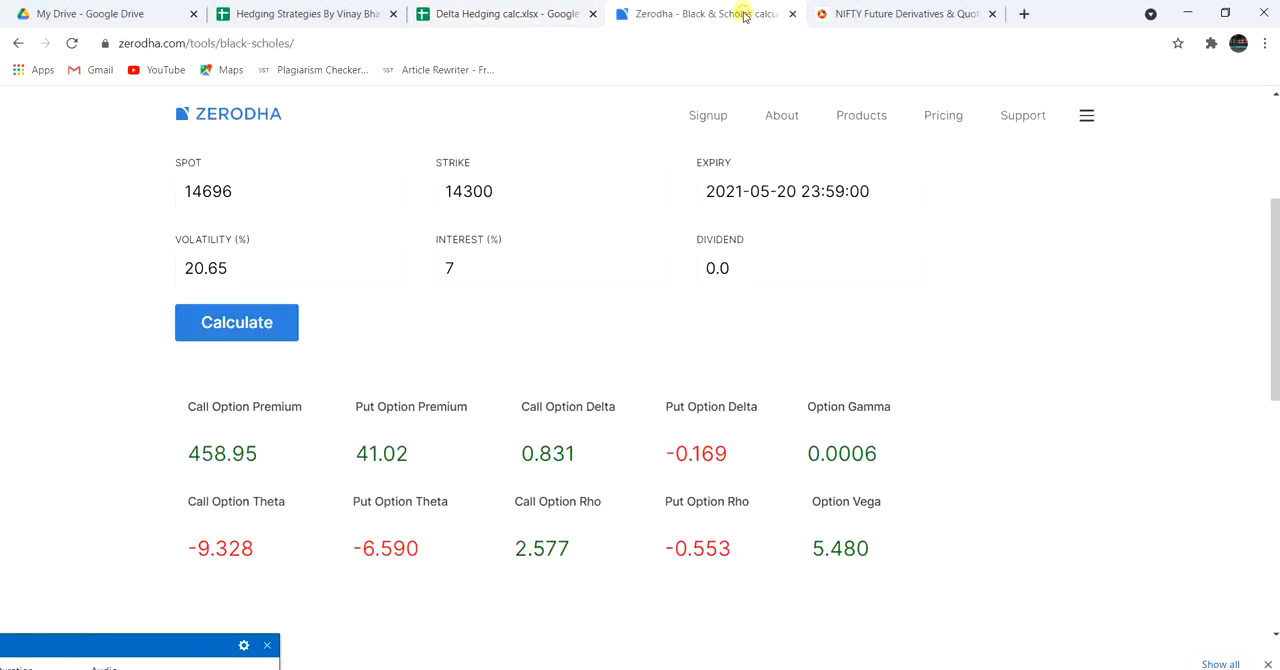
left_click(519, 199)
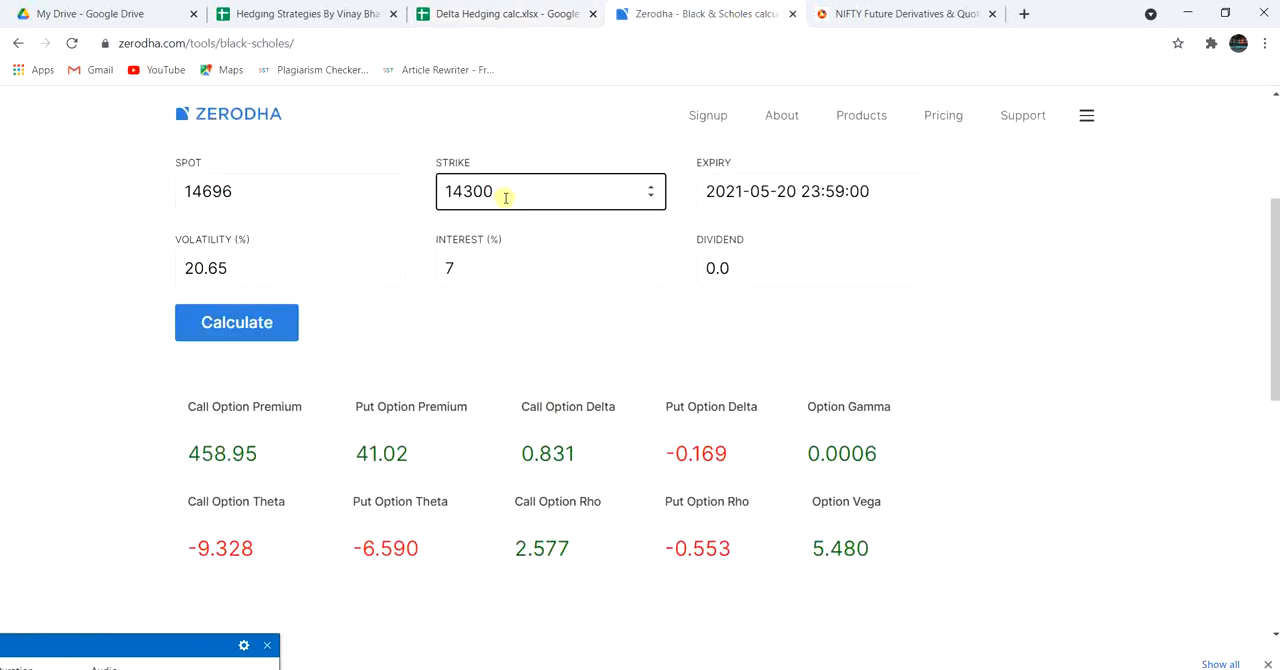
left_click(269, 268)
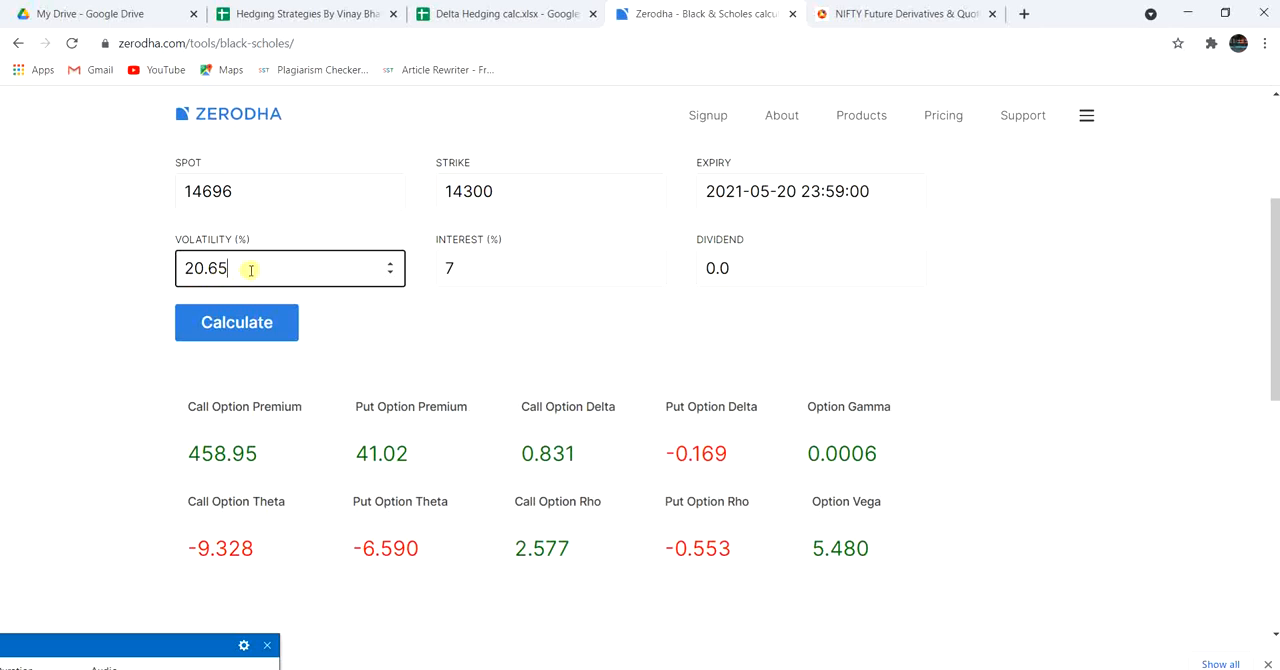
left_click(920, 13)
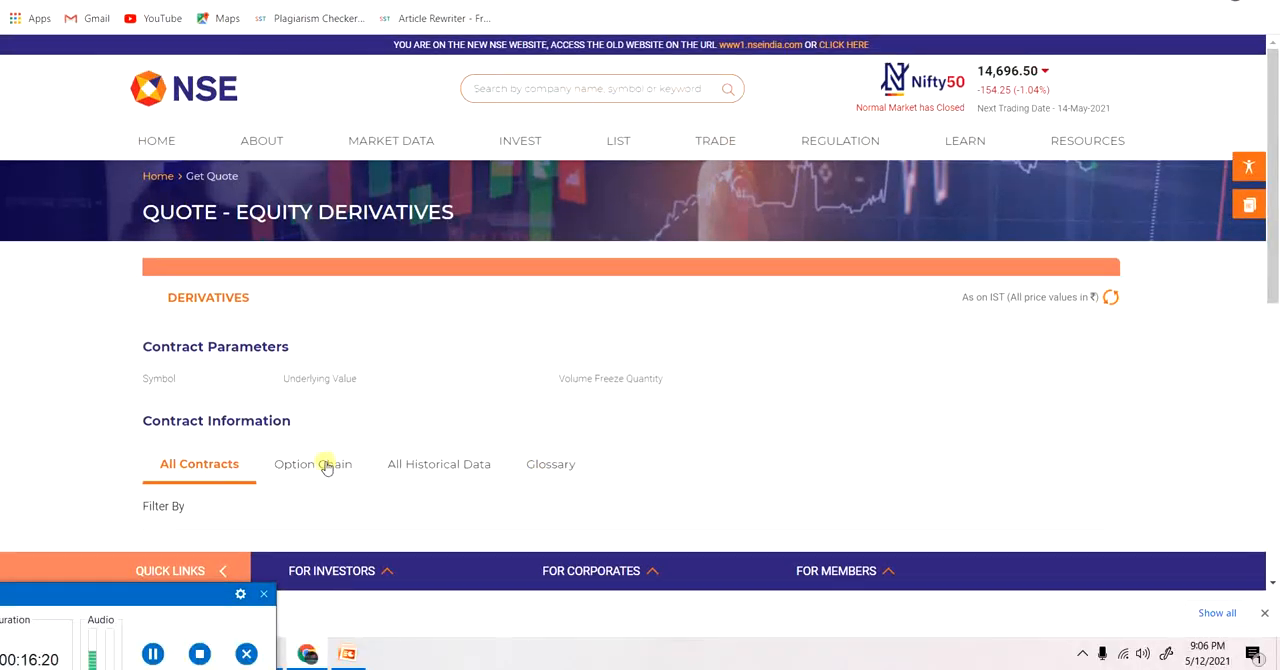
scroll(325, 467, "down", 5)
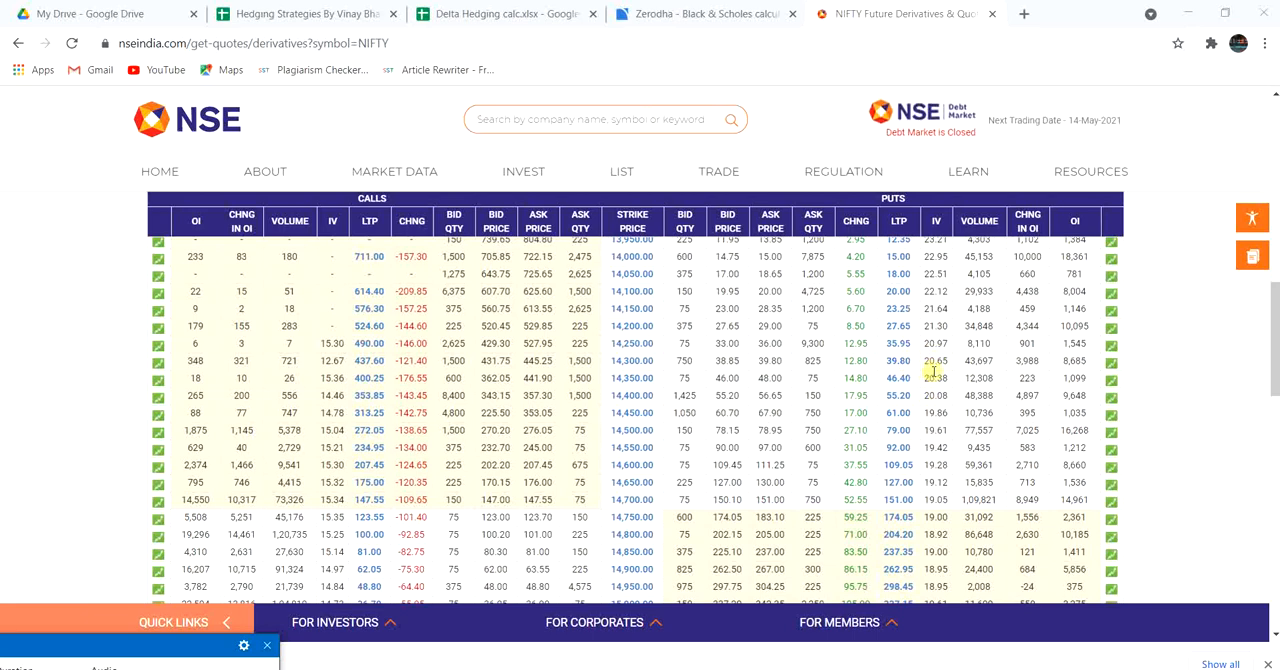
left_click(712, 14)
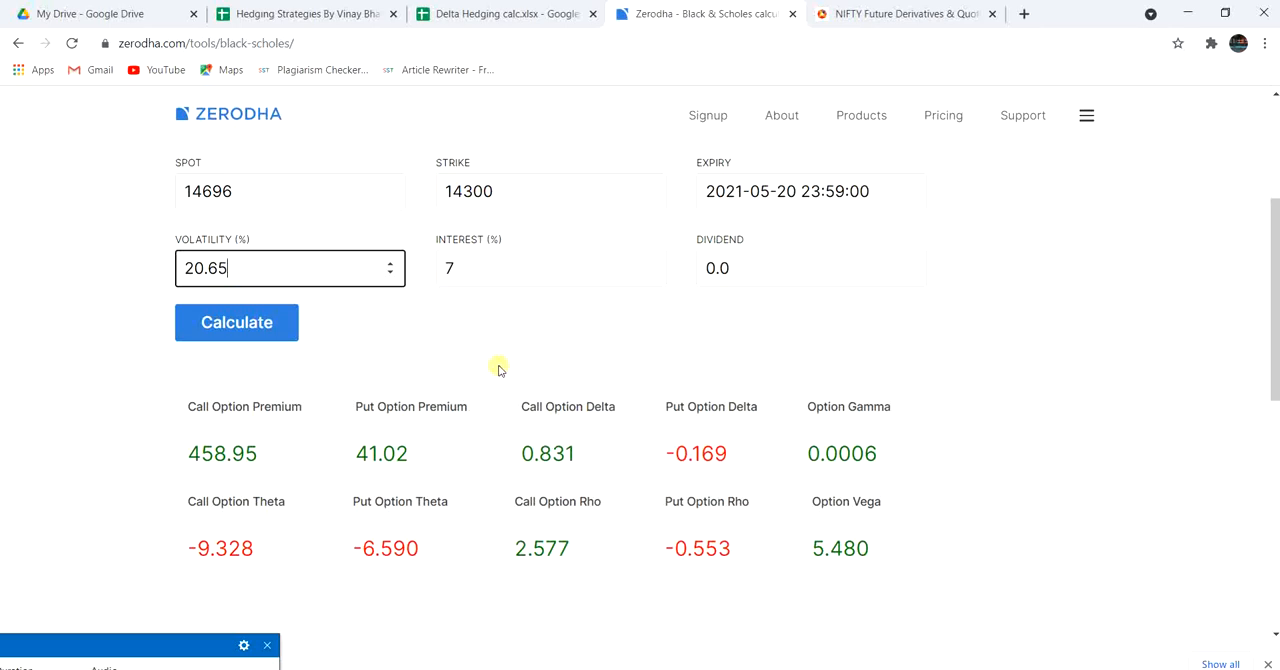
left_click(216, 331)
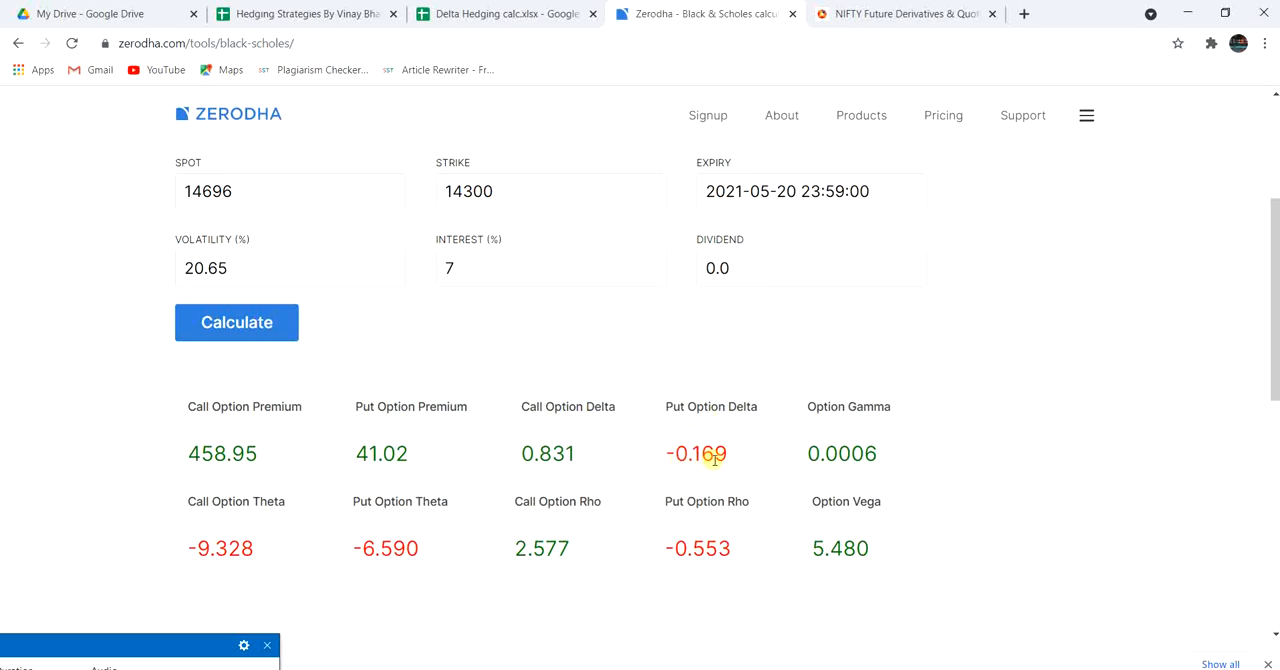
Return to the Delta Hedging calc sheet and set leg 4's delta to -0.169.
left_click(512, 13)
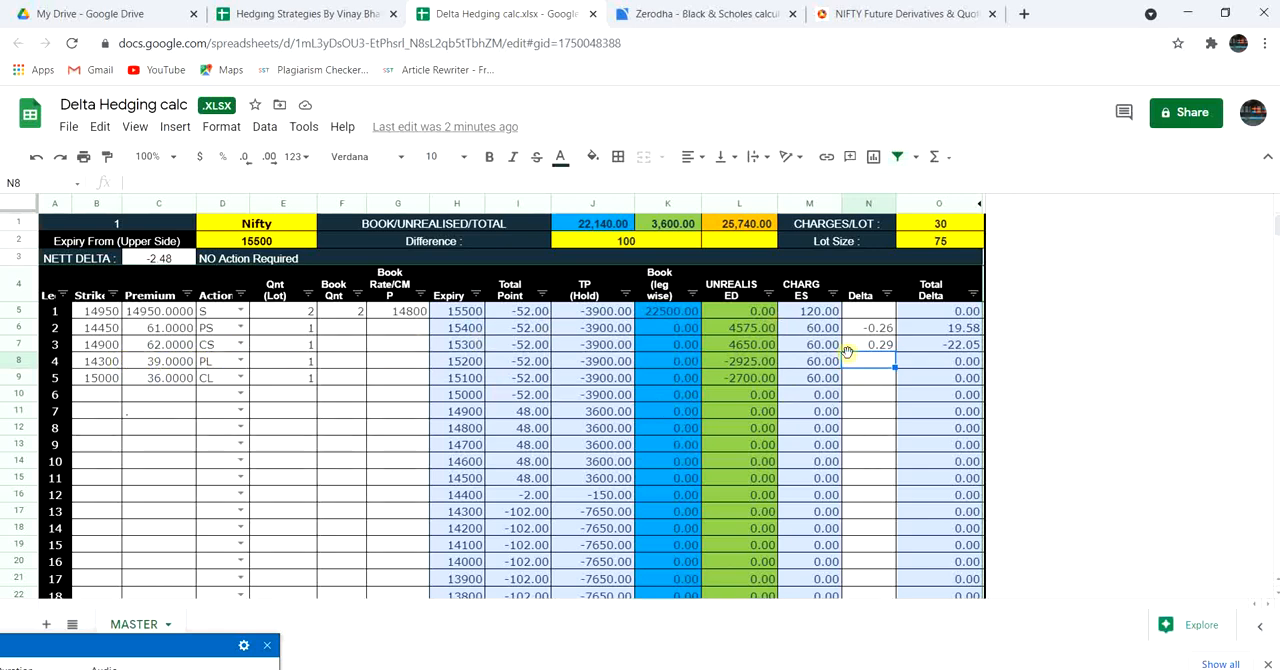
type("-0.169")
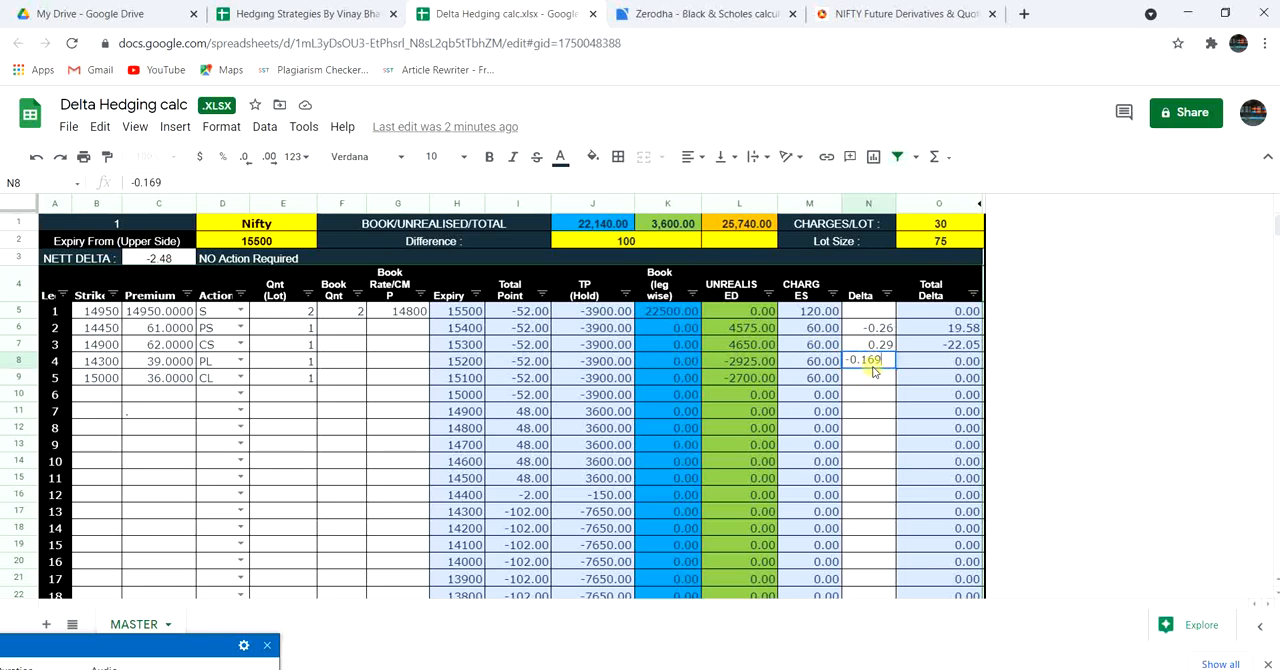
key("Return")
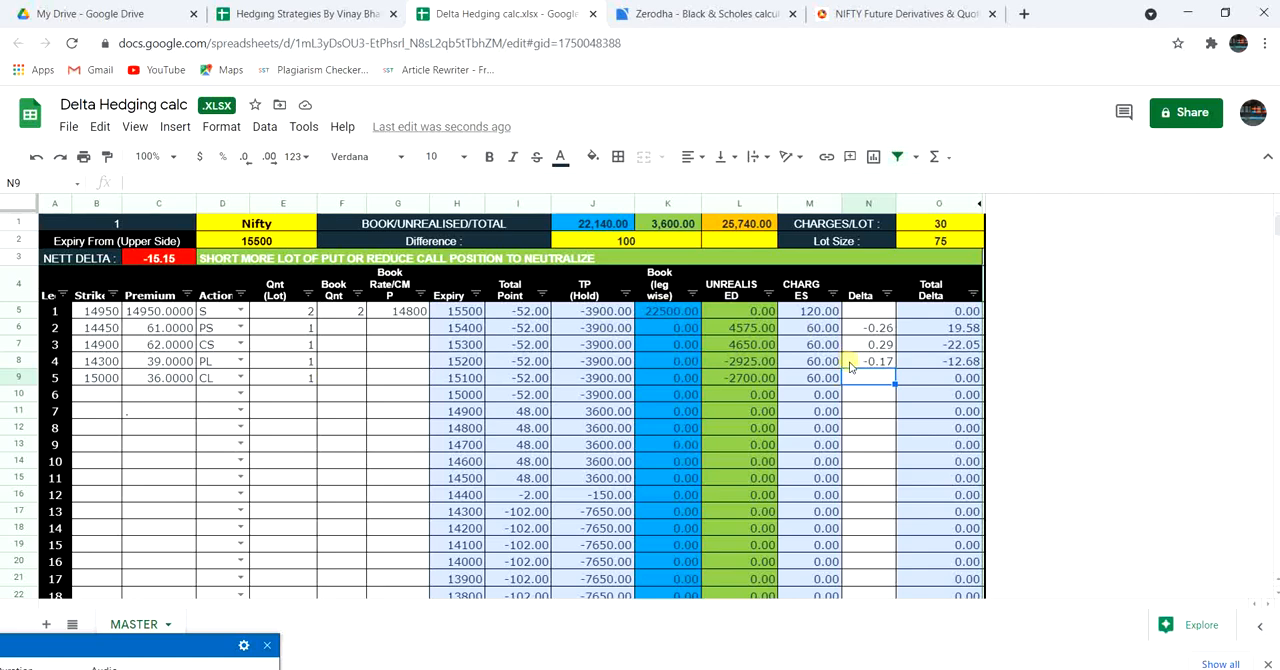
Look up the 15000 call's implied volatility on the NSE option chain and set the Zerodha Black & Scholes calculator's strike to 15000.
left_click(897, 14)
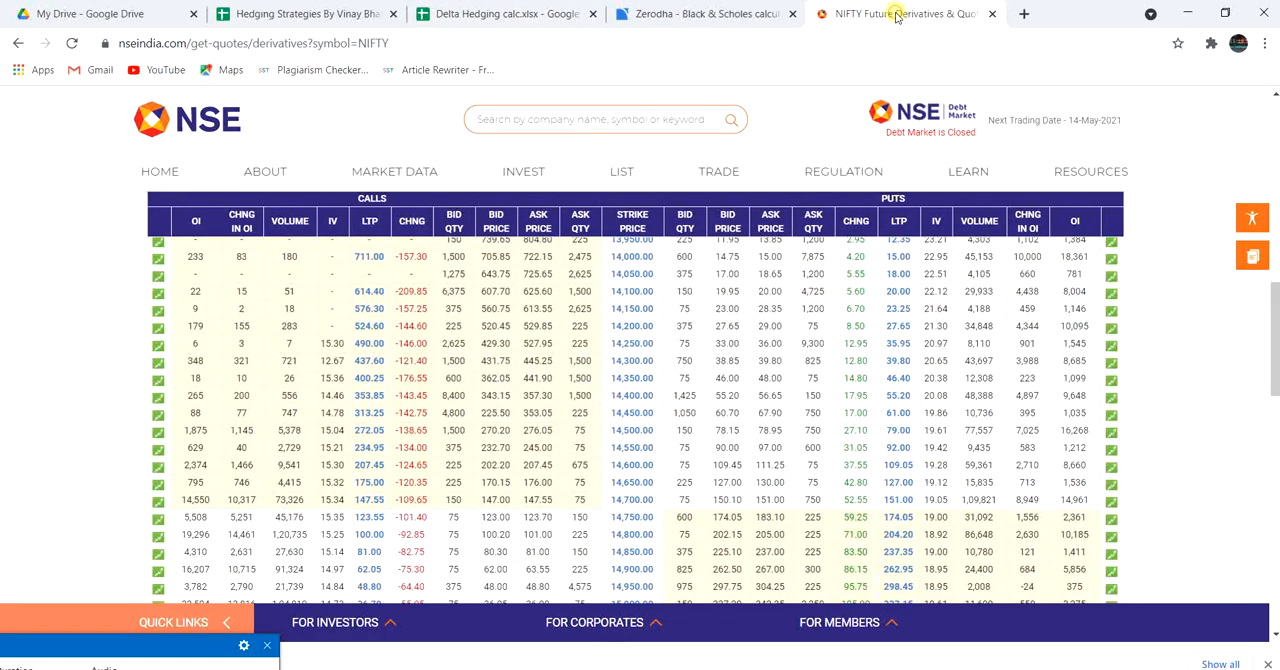
left_click_drag(1273, 342, 1268, 378)
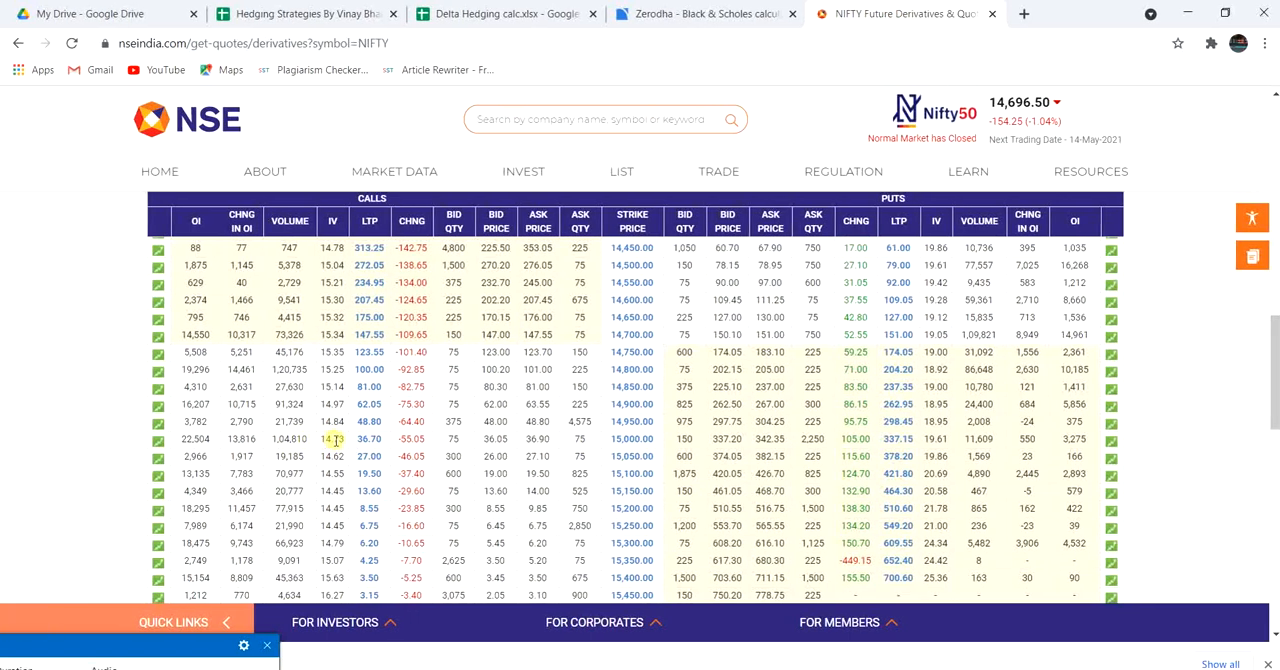
left_click(665, 13)
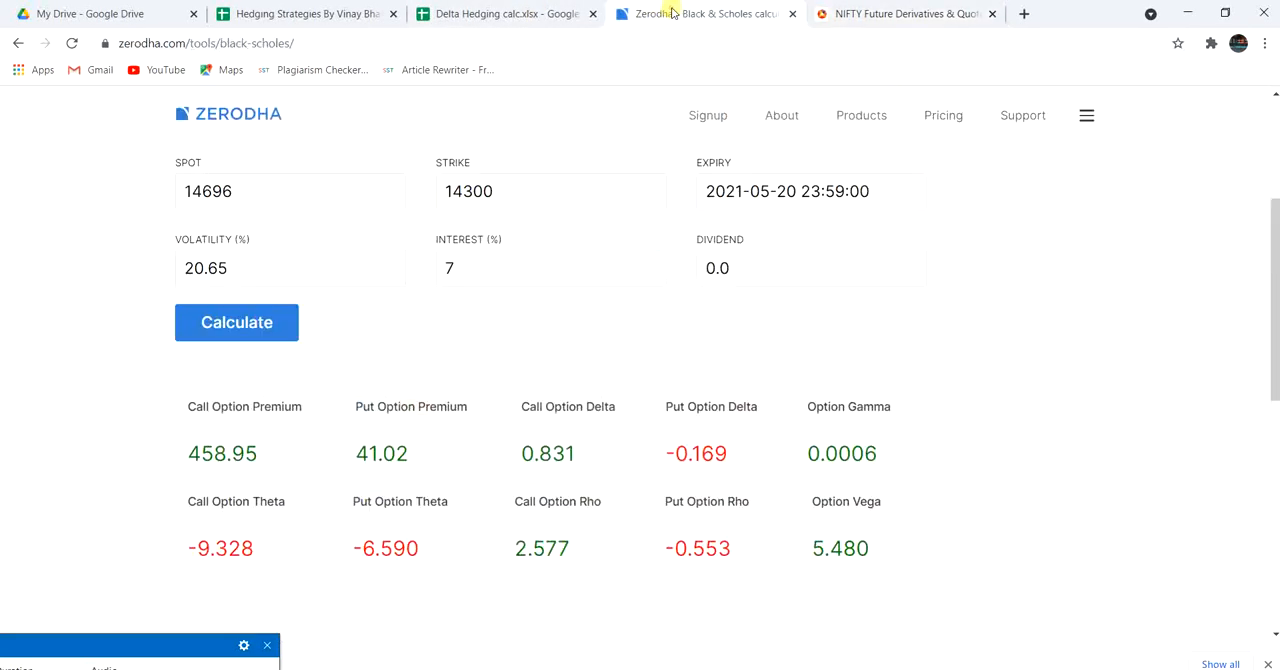
left_click(566, 189)
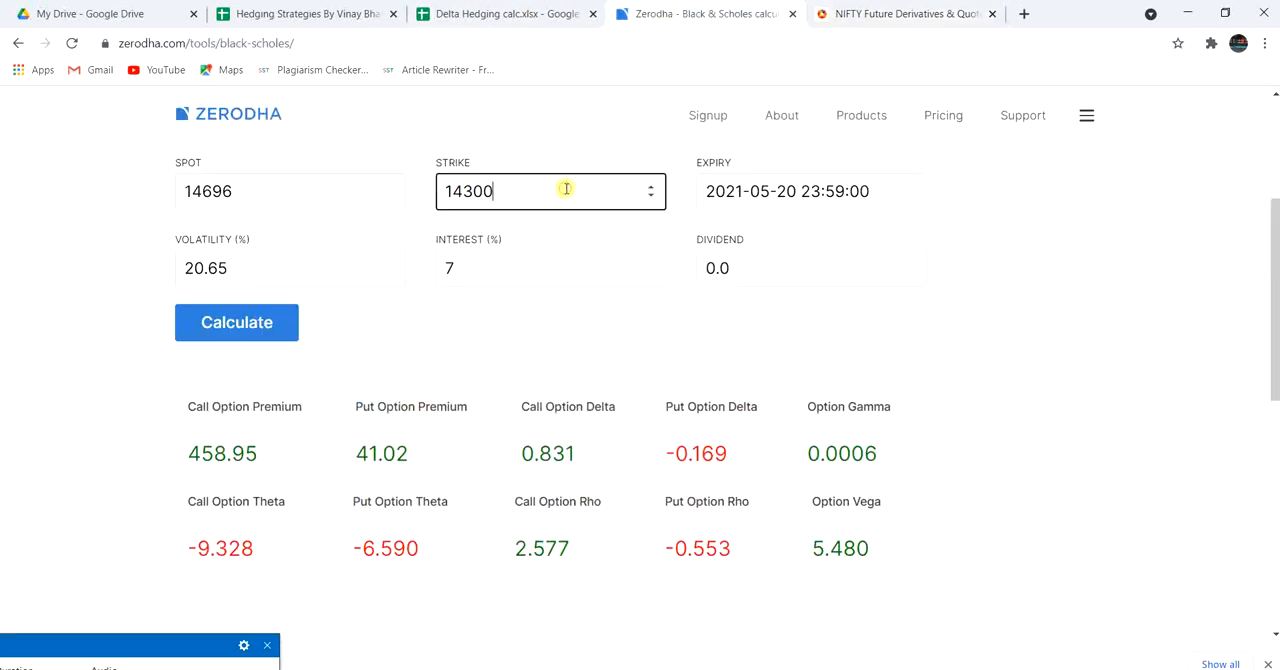
key("BackSpace")
type("15000")
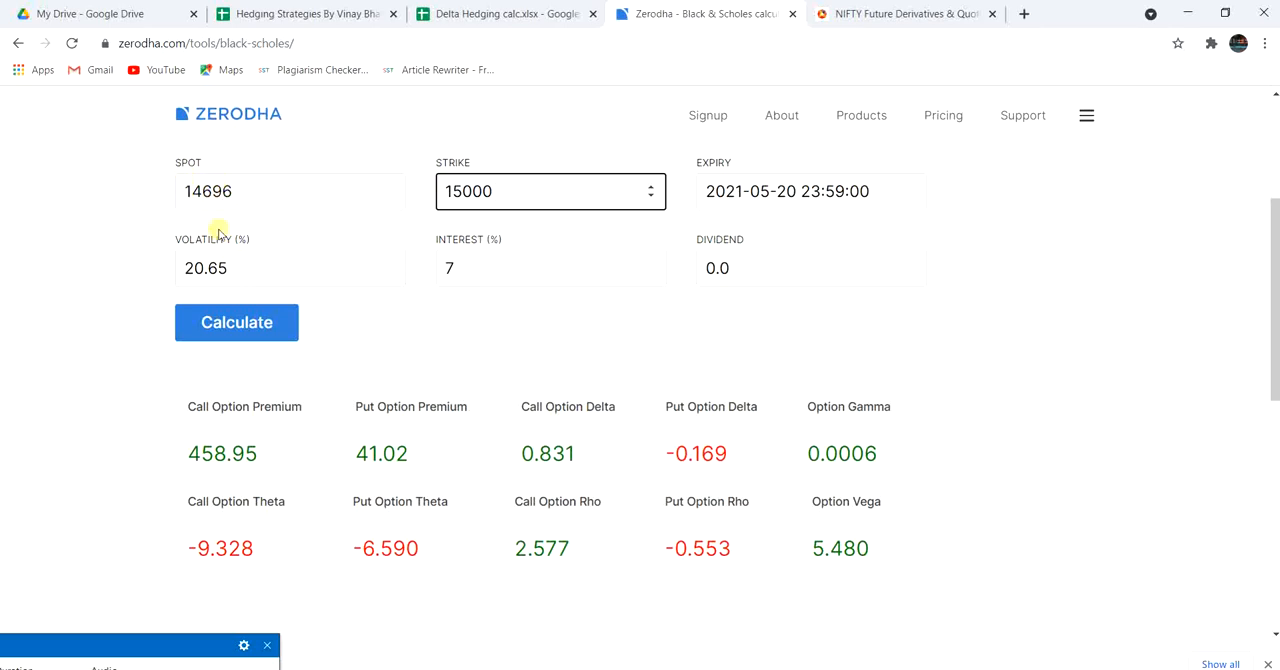
Recheck the 15000 call's implied volatility, set the calculator's volatility to 14.73 and calculate the option delta.
left_click(237, 265)
key("BackSpace")
key("BackSpace")
key("BackSpace")
key("BackSpace")
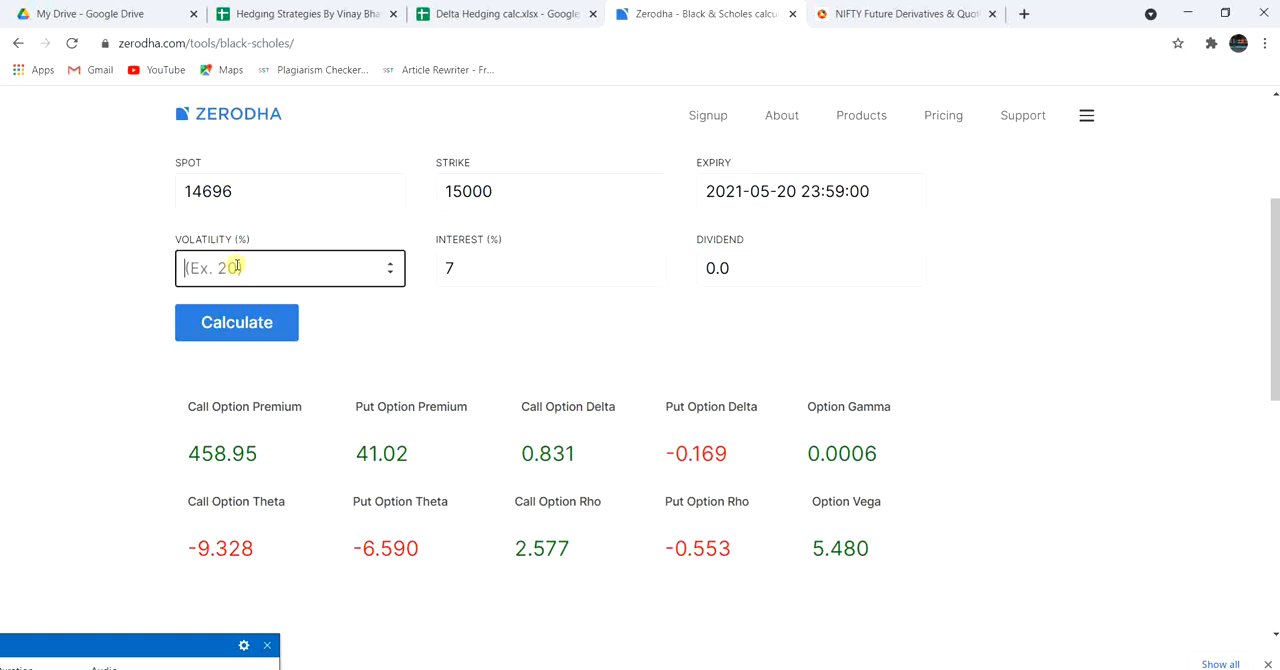
left_click(845, 13)
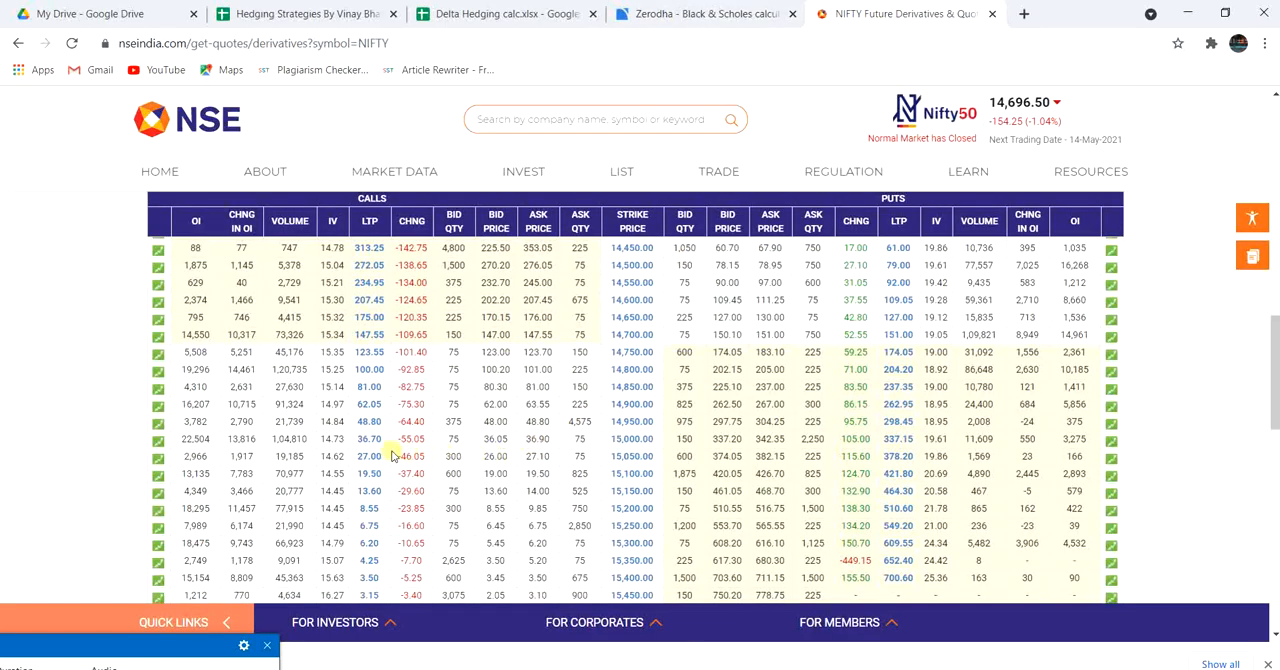
left_click(533, 17)
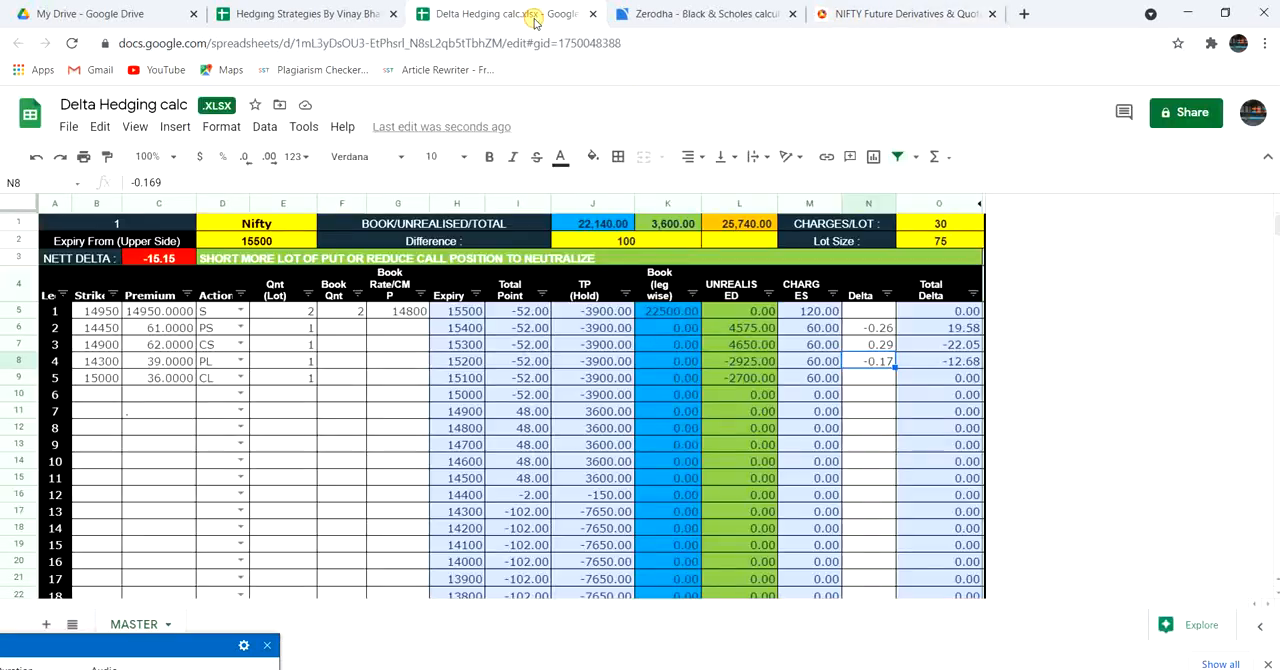
left_click(720, 13)
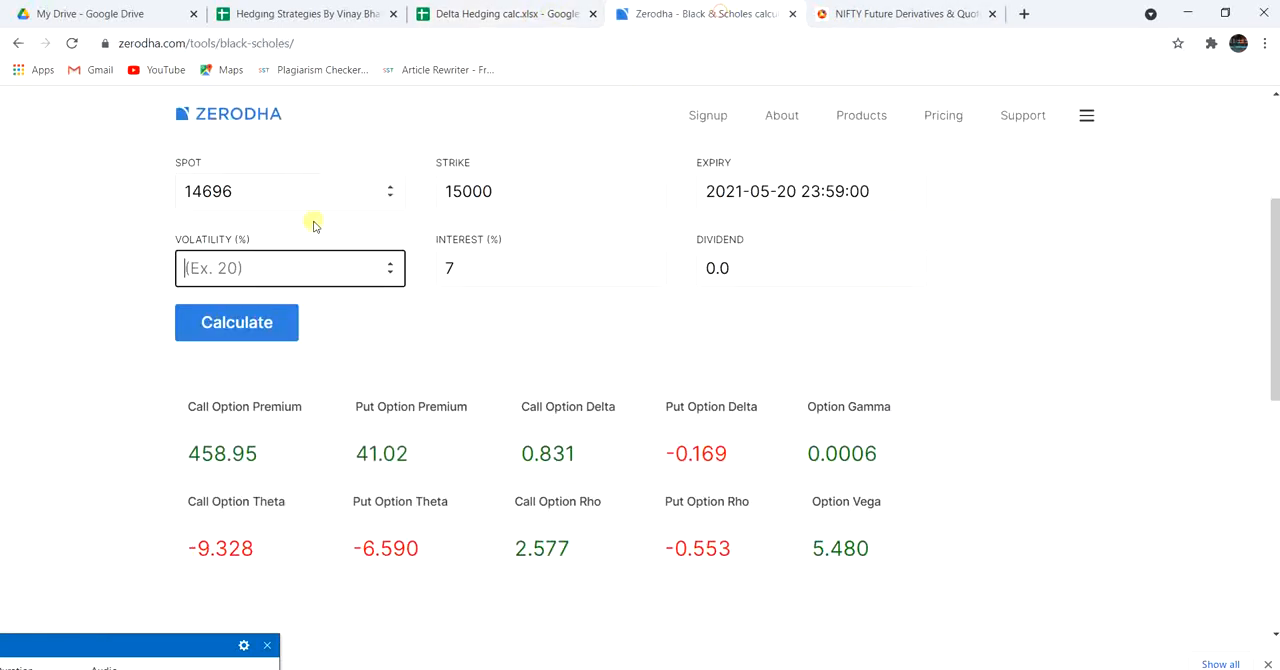
type("14.73")
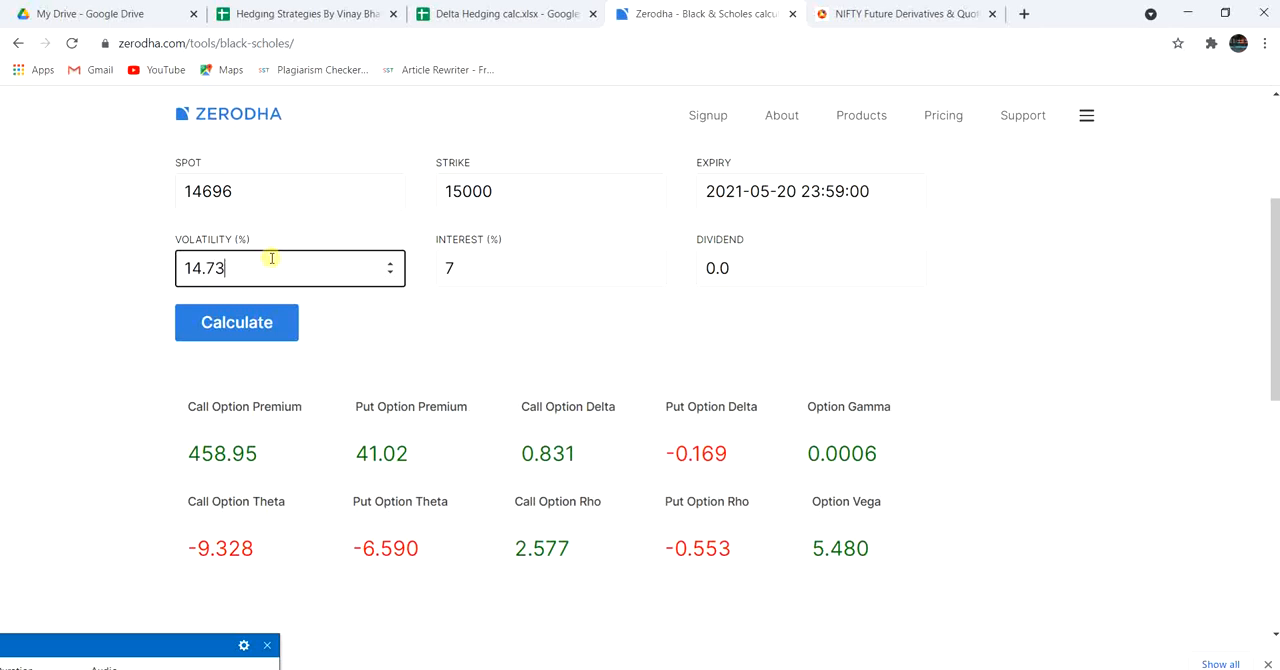
left_click(562, 295)
left_click(244, 328)
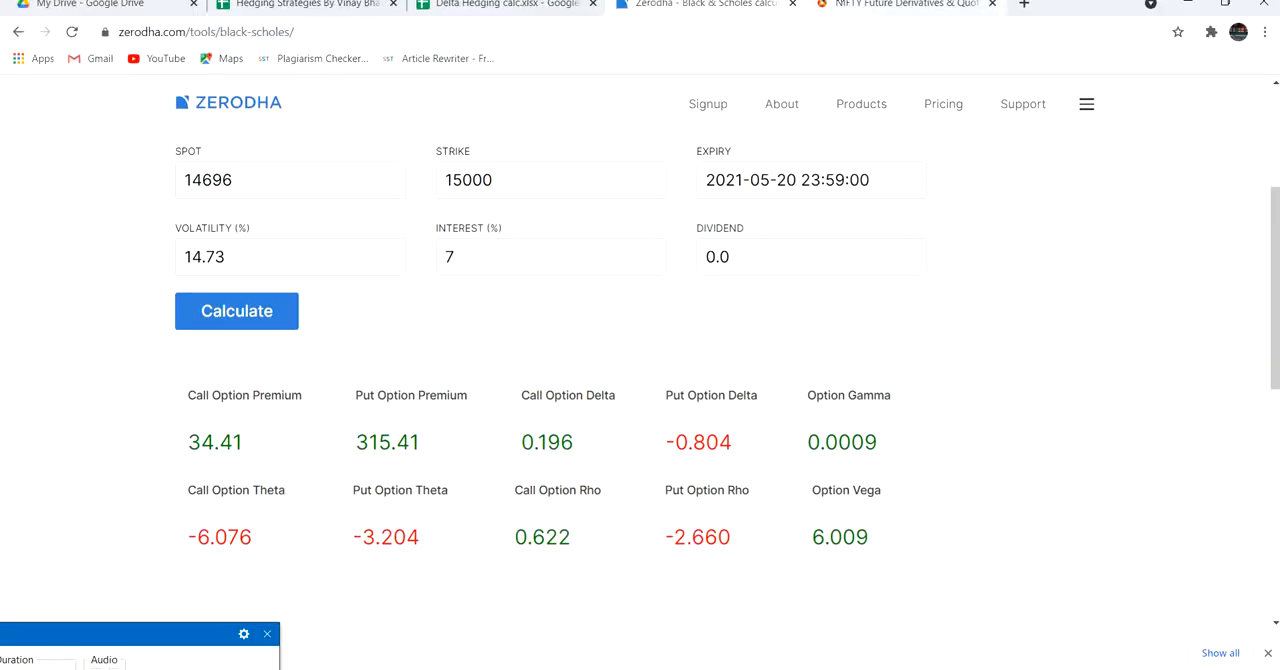
Return to the Delta Hedging calc sheet and set leg 5's delta to 0.196.
left_click(514, 14)
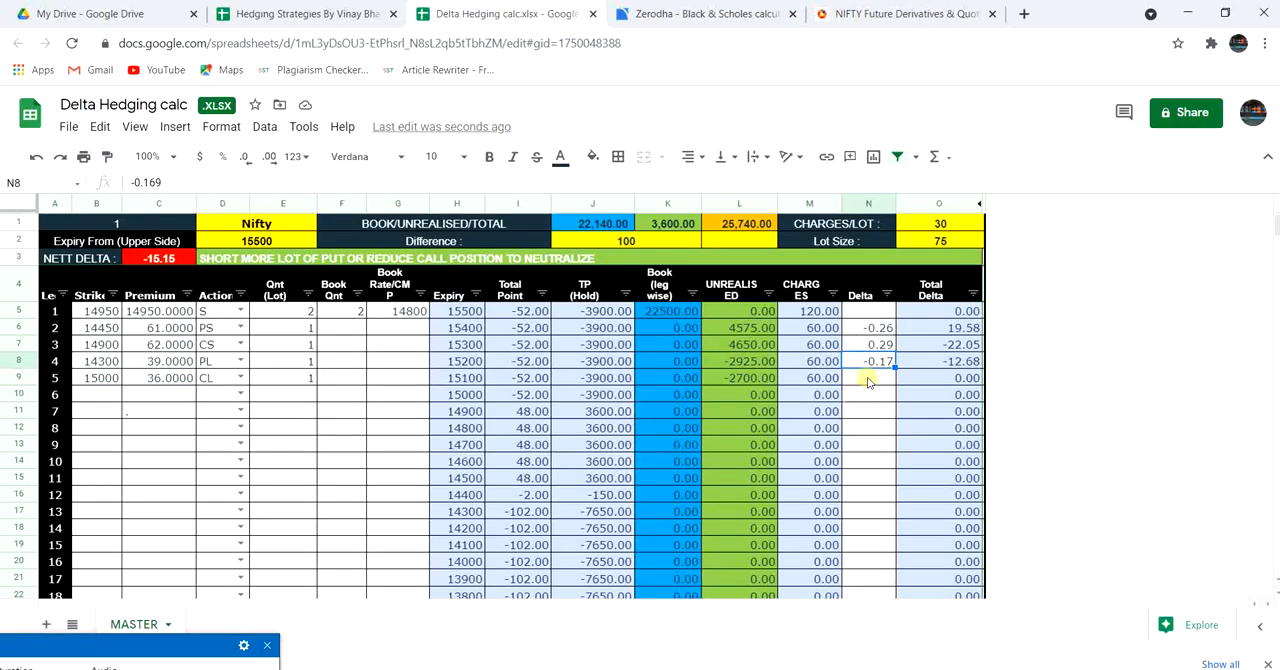
left_click(868, 379)
type("0.")
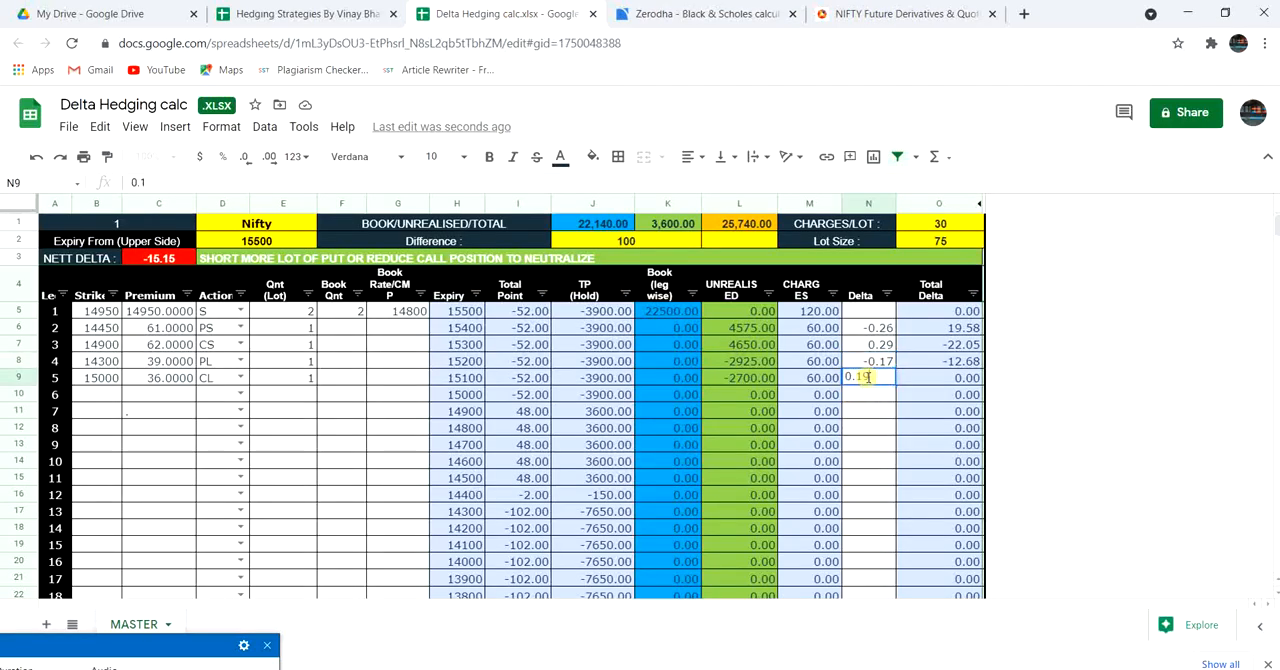
type("196")
left_click(985, 398)
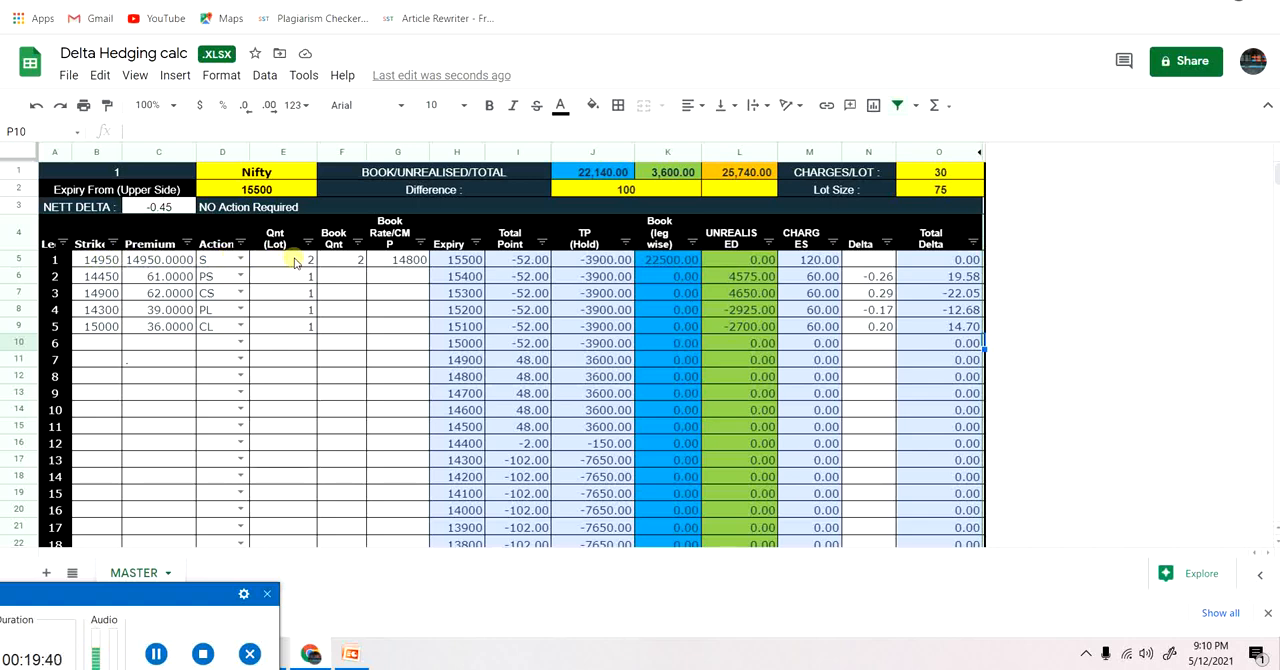
Set leg 1's booked quantity to 1 lot.
left_click(345, 263)
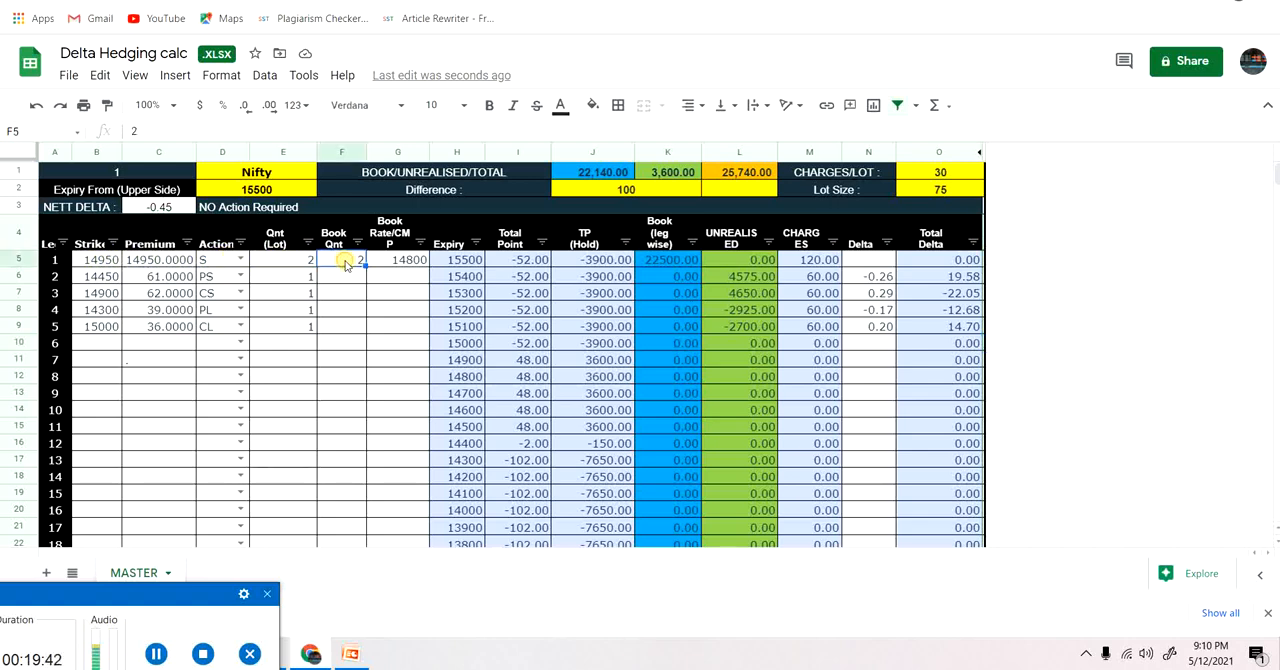
left_click(340, 343)
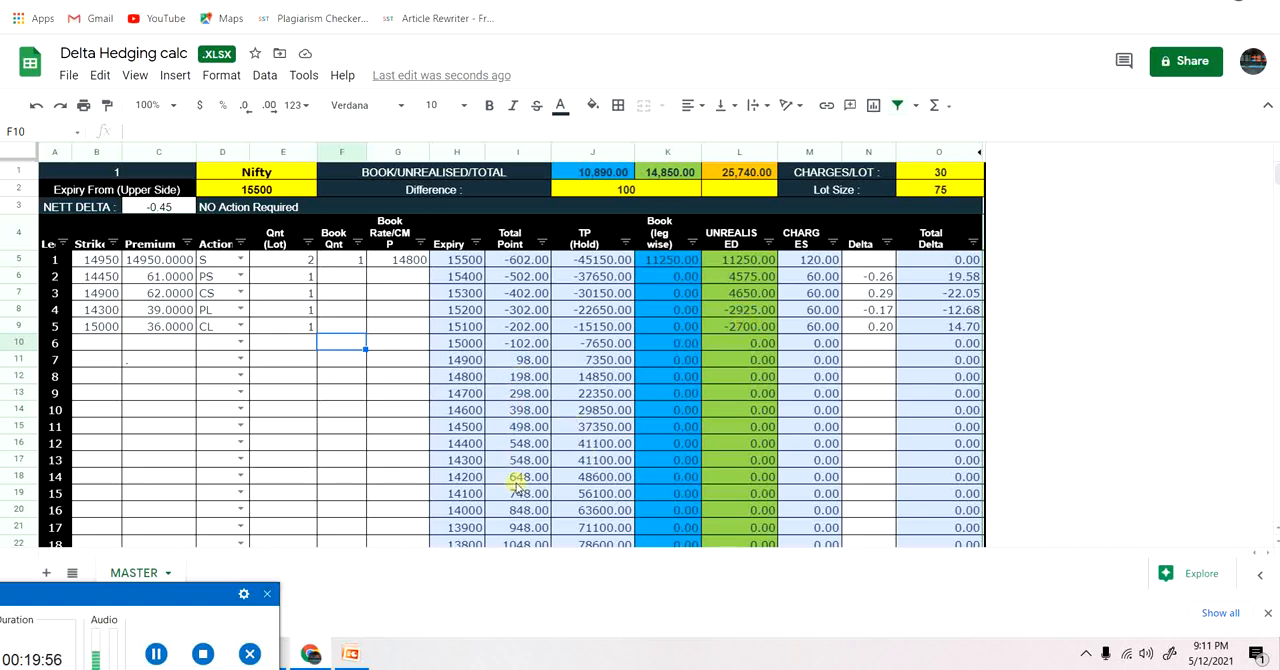
Examine the total points and TP for each expiry level down to 12700 with one futures lot booked.
left_click(360, 493)
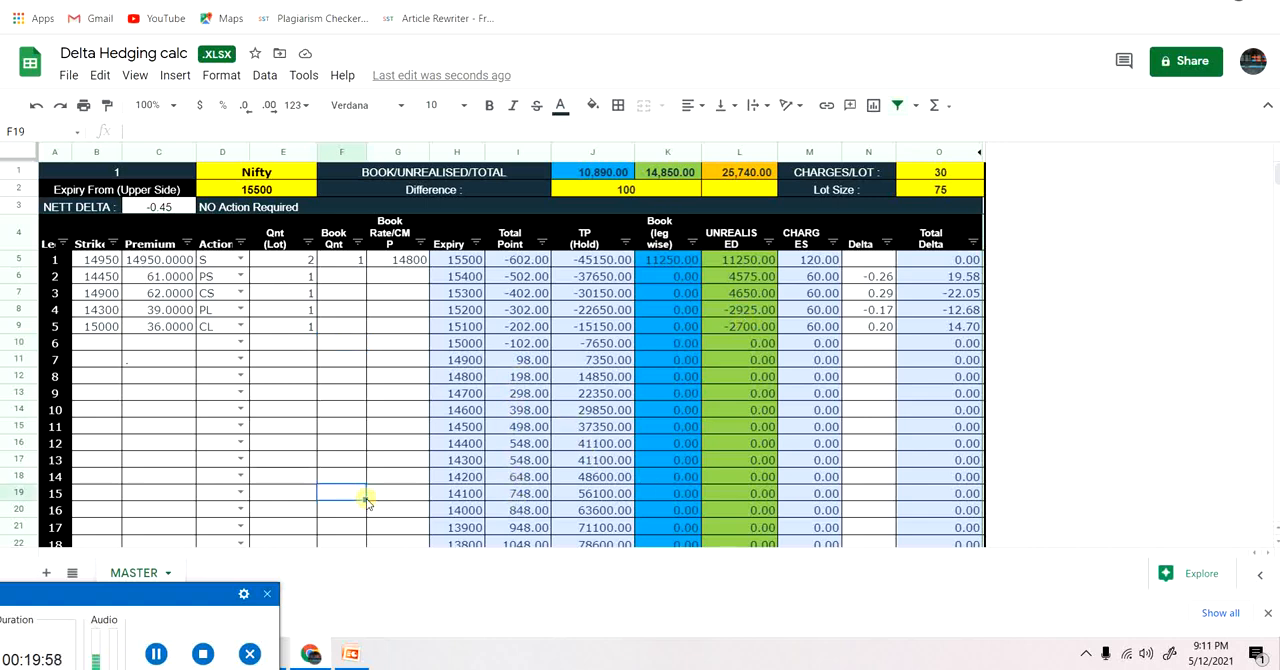
key("Down")
key("Down")
key("Down")
key("Down")
key("Down")
key("Down")
key("Down")
key("Down")
key("Down")
key("Down")
key("Down")
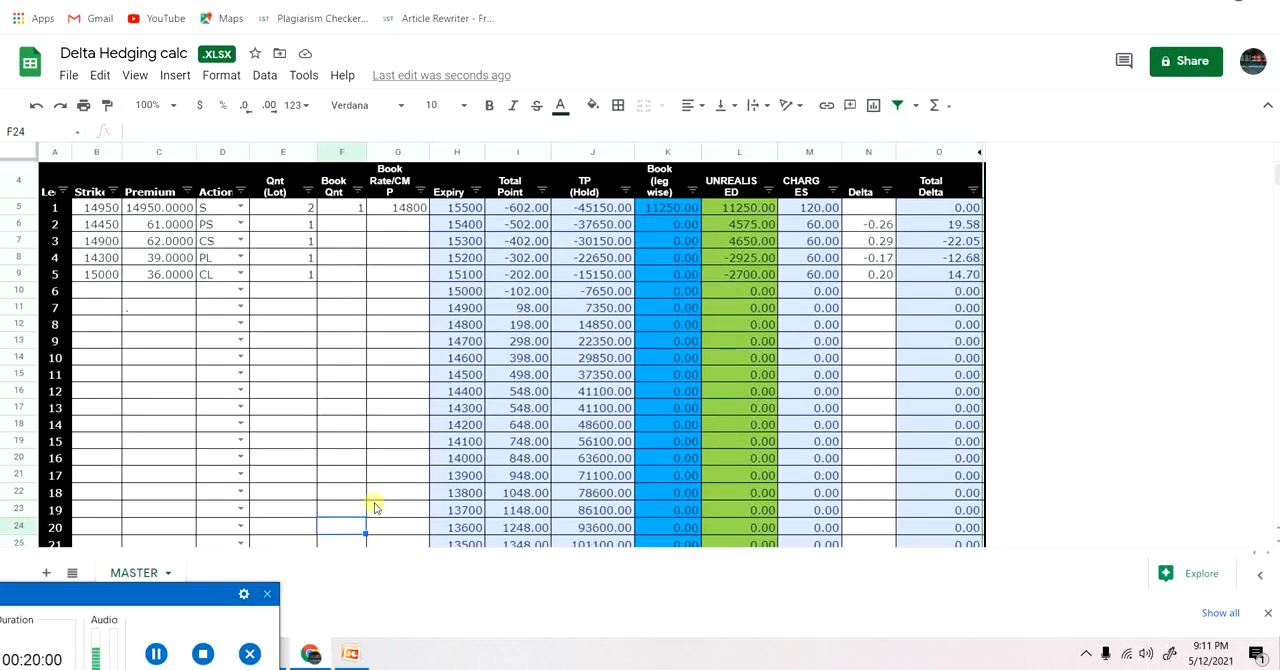
key("Down")
key("Down")
key("Down")
key("Down")
key("Down")
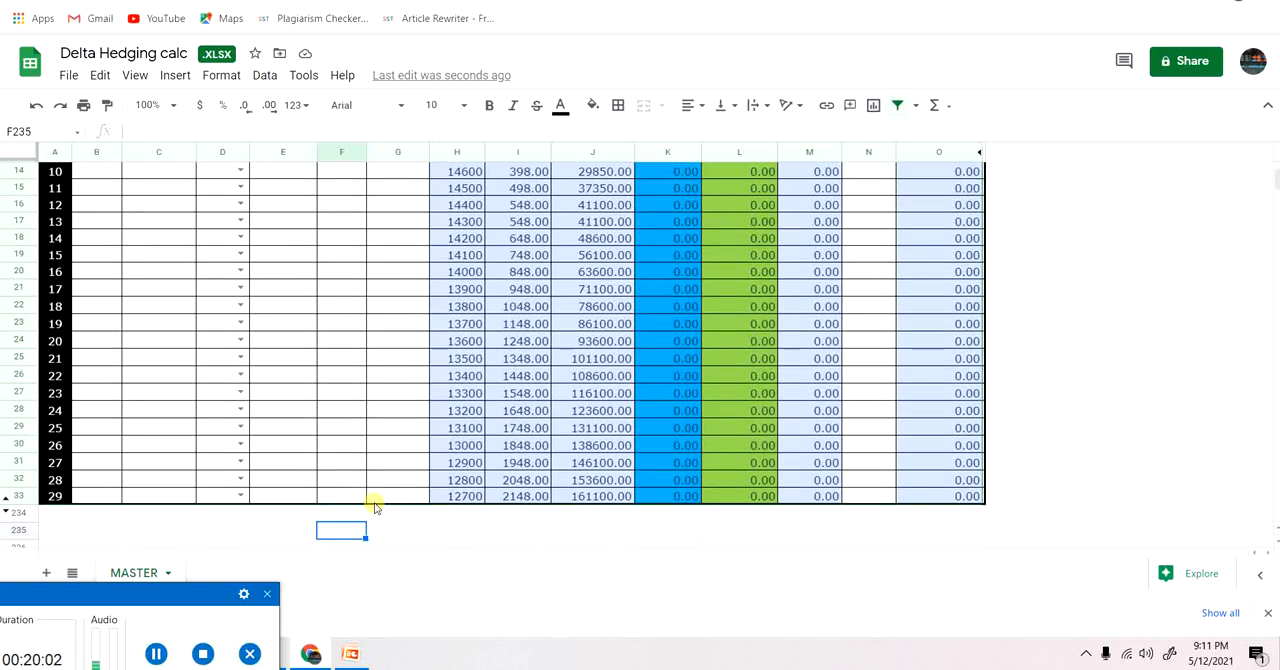
key("Up")
key("Up")
key("Up")
key("Up")
key("Up")
key("Up")
key("Up")
key("Up")
key("Up")
key("Up")
key("Up")
key("Up")
key("Up")
key("Up")
key("Up")
key("Up")
key("Up")
key("Up")
key("Up")
key("Up")
key("Up")
key("Up")
key("Up")
key("Up")
key("Up")
key("Up")
key("Up")
key("Up")
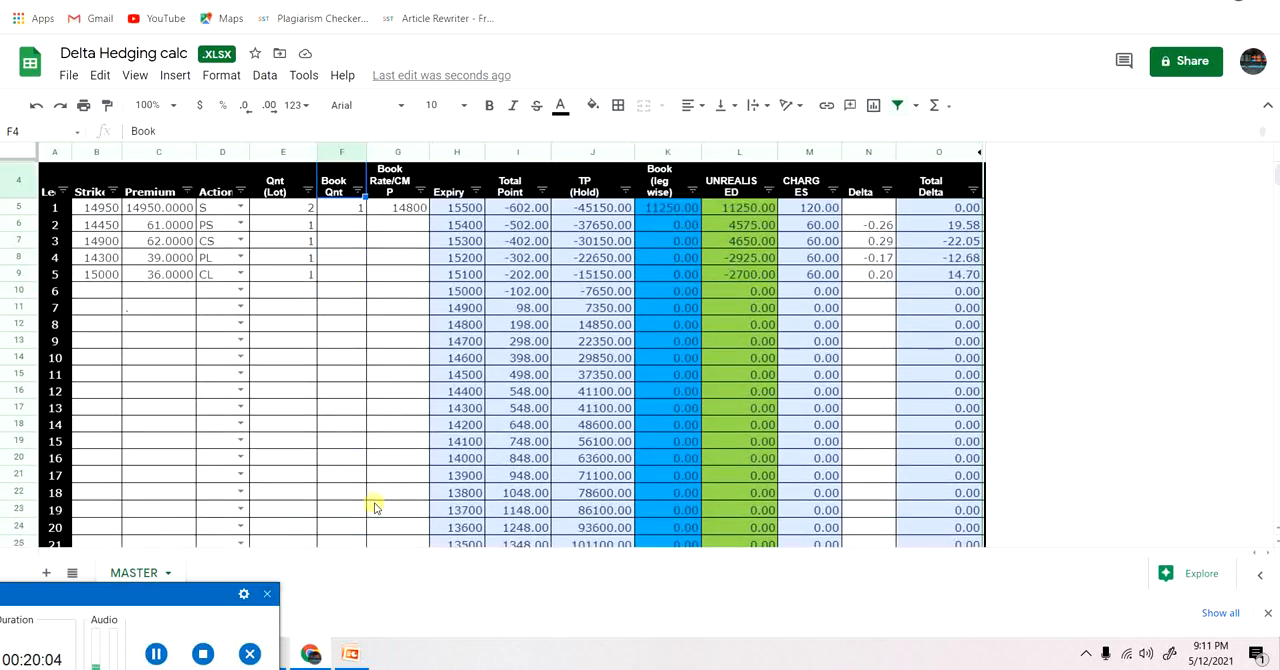
key("Down")
key("Down")
key("Down")
key("Down")
key("Down")
key("Down")
key("Down")
key("Down")
key("Down")
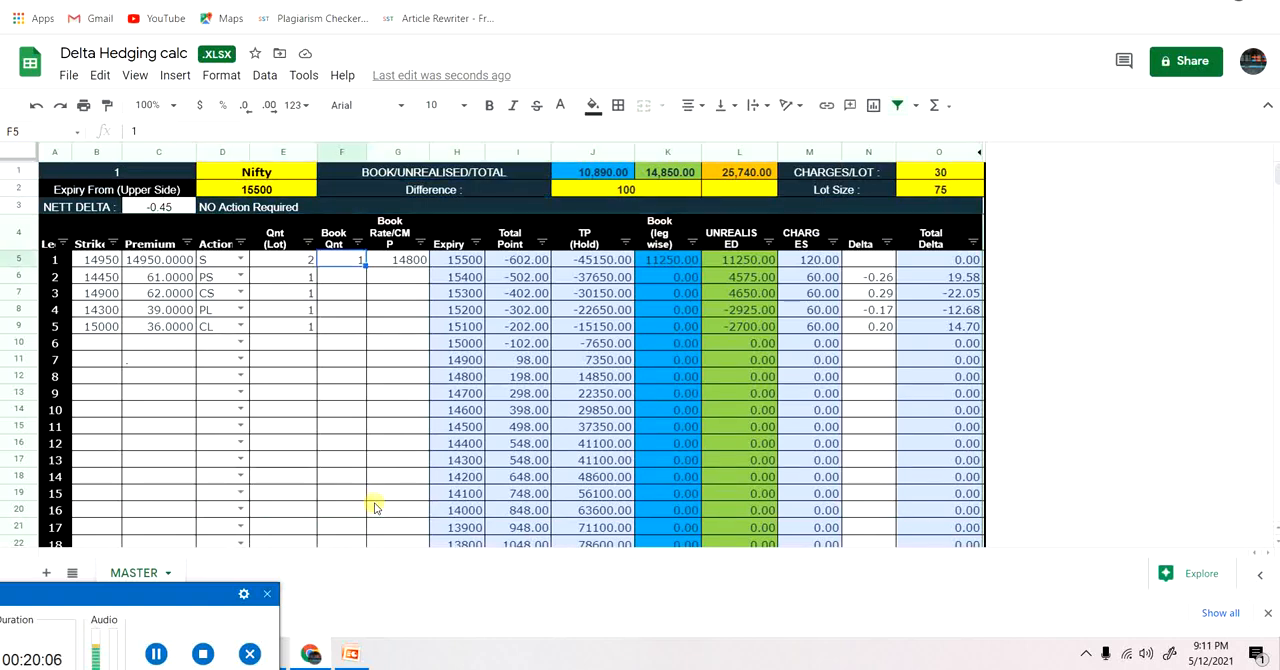
key("Down")
key("Down")
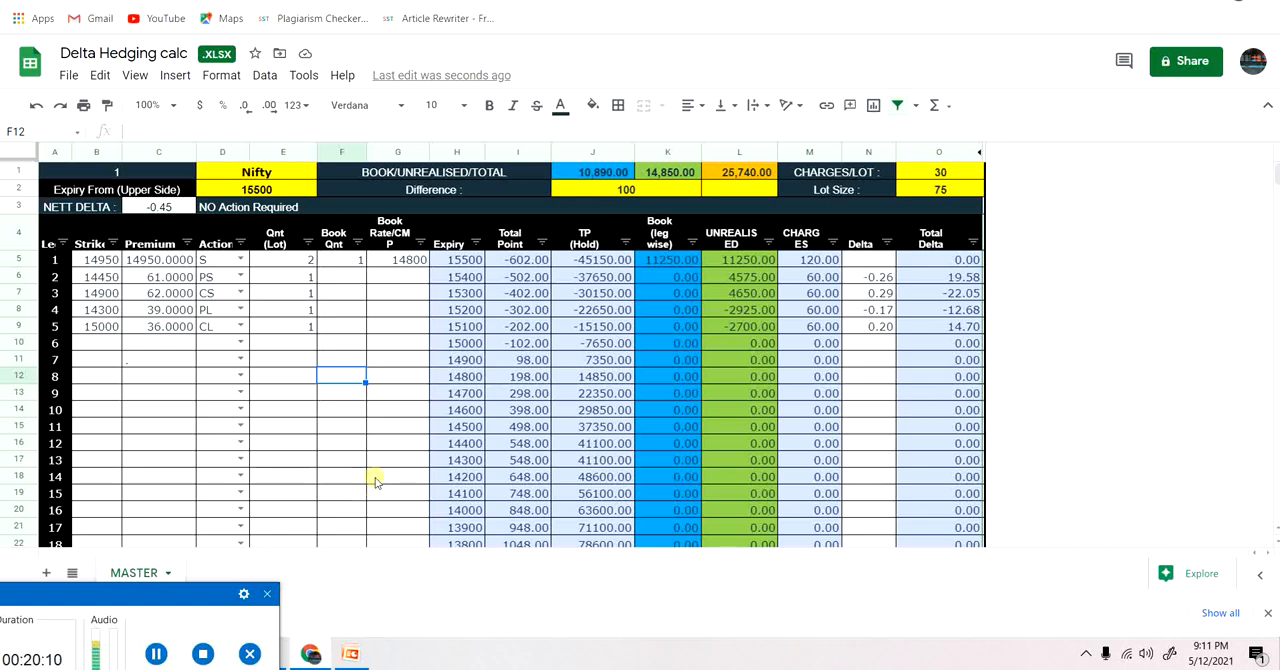
Try larger positions by setting leg 5's quantity to 10 lots, leg 4's to 50 and leg 3's to 100.
left_click(183, 366)
left_click(296, 325)
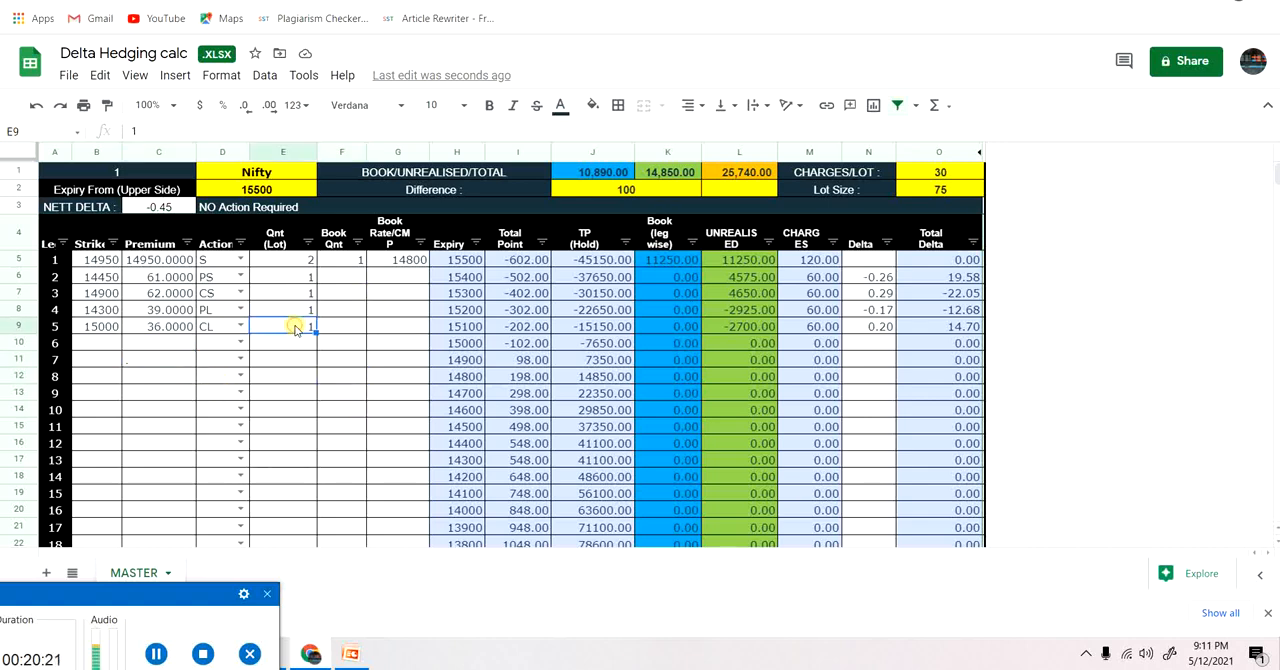
type("10")
key("Return")
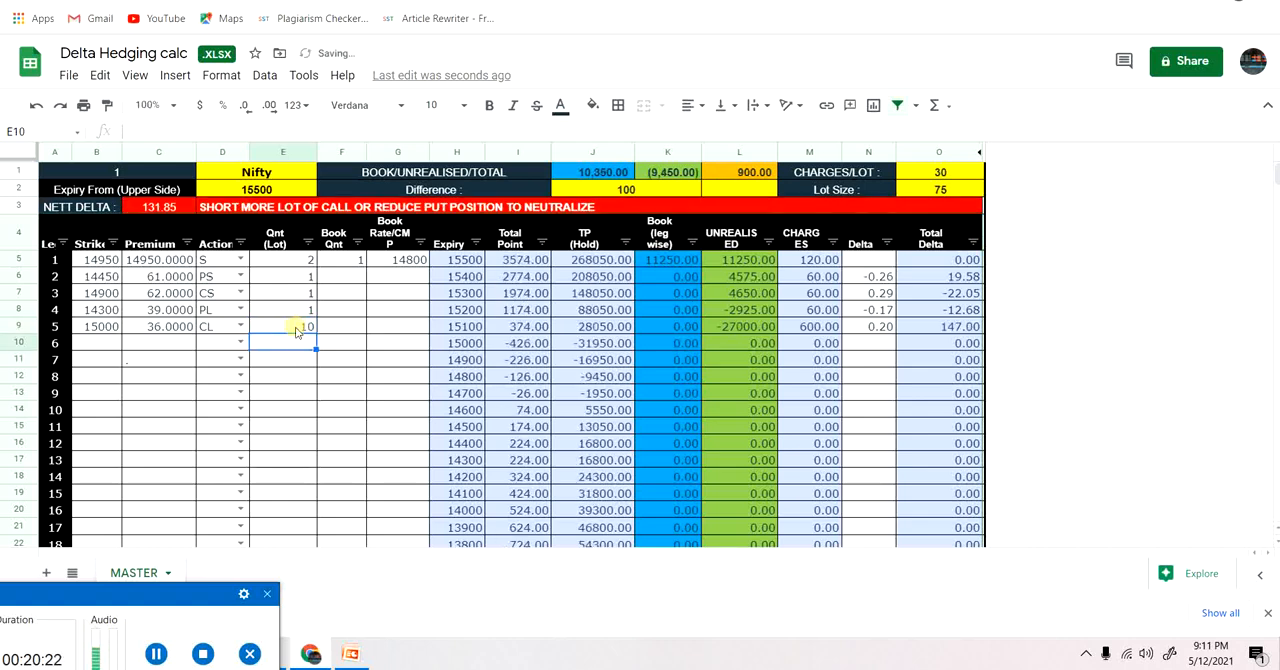
left_click(305, 311)
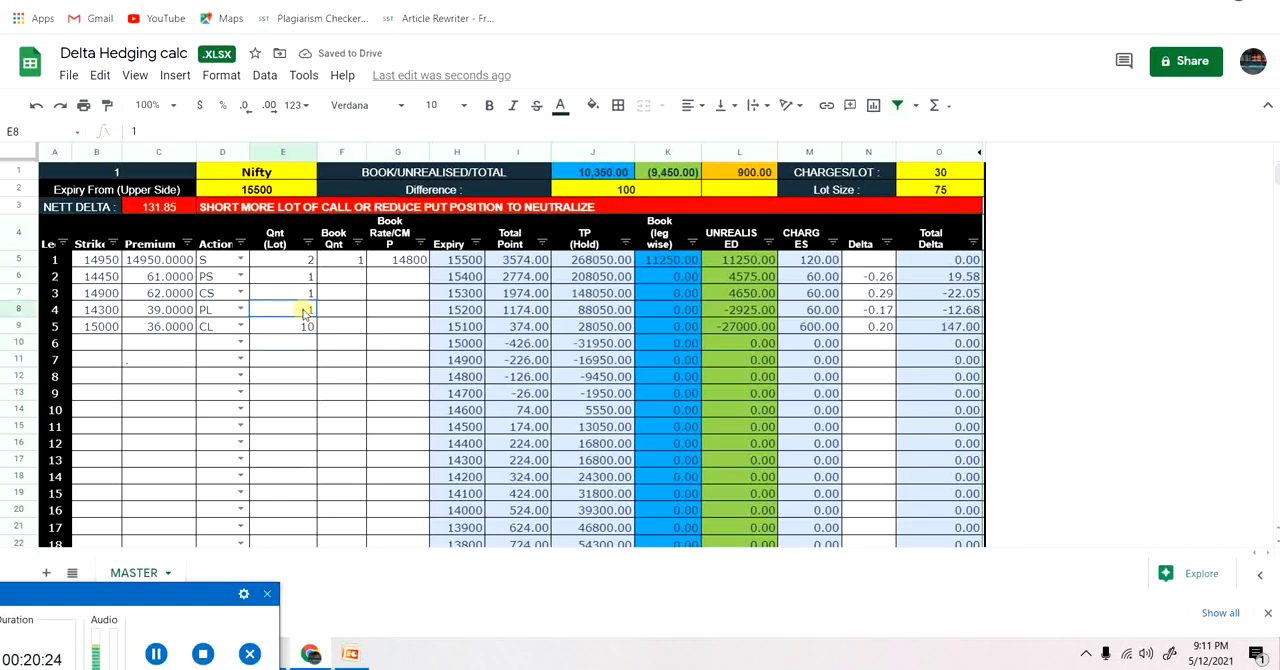
type("10")
key("Return")
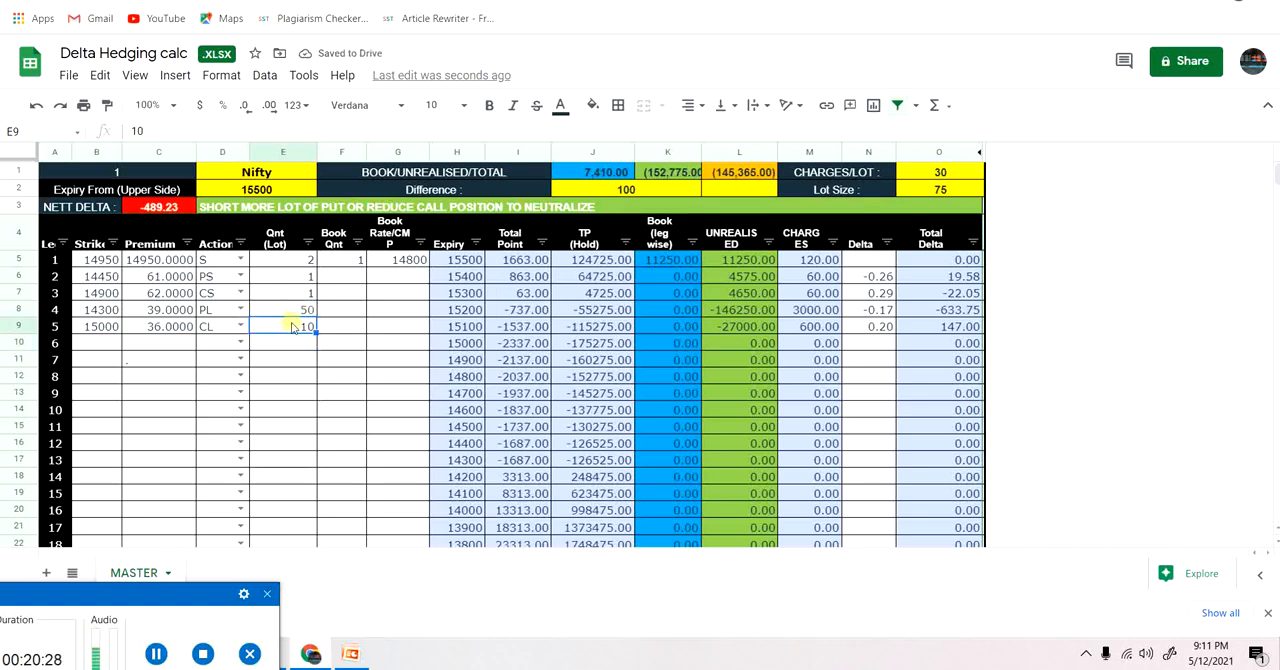
left_click(306, 294)
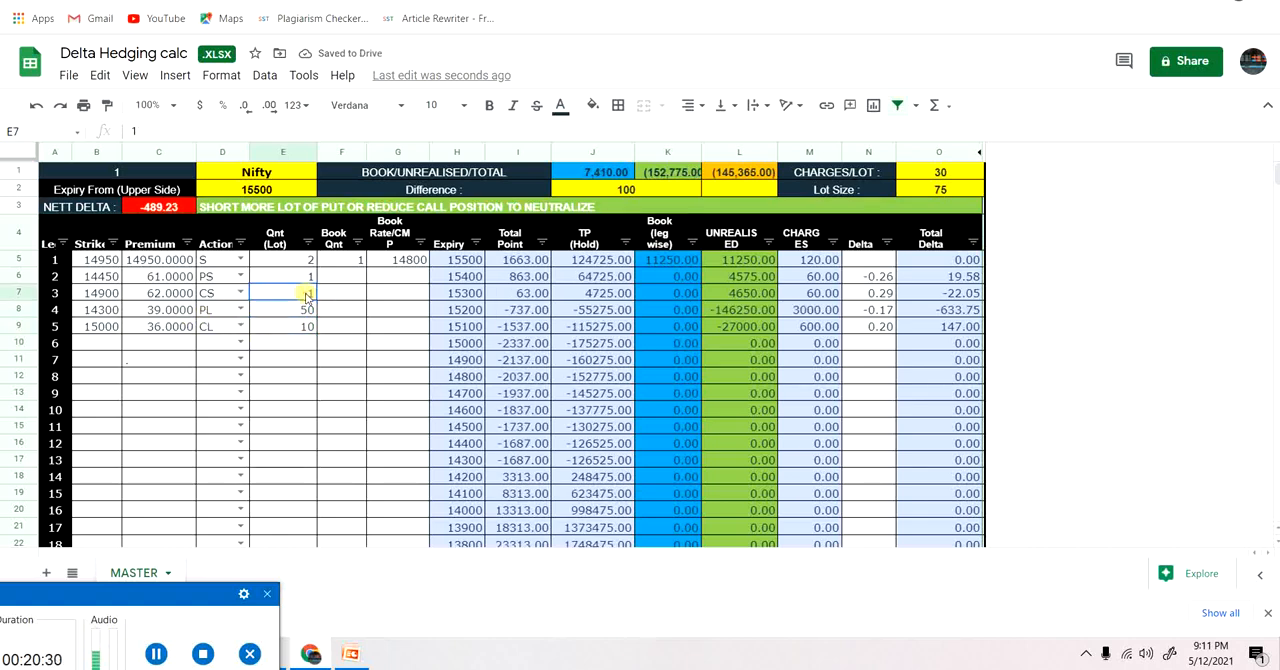
type("10")
key("Return")
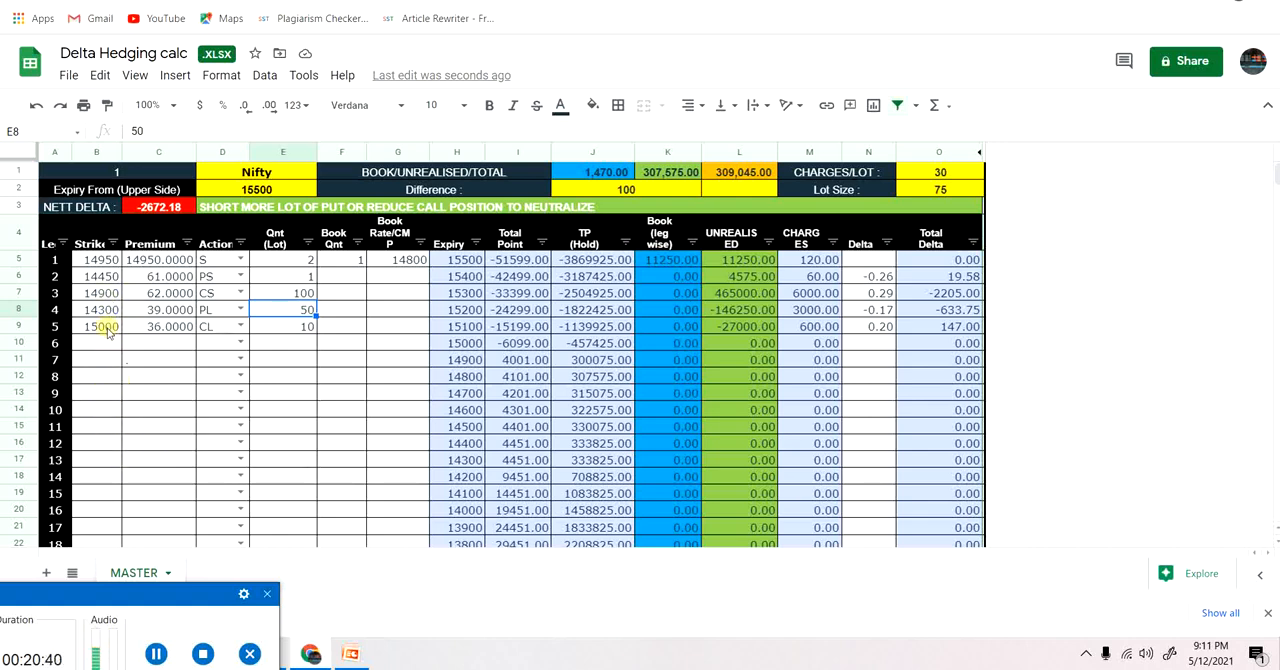
Review the whole expiry payoff table and the net delta for the enlarged option quantities.
left_click(97, 520)
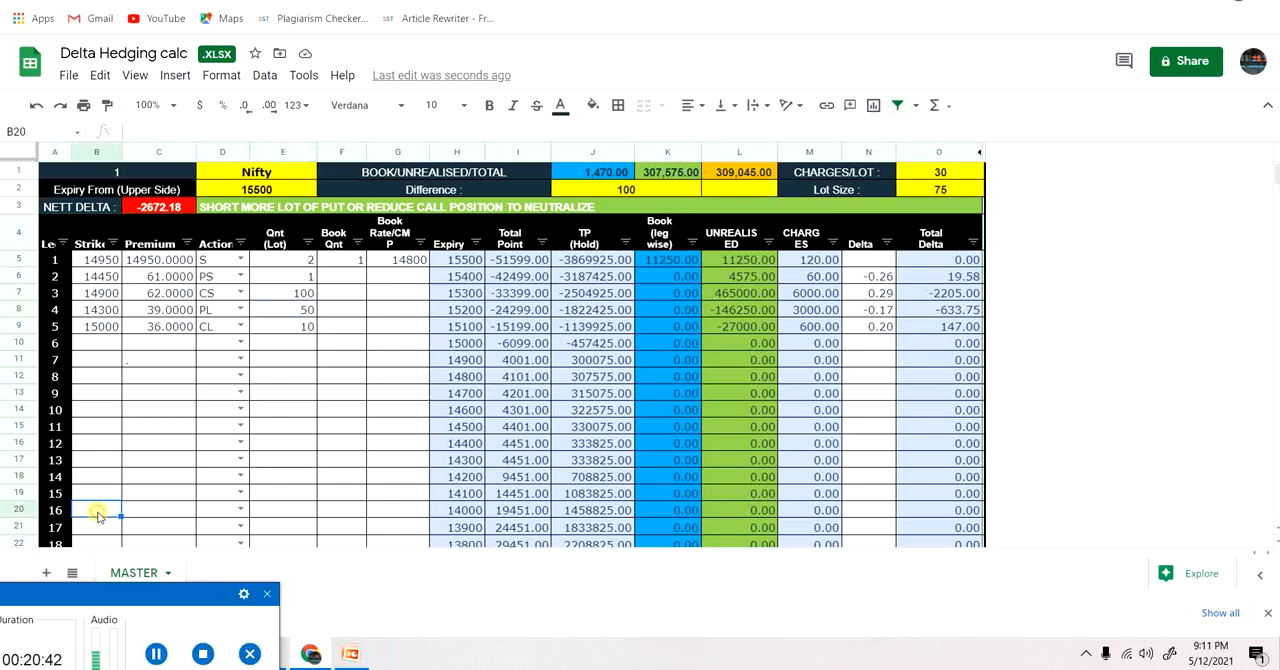
key("Down")
key("Down")
key("Down")
key("Down")
key("Down")
key("Down")
key("Down")
key("Down")
key("Down")
key("Down")
key("Down")
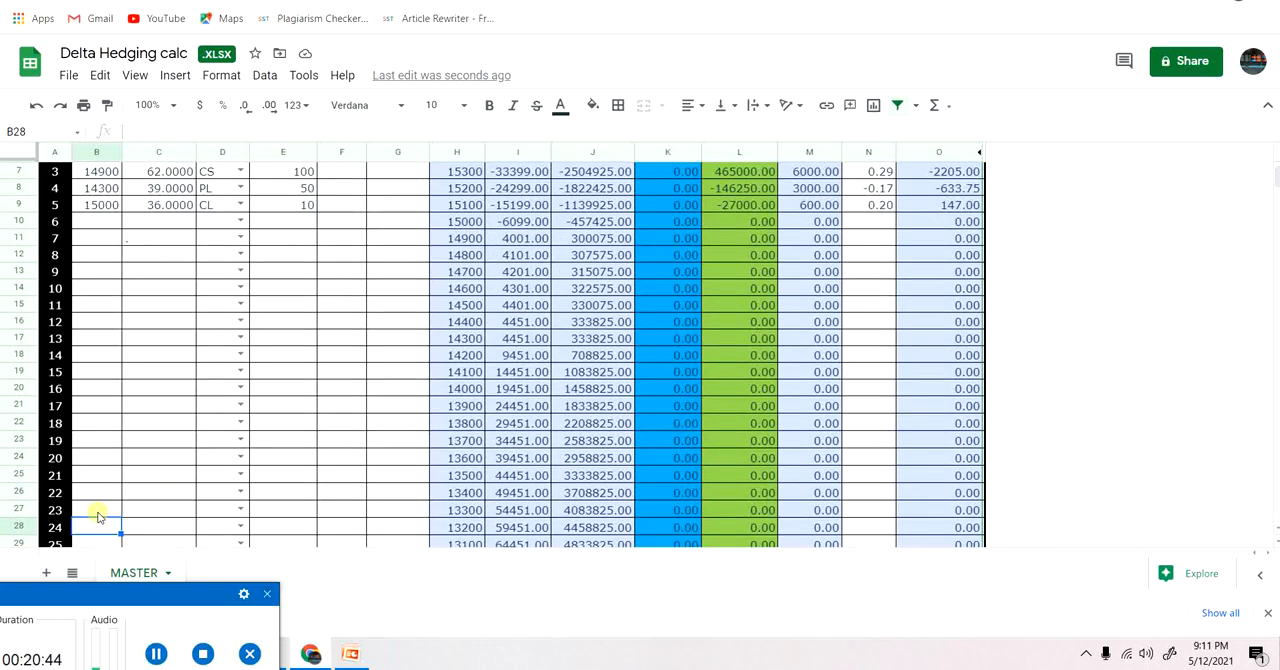
key("Down")
key("Down")
key("Down")
key("Up")
key("Up")
key("Up")
key("Up")
key("Up")
key("Up")
key("Up")
key("Up")
key("Up")
key("Up")
key("Up")
key("Up")
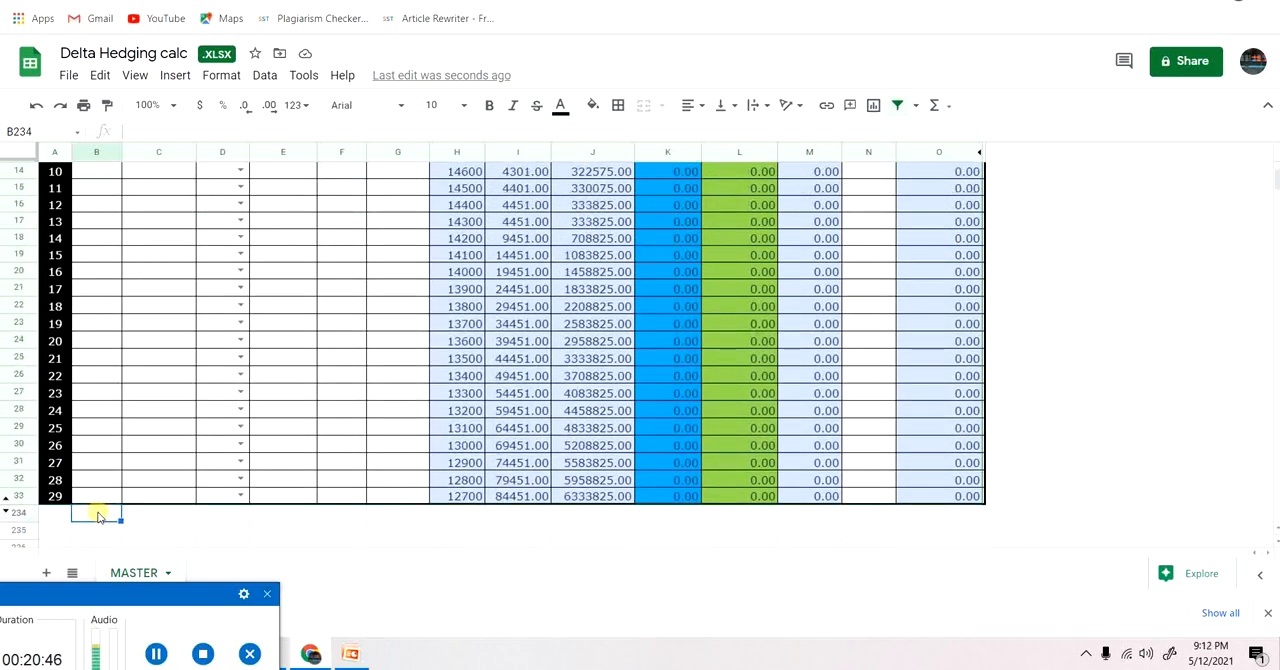
key("Up")
key("Up")
key("Up")
key("Up")
key("Up")
key("Up")
key("Up")
key("Up")
key("Up")
key("Up")
key("Up")
key("Up")
key("Up")
key("Up")
key("Up")
key("Up")
key("Up")
key("Up")
key("Up")
key("Up")
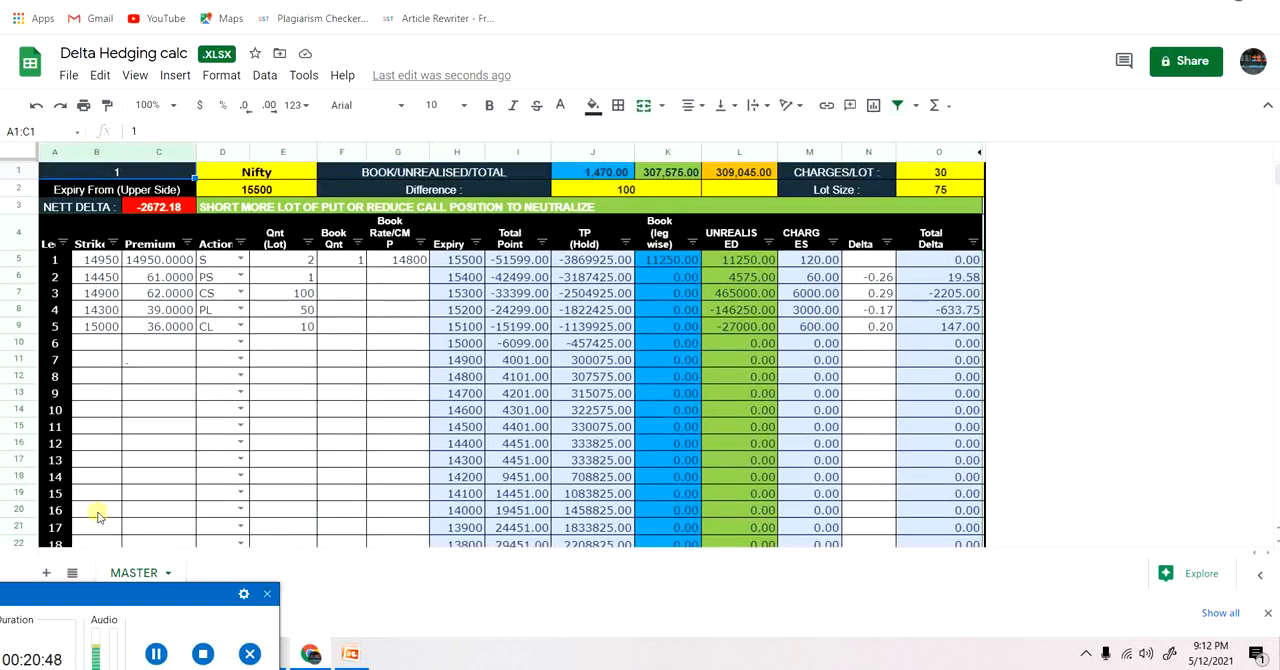
key("Down")
key("Down")
key("Down")
key("Down")
key("Down")
key("Down")
key("Down")
key("Down")
key("Down")
key("Down")
key("Down")
key("Down")
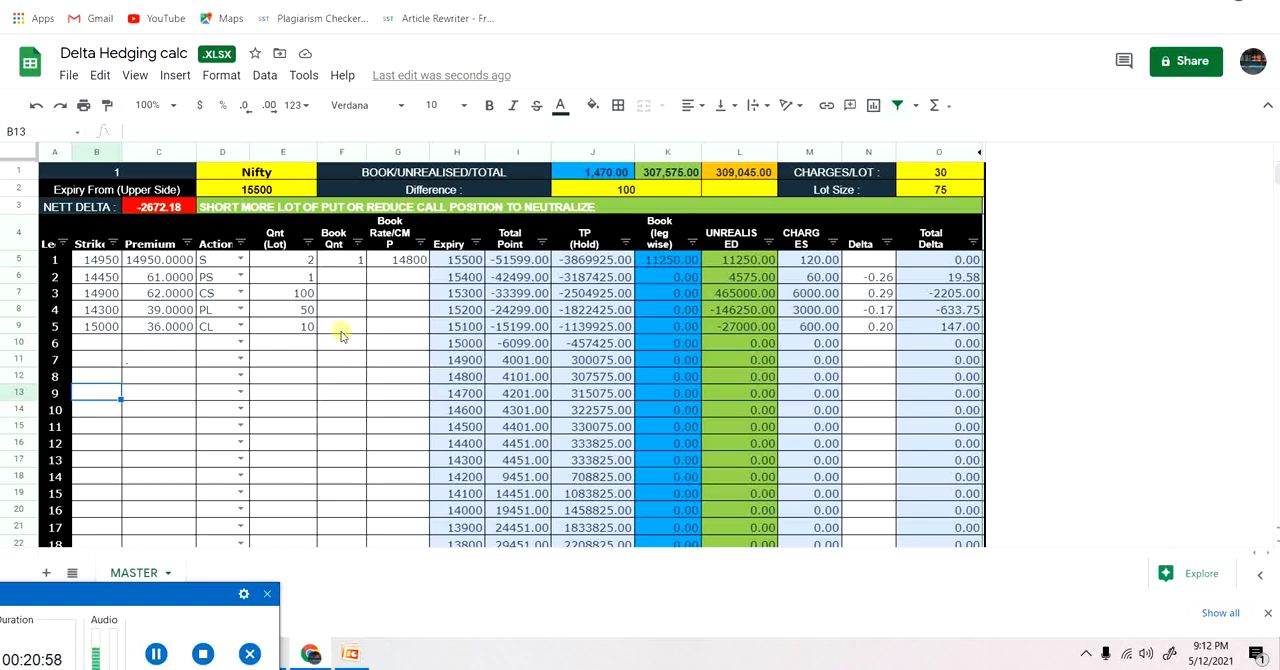
Set the quantities of legs 3, 4 and 5 back to 1 lot each.
left_click(308, 310)
type("1")
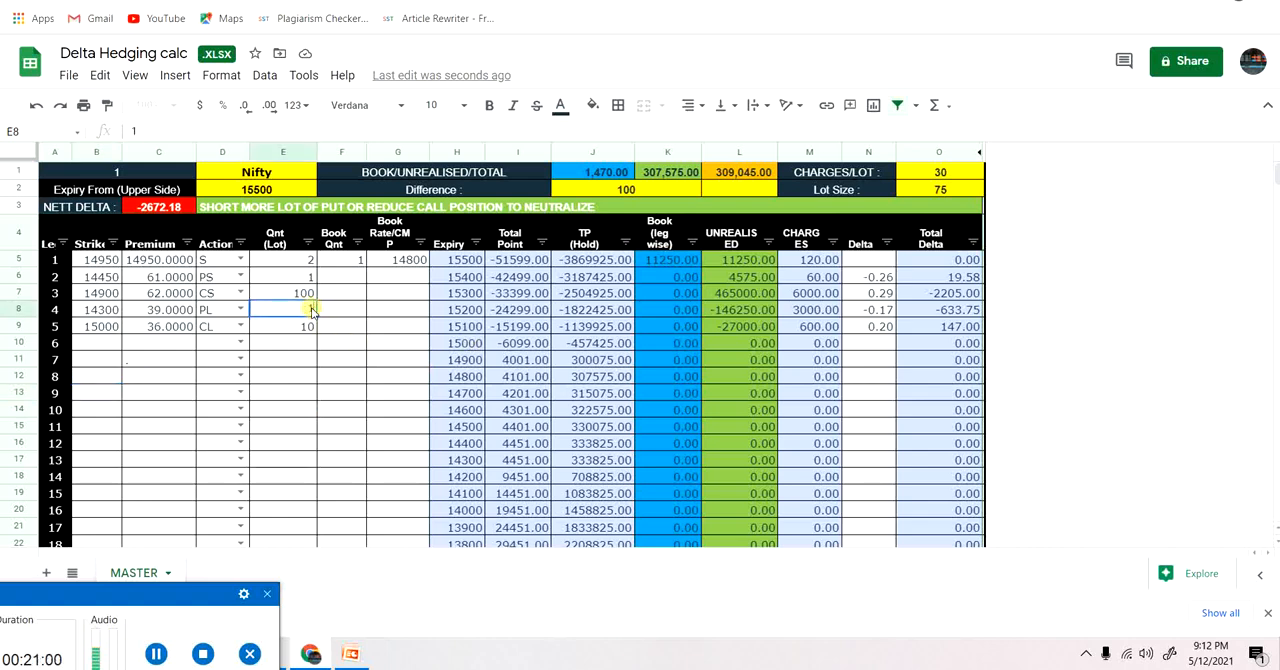
left_click(309, 296)
type("1")
key("Return")
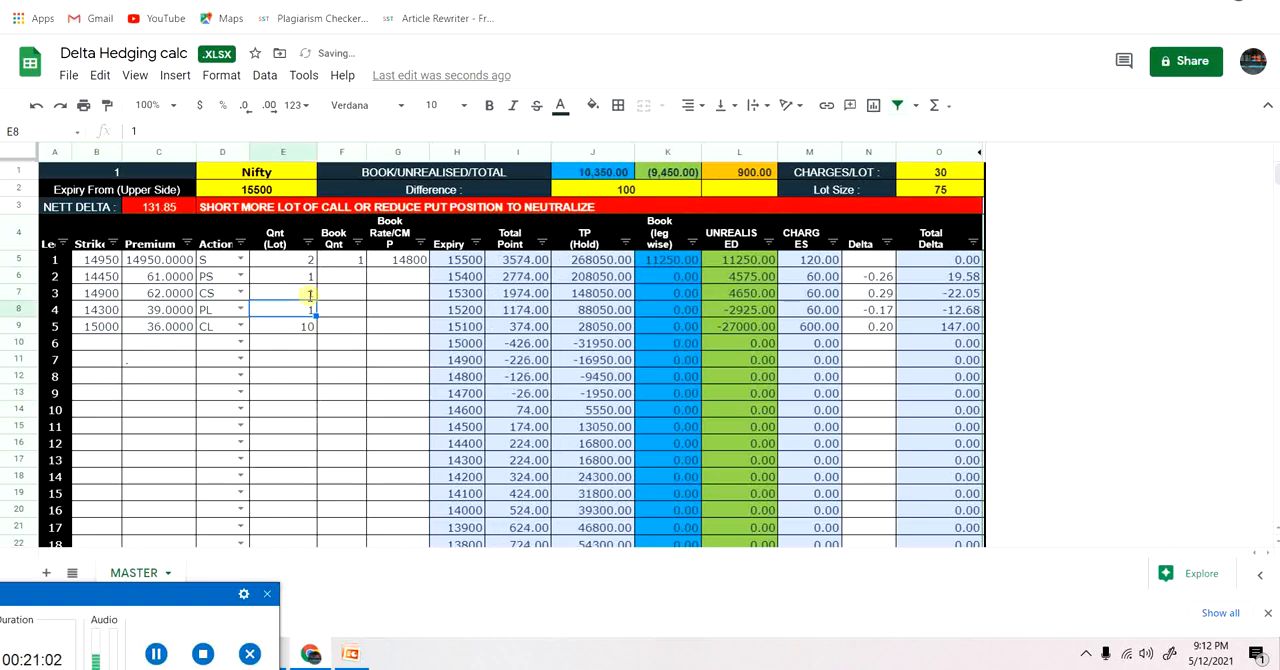
left_click(306, 322)
type("1")
key("Return")
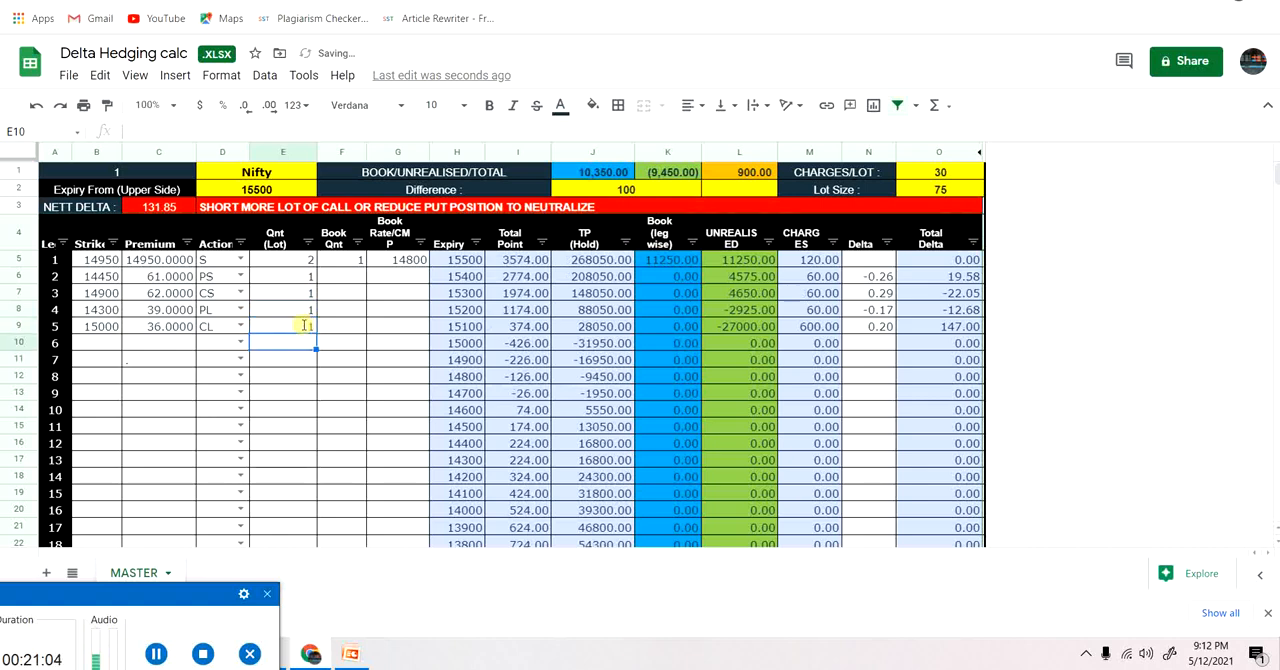